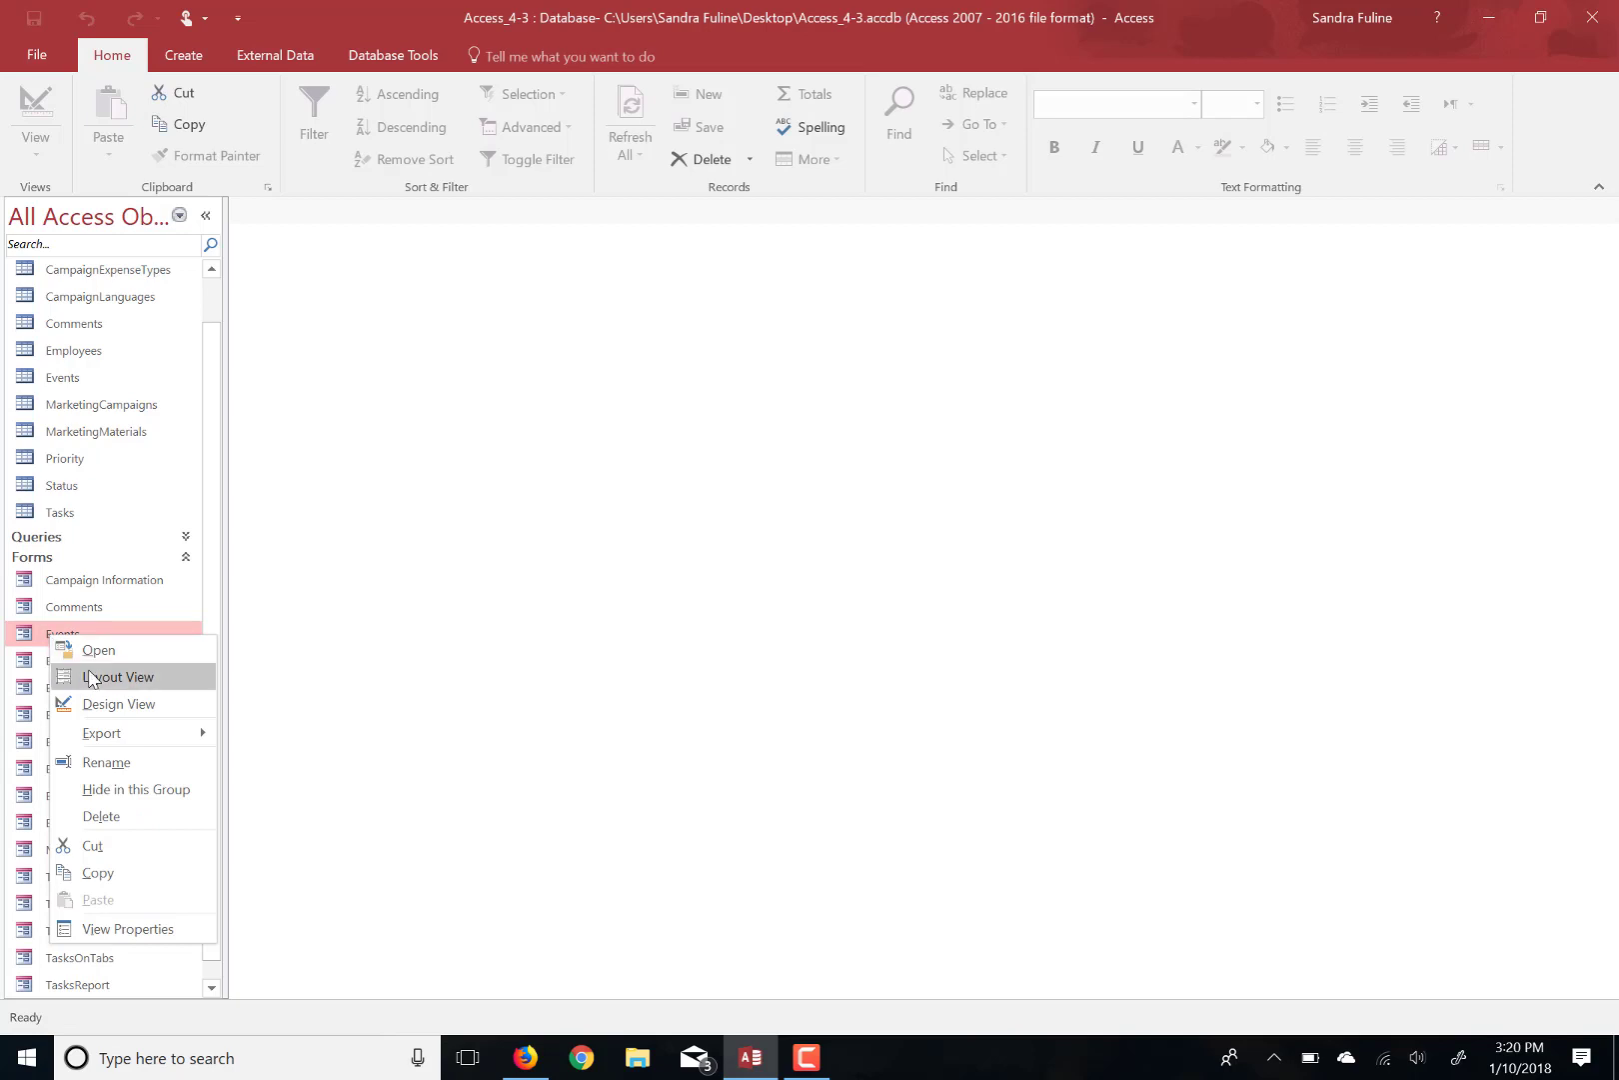
# Step: Open the Events form in Layout View and apply the tan-striped serif Office theme to this object only
pyautogui.click(90, 678)
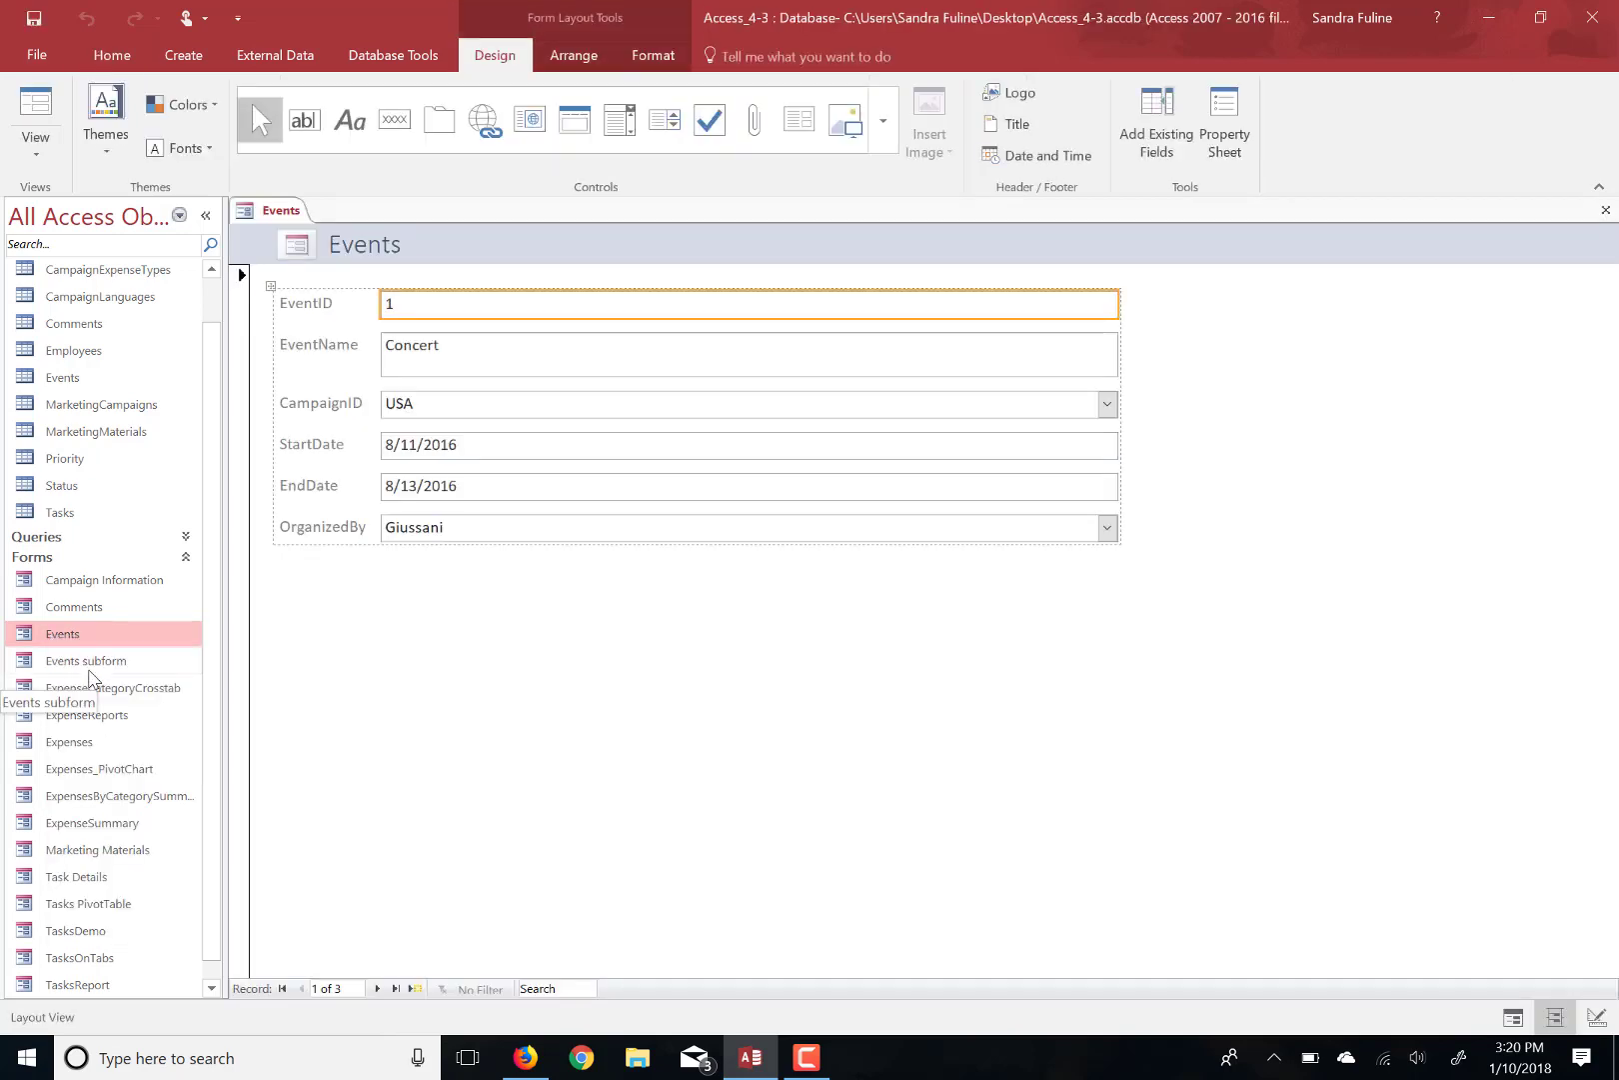
pyautogui.click(107, 143)
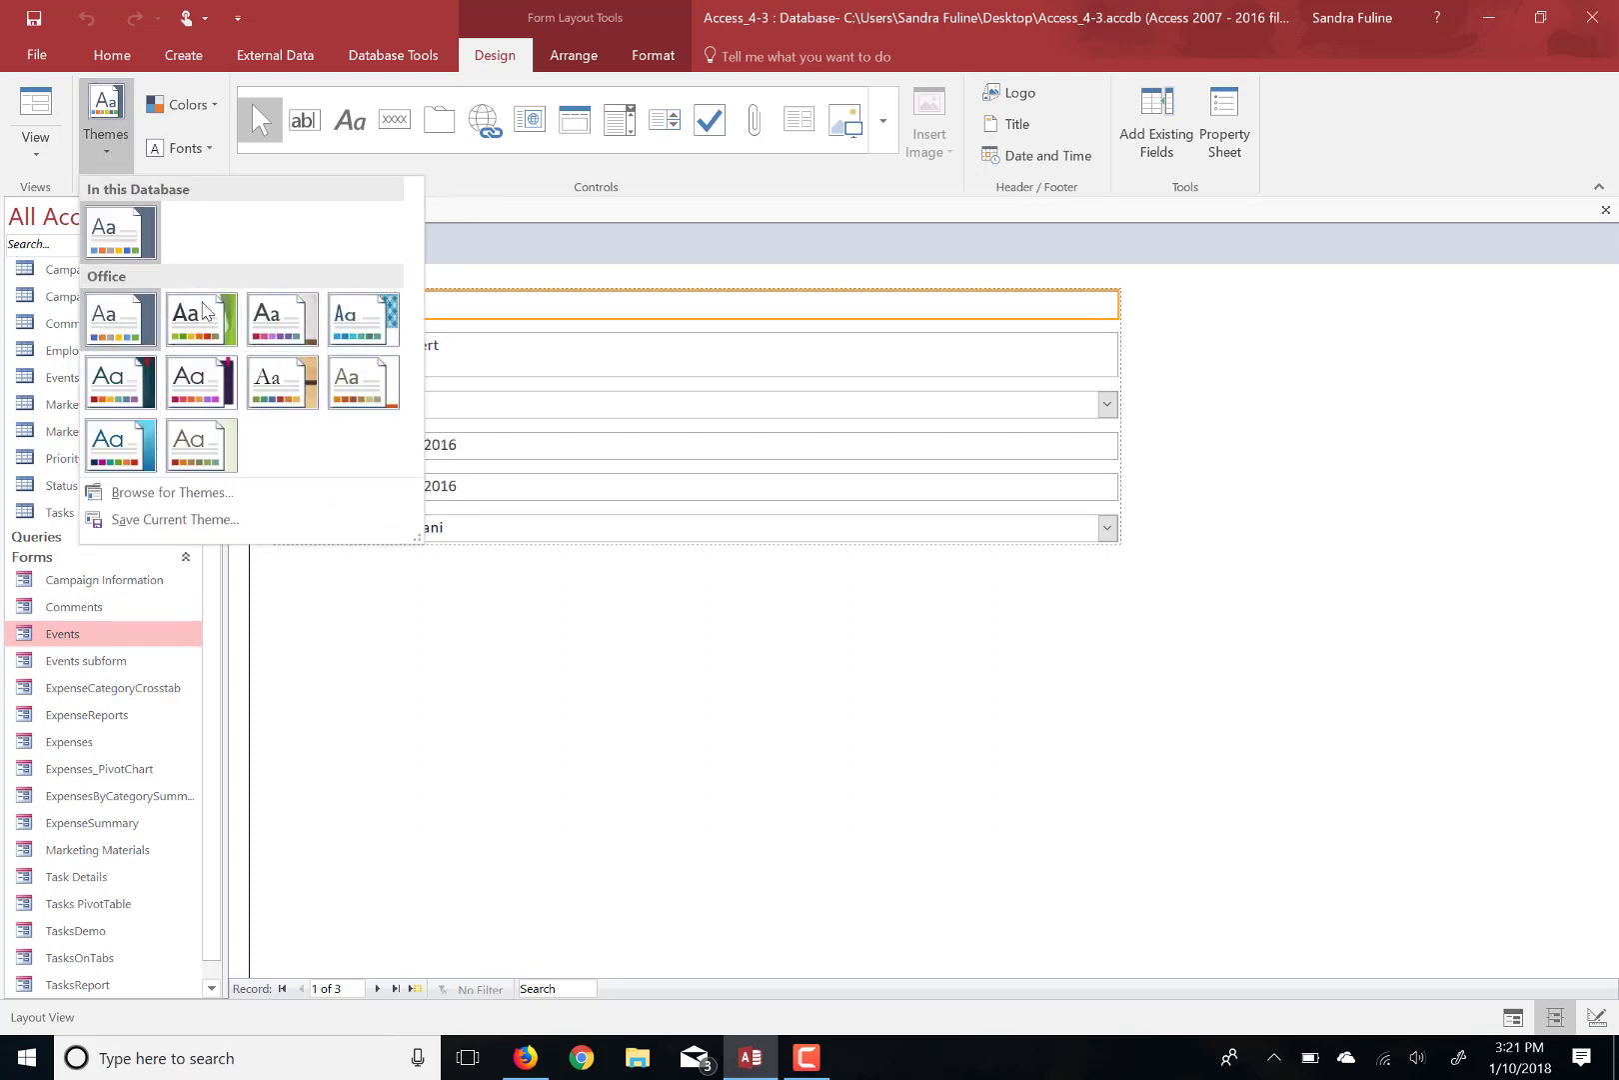
pyautogui.rightClick(265, 385)
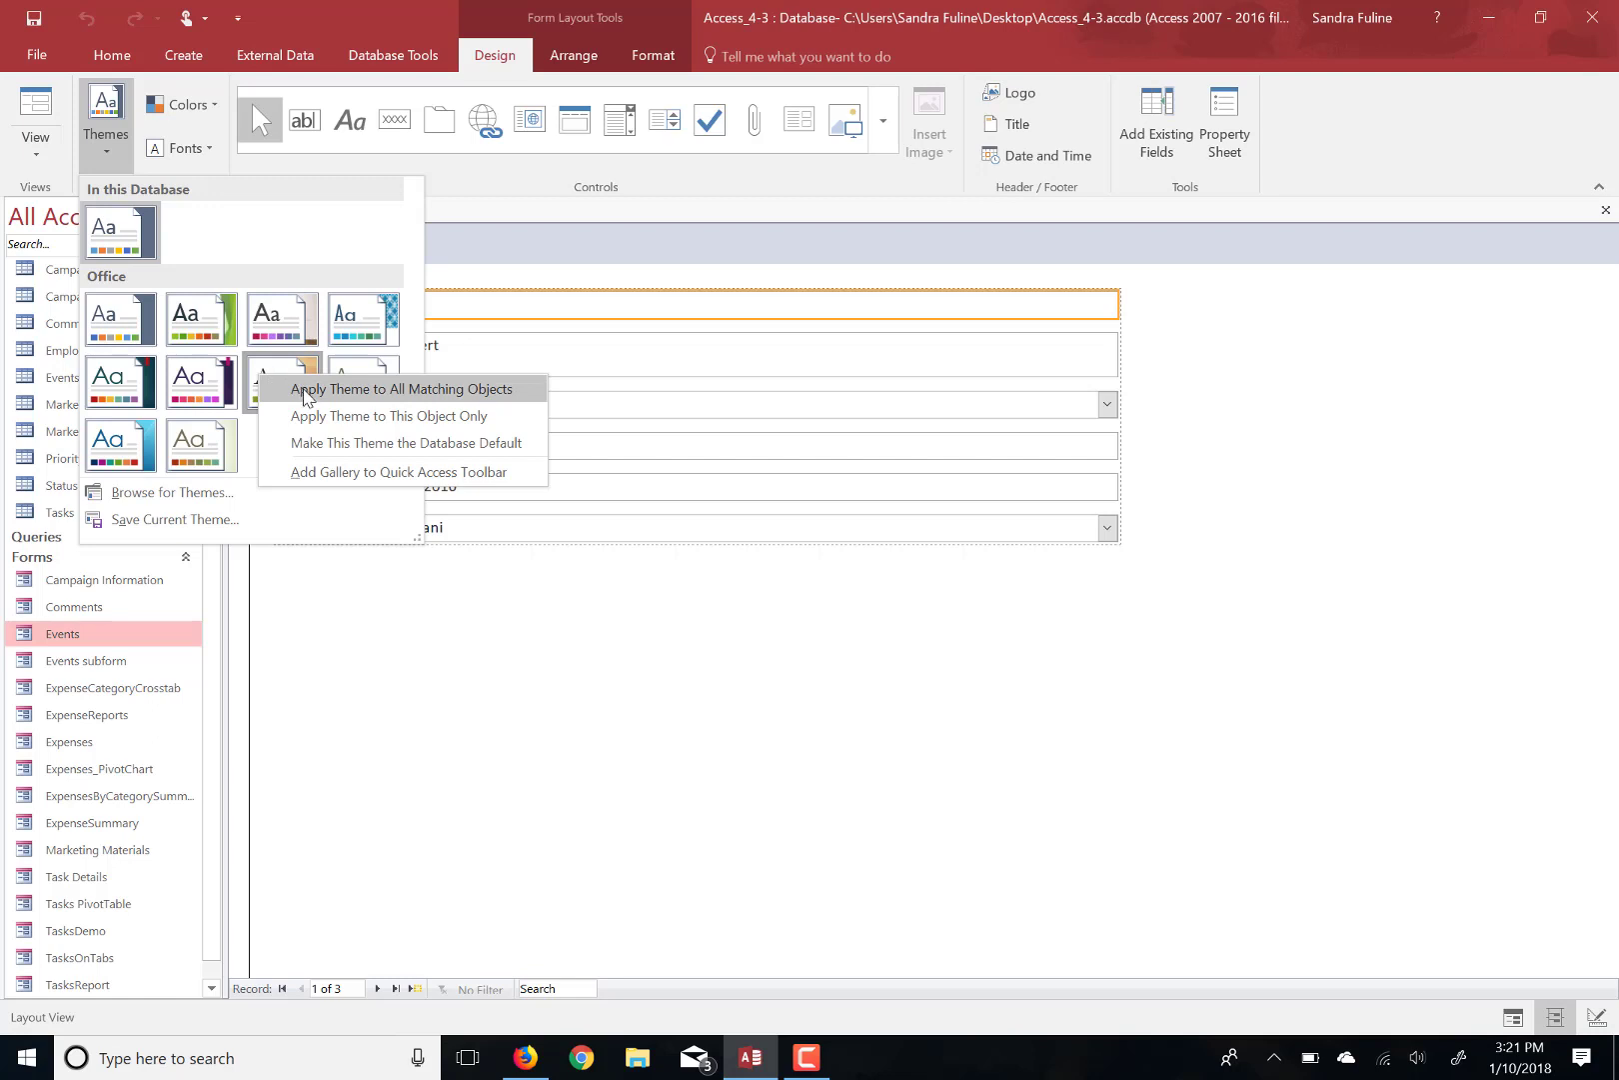
pyautogui.click(343, 417)
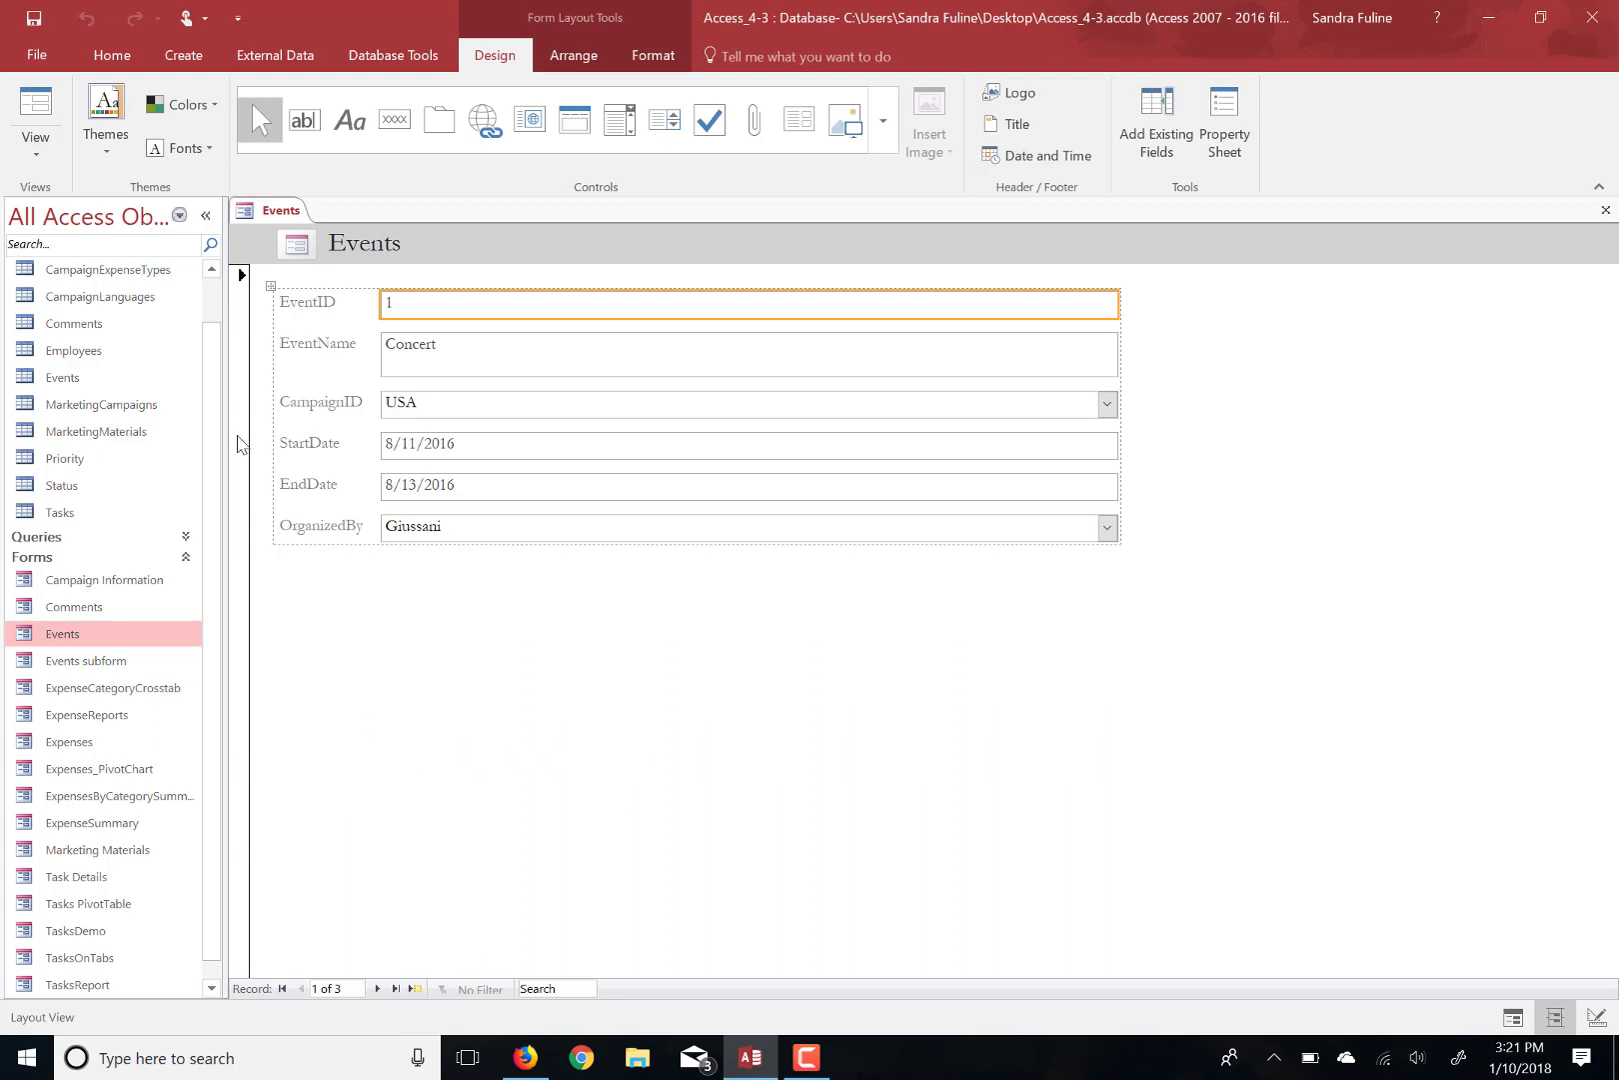
# Step: Apply the Blue Warm color scheme to the Events form only
pyautogui.click(175, 107)
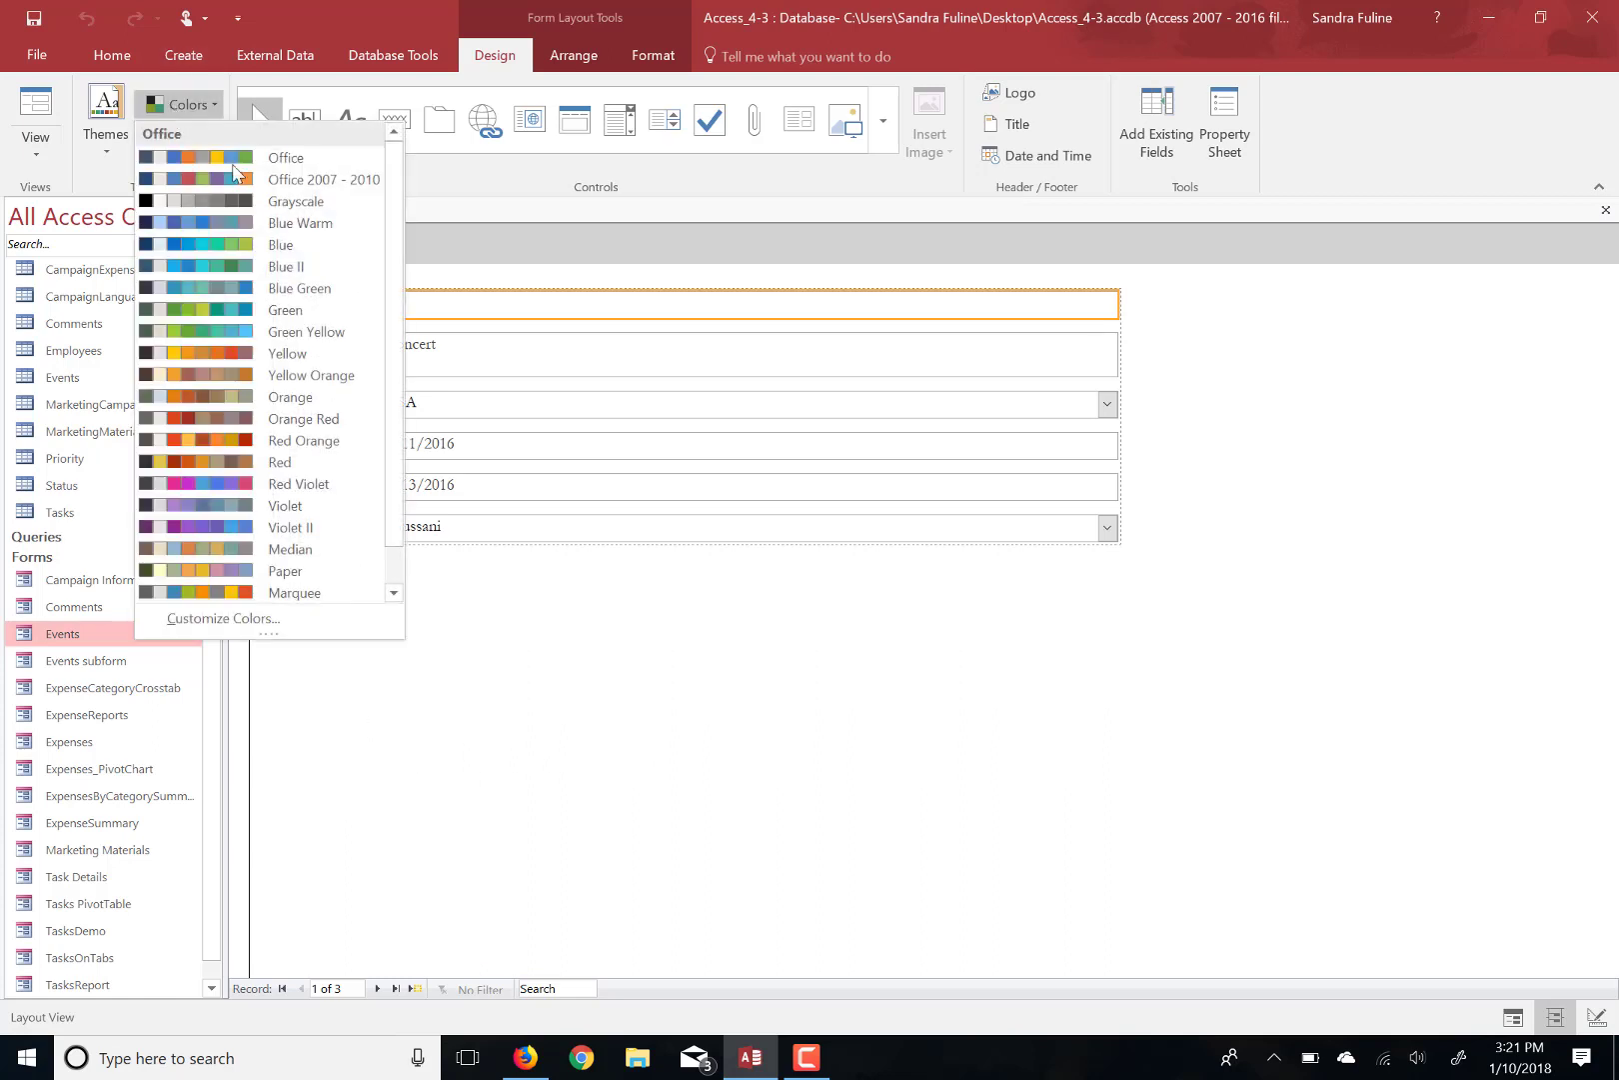
pyautogui.rightClick(272, 228)
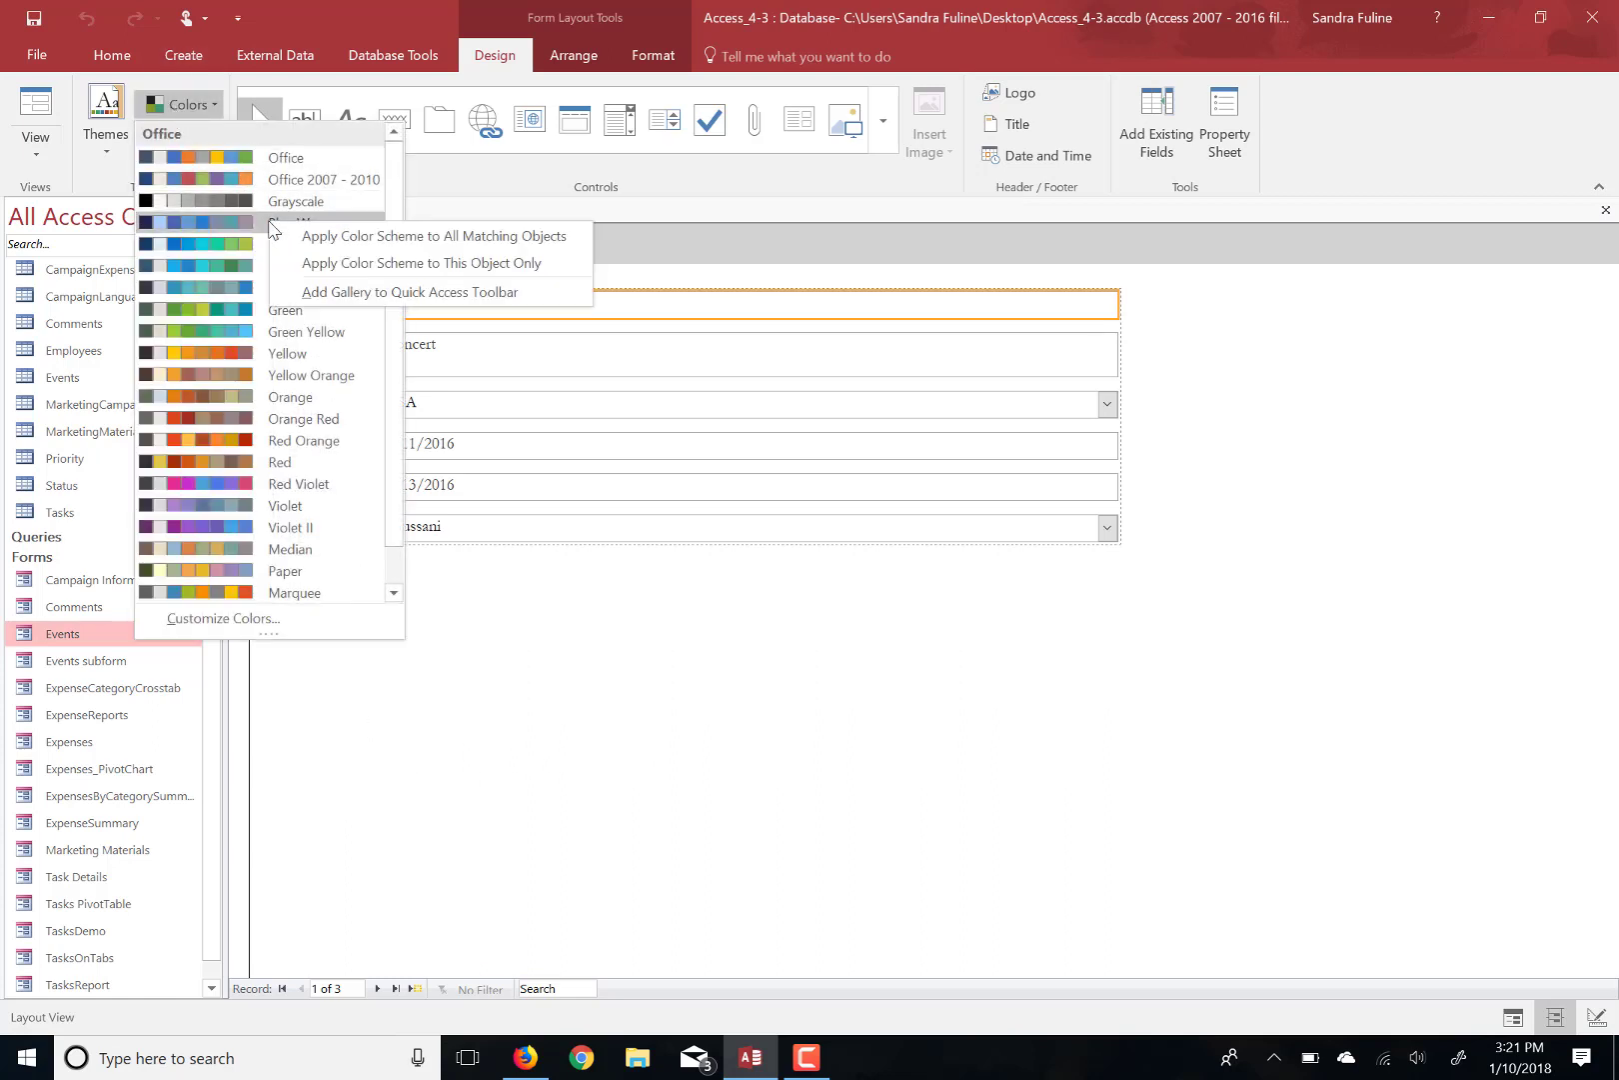
pyautogui.click(356, 263)
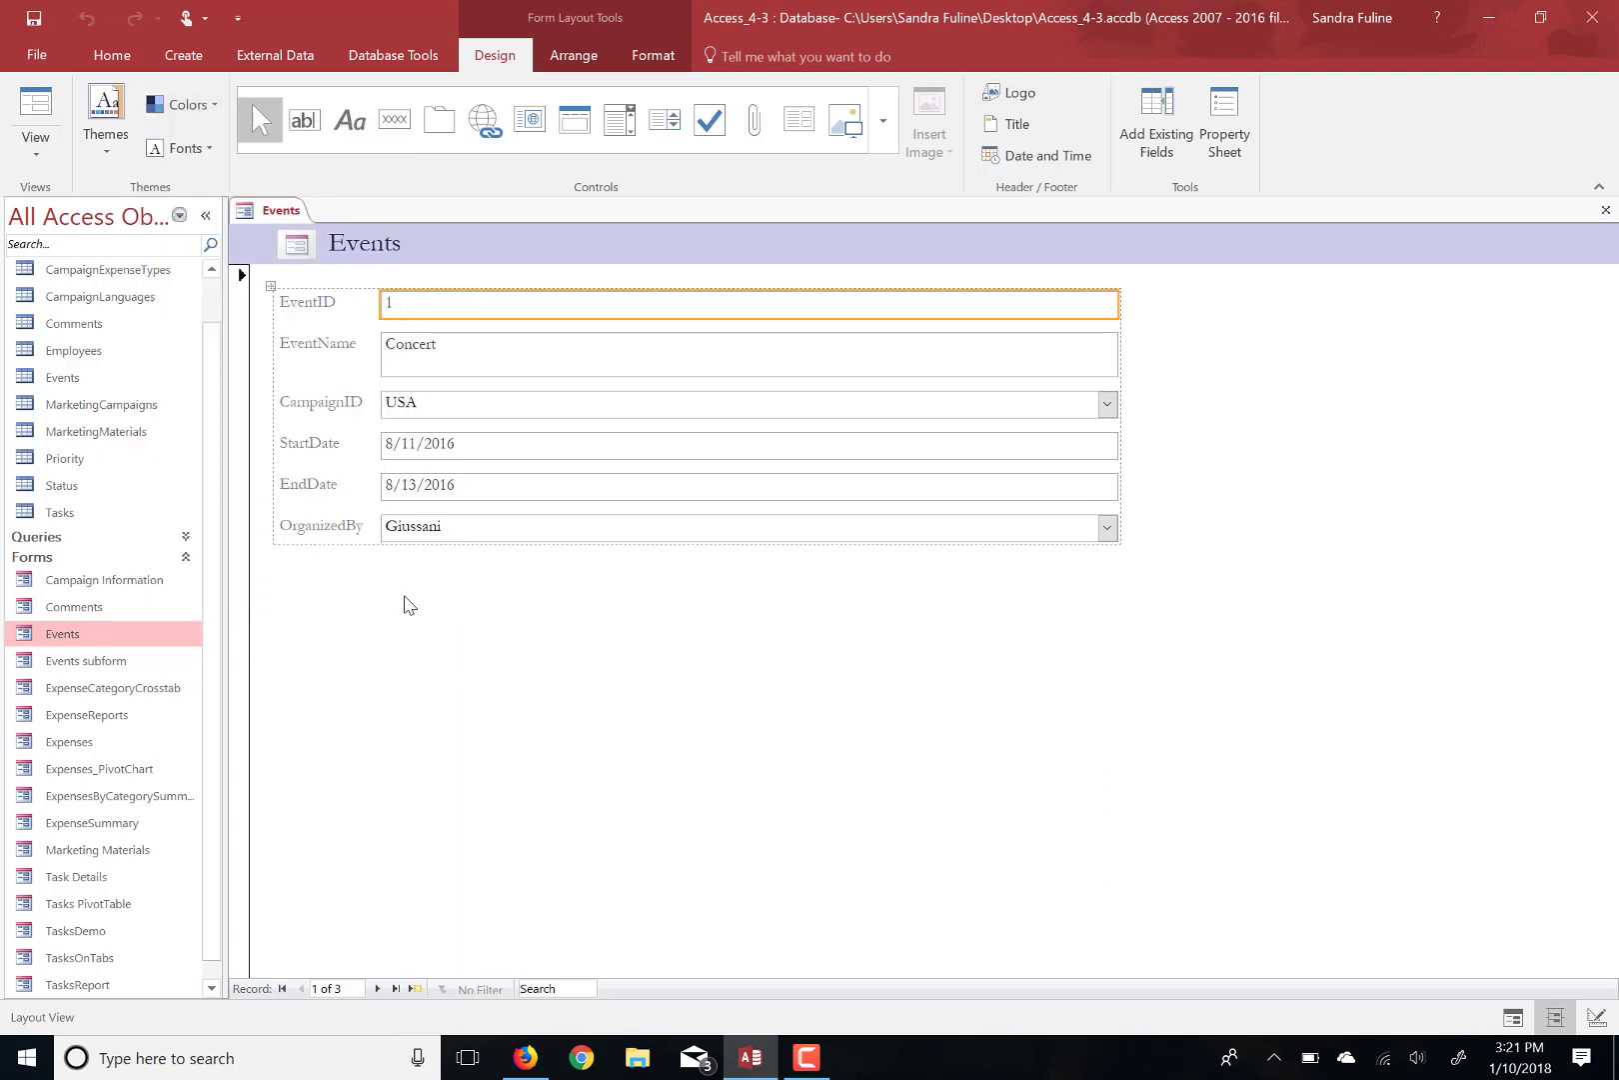
# Step: Apply the Corbel font scheme to the Events form
pyautogui.click(176, 150)
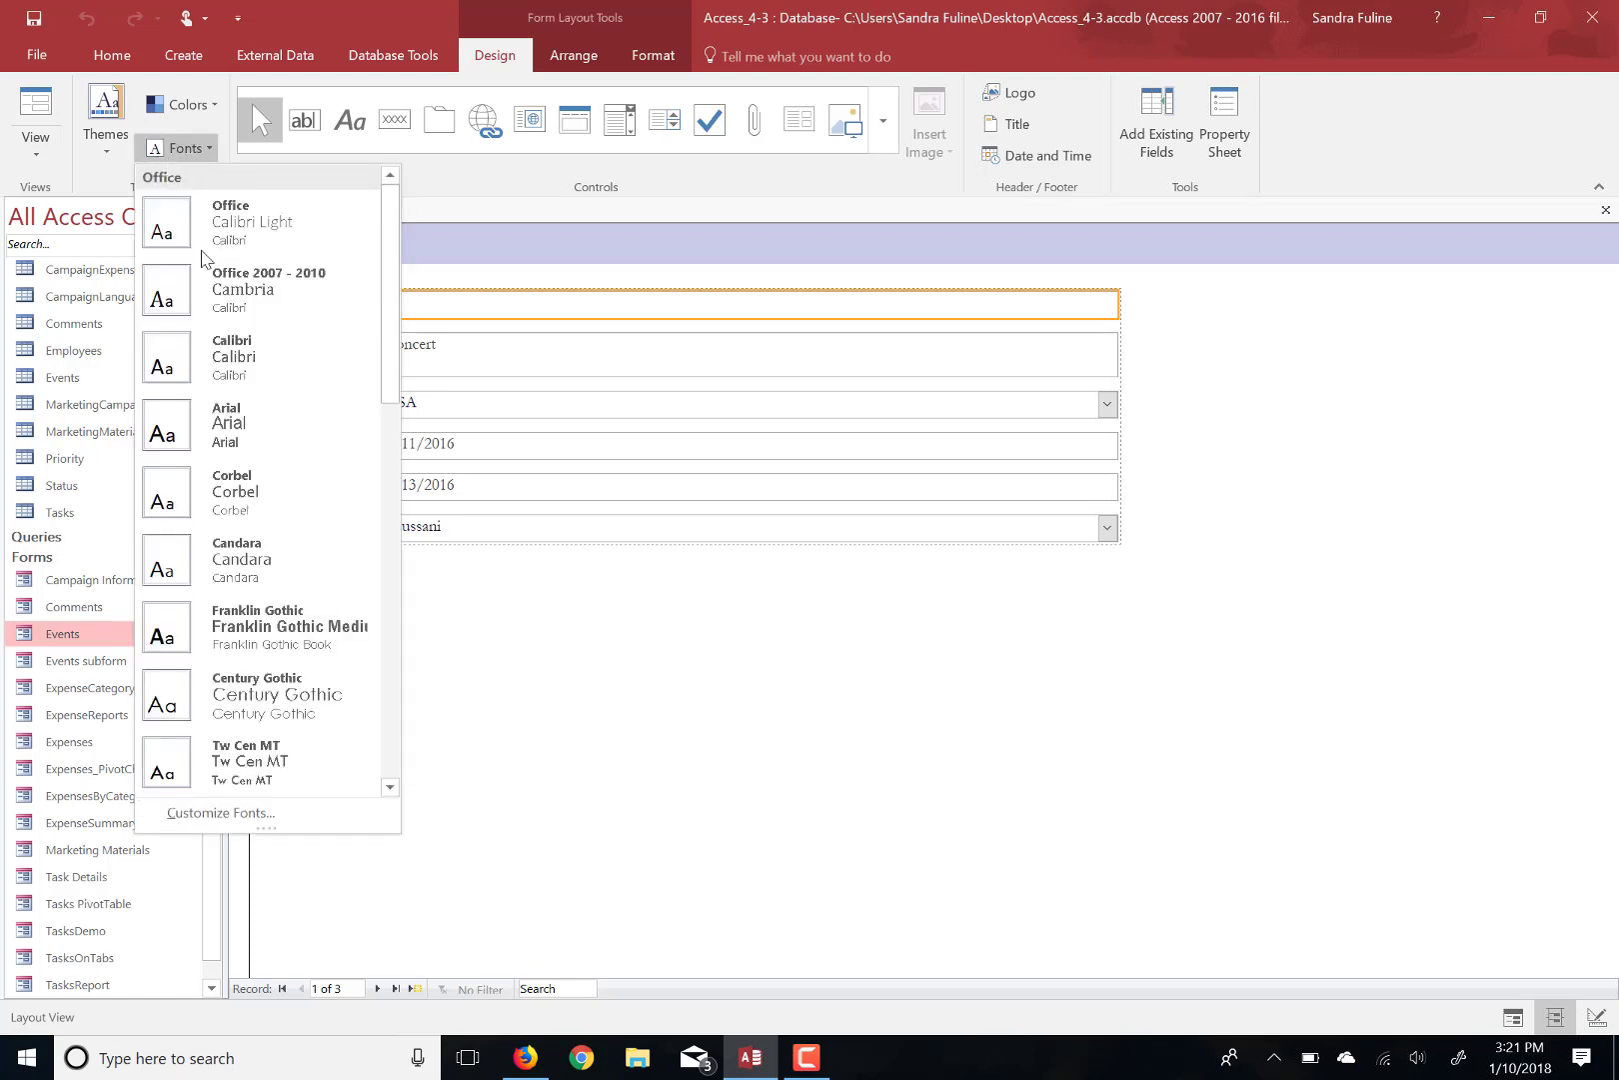
pyautogui.rightClick(239, 500)
pyautogui.click(311, 537)
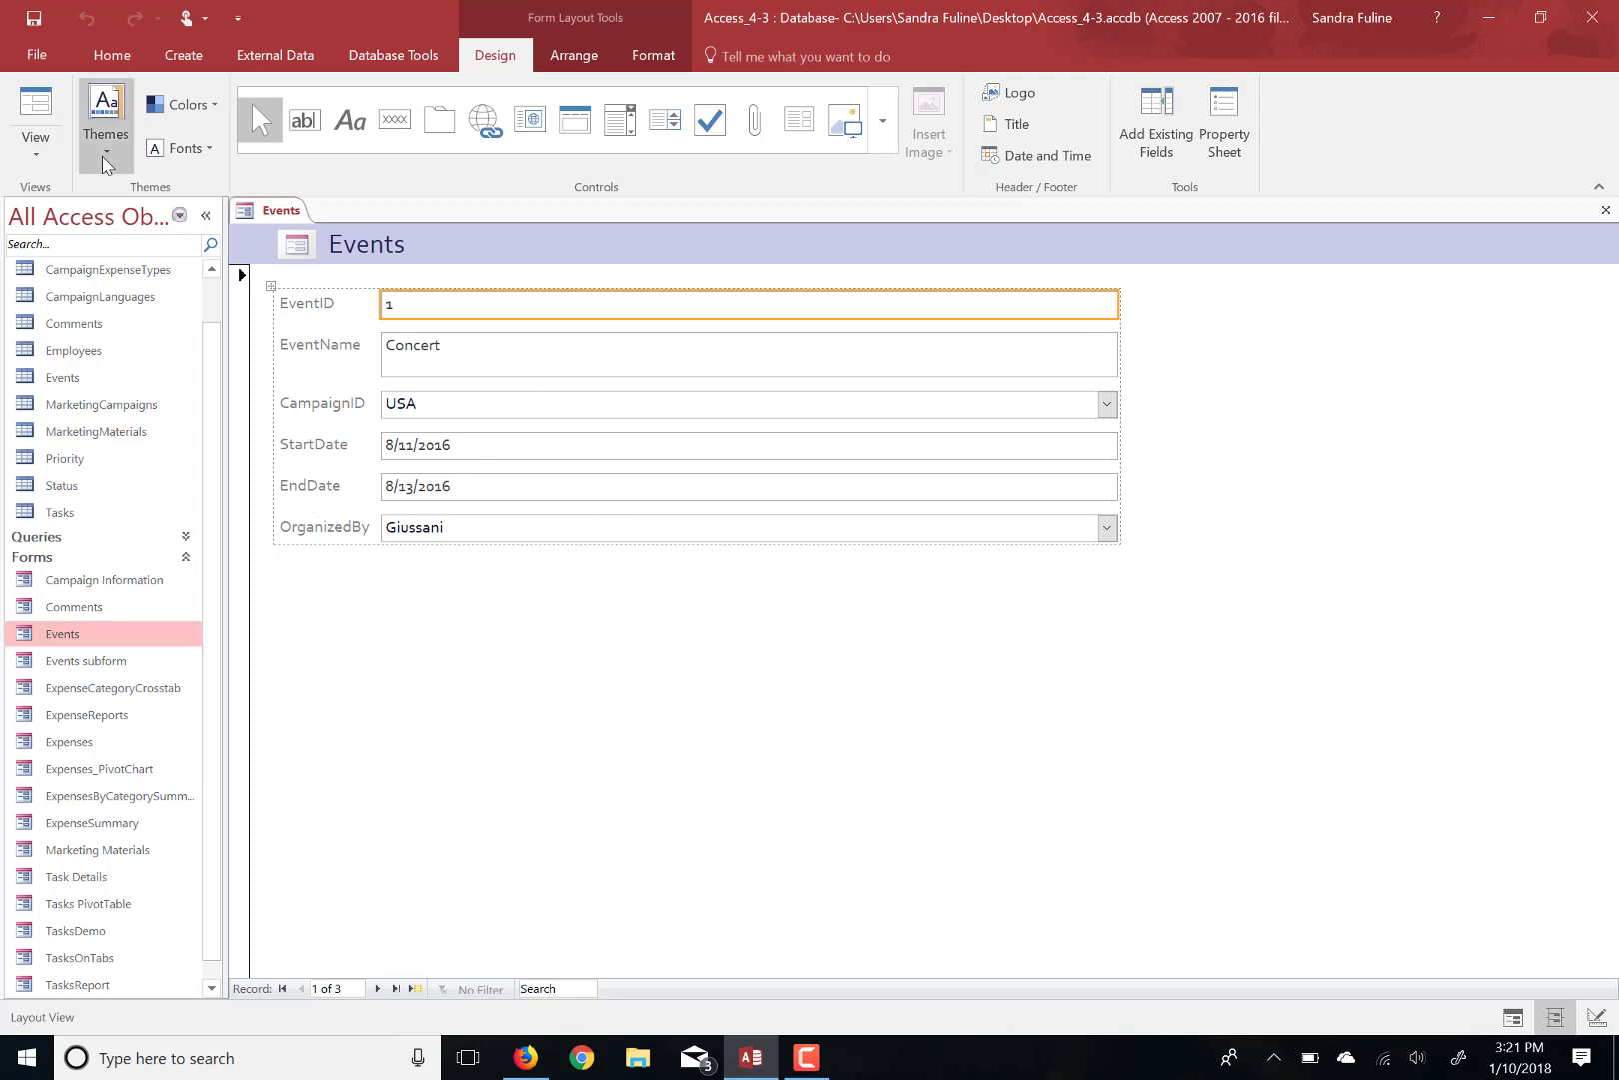
# Step: Save the current theme to the Desktop as an Office Theme file named MyAccessTheme
pyautogui.click(106, 125)
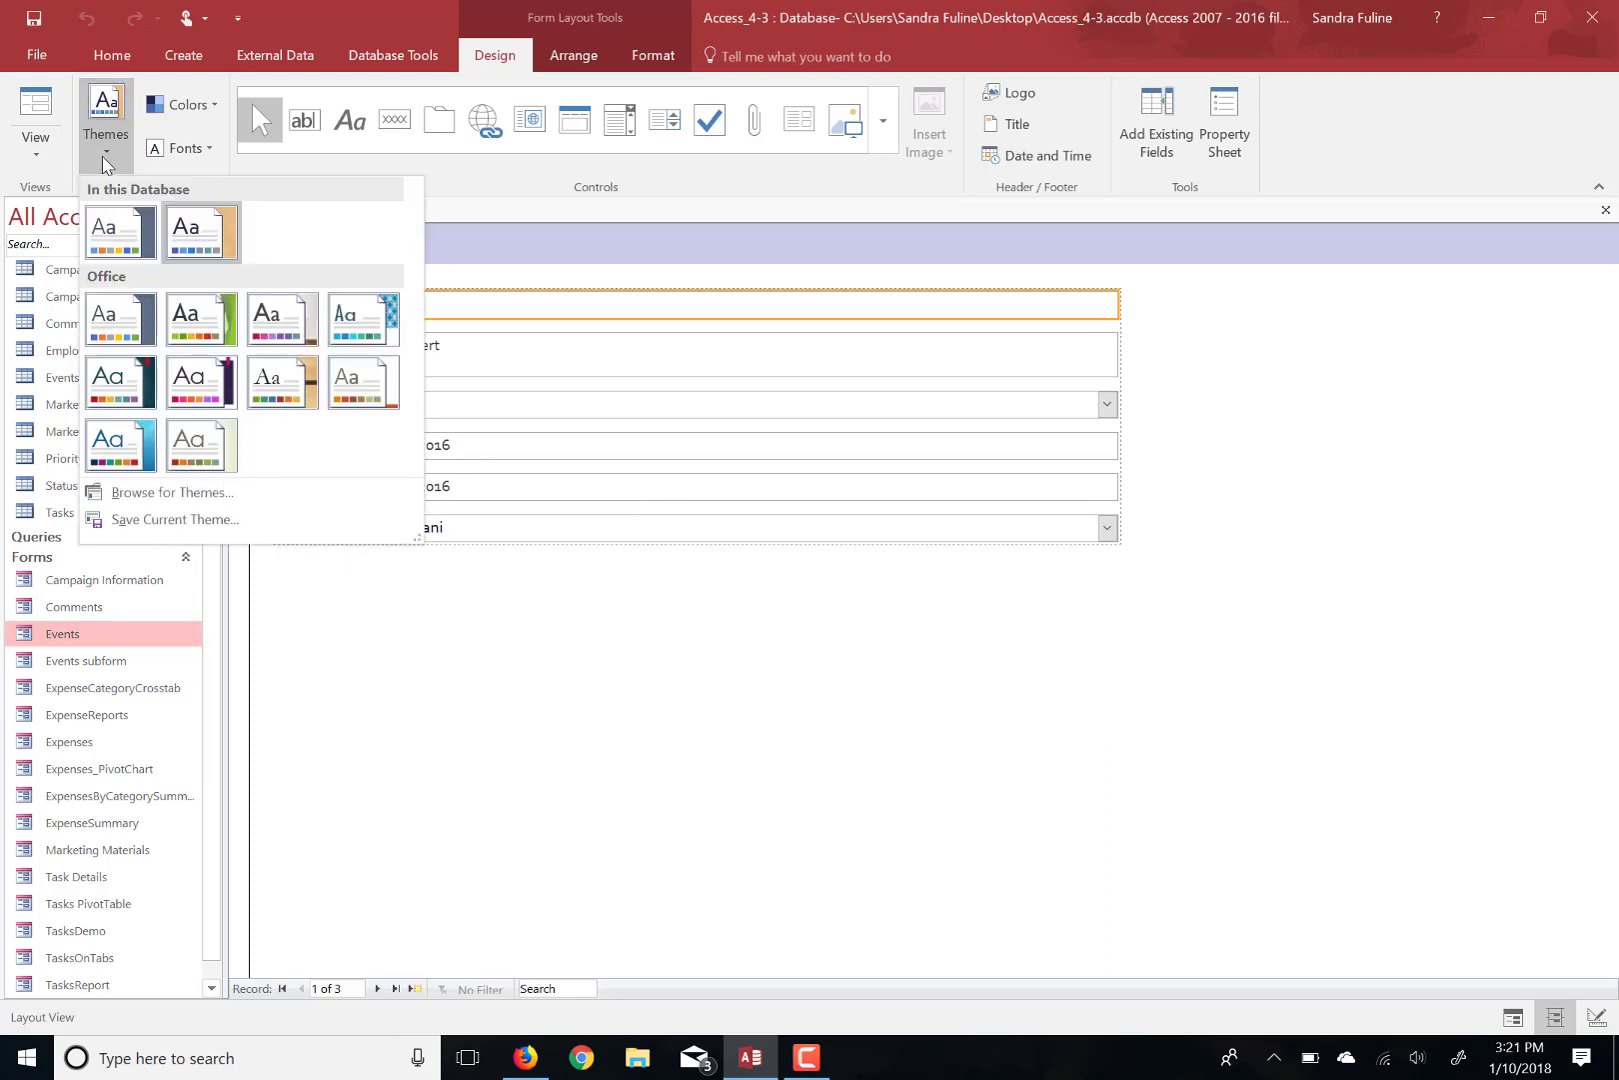
pyautogui.click(163, 529)
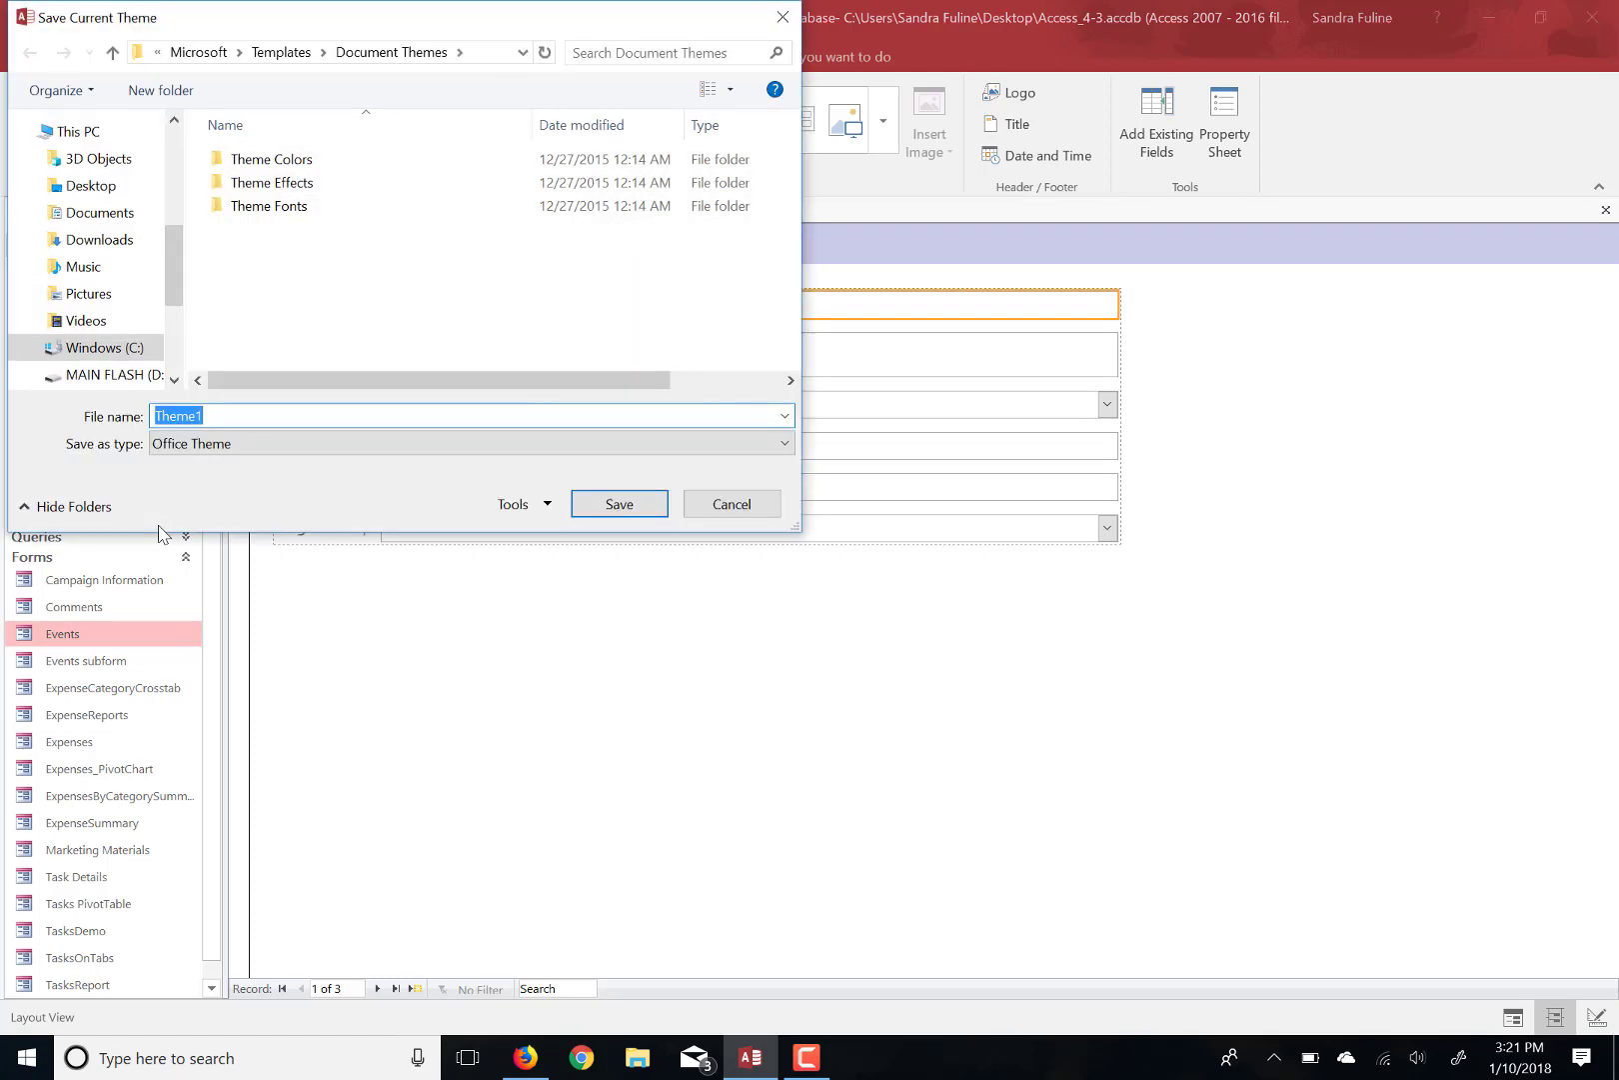
pyautogui.write('MyAccess Theme')
pyautogui.press('BackSpace')
pyautogui.press('BackSpace')
pyautogui.press('BackSpace')
pyautogui.press('BackSpace')
pyautogui.press('BackSpace')
pyautogui.press('BackSpace')
pyautogui.write('Theme')
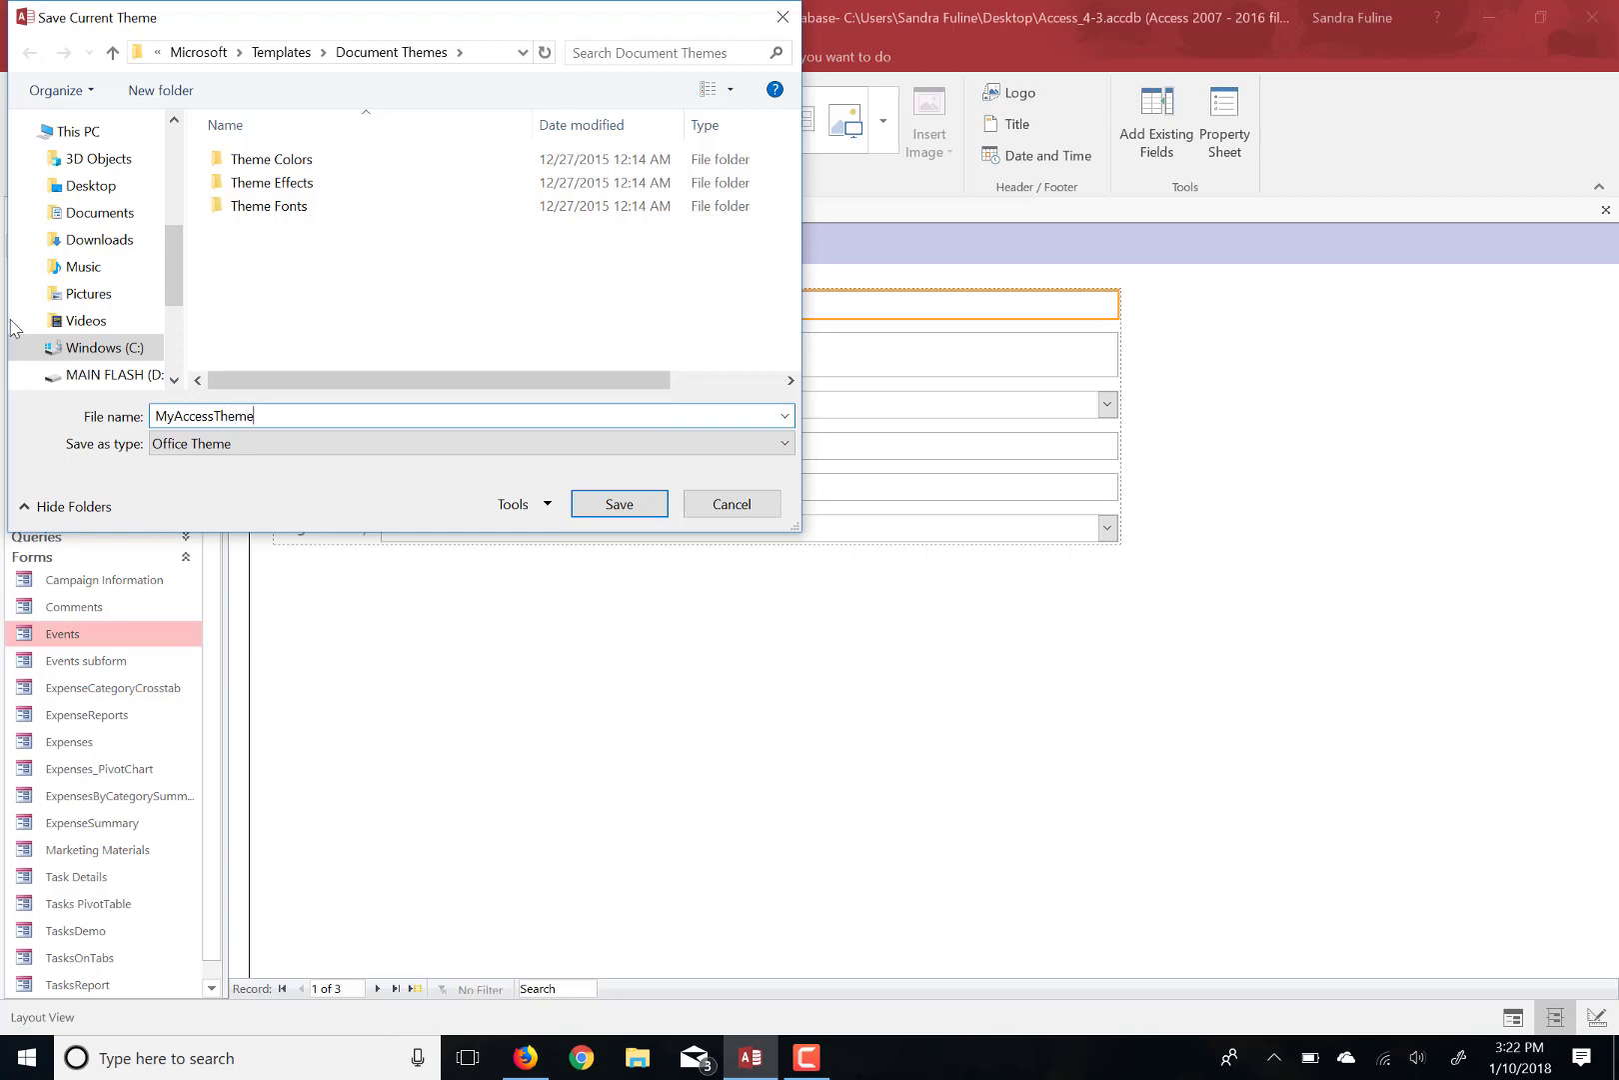
pyautogui.click(110, 189)
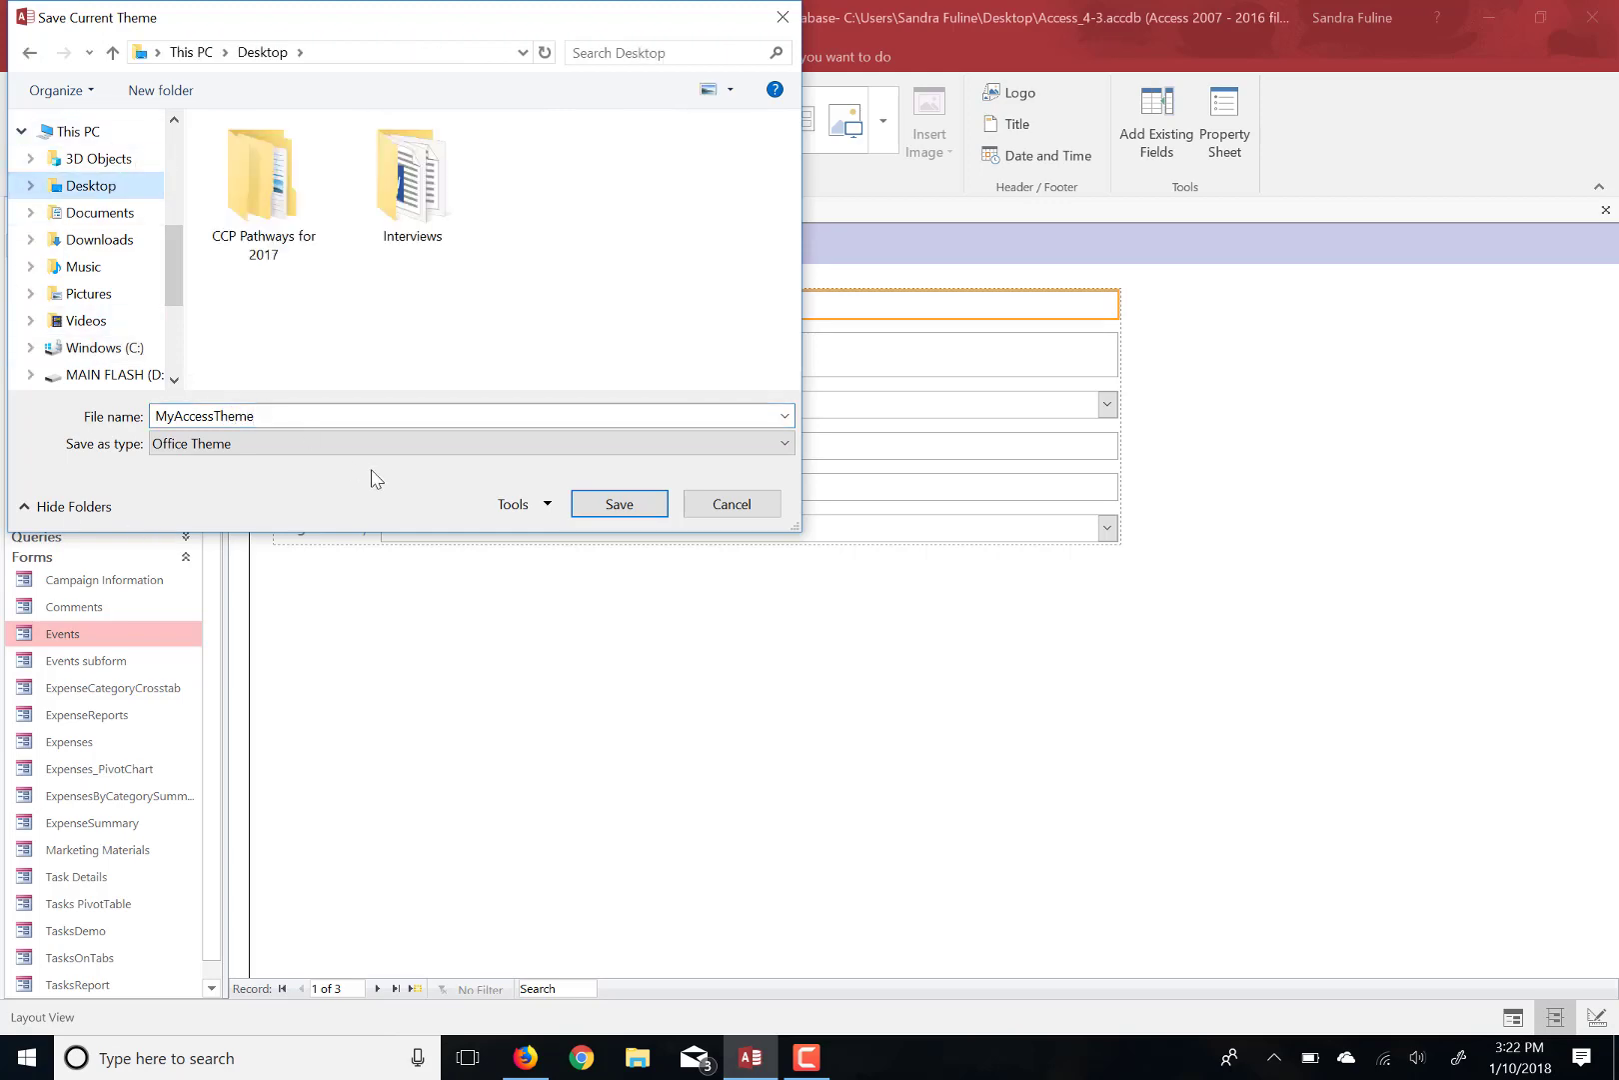
pyautogui.click(600, 505)
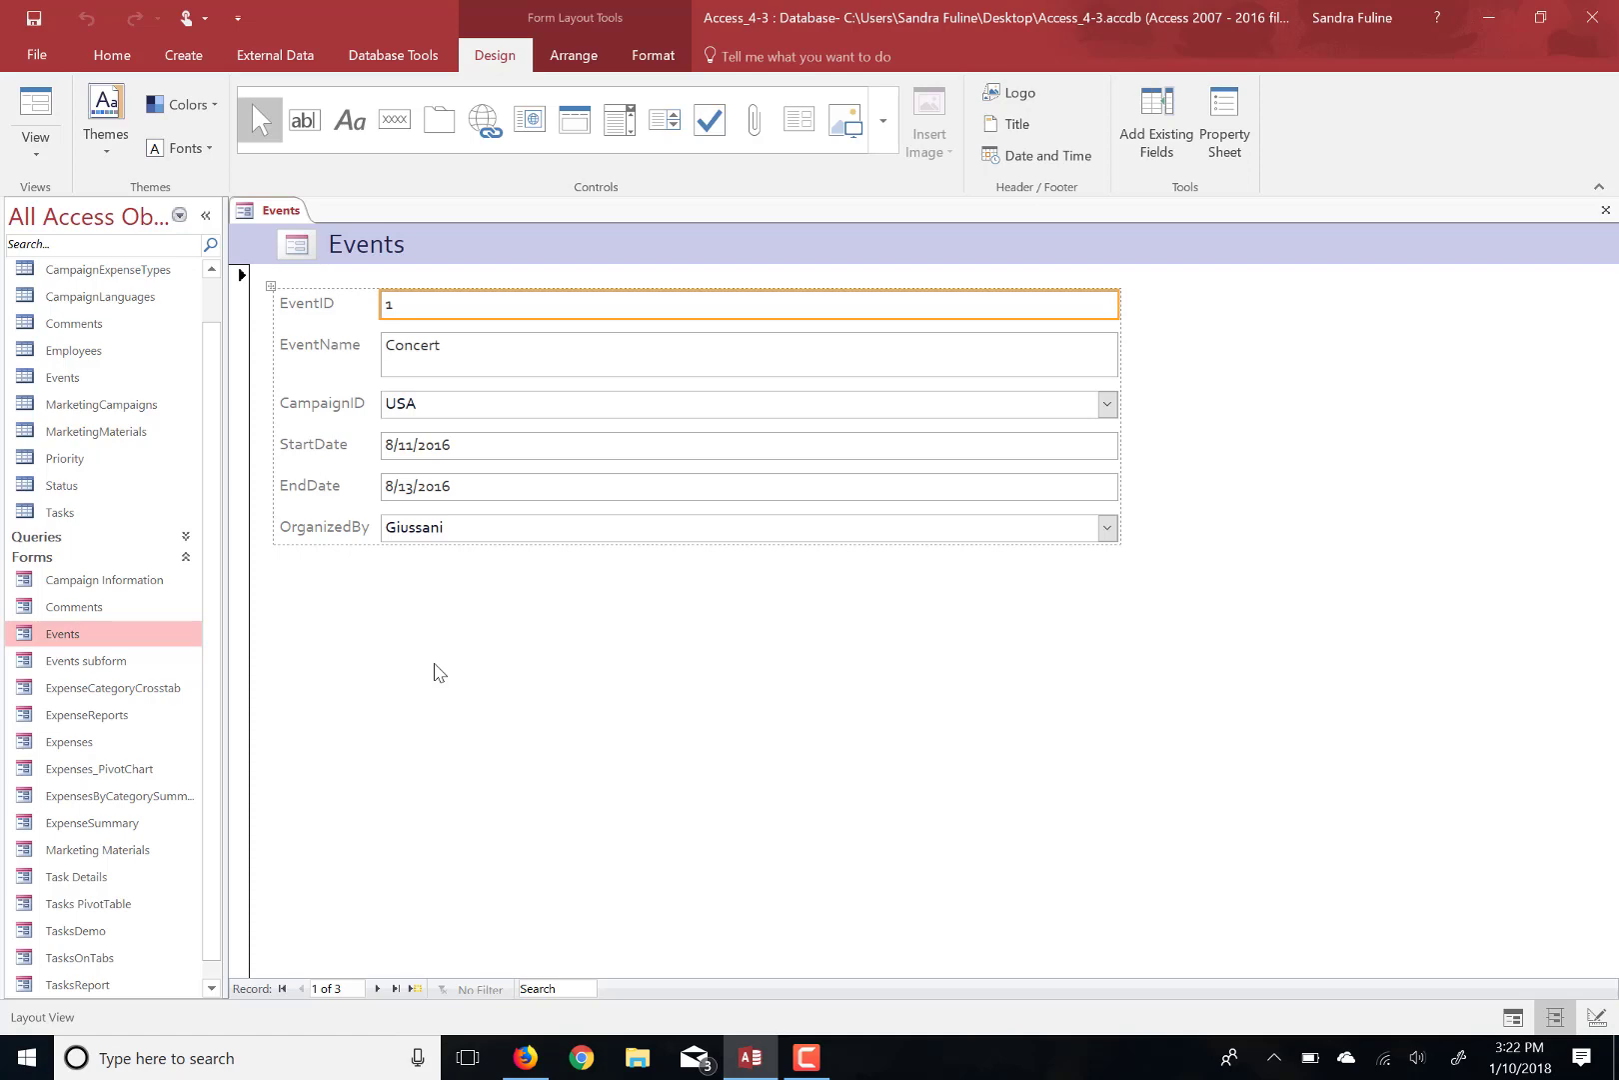
# Step: Switch the Events form to Design View and start browsing for a background image file
pyautogui.click(47, 154)
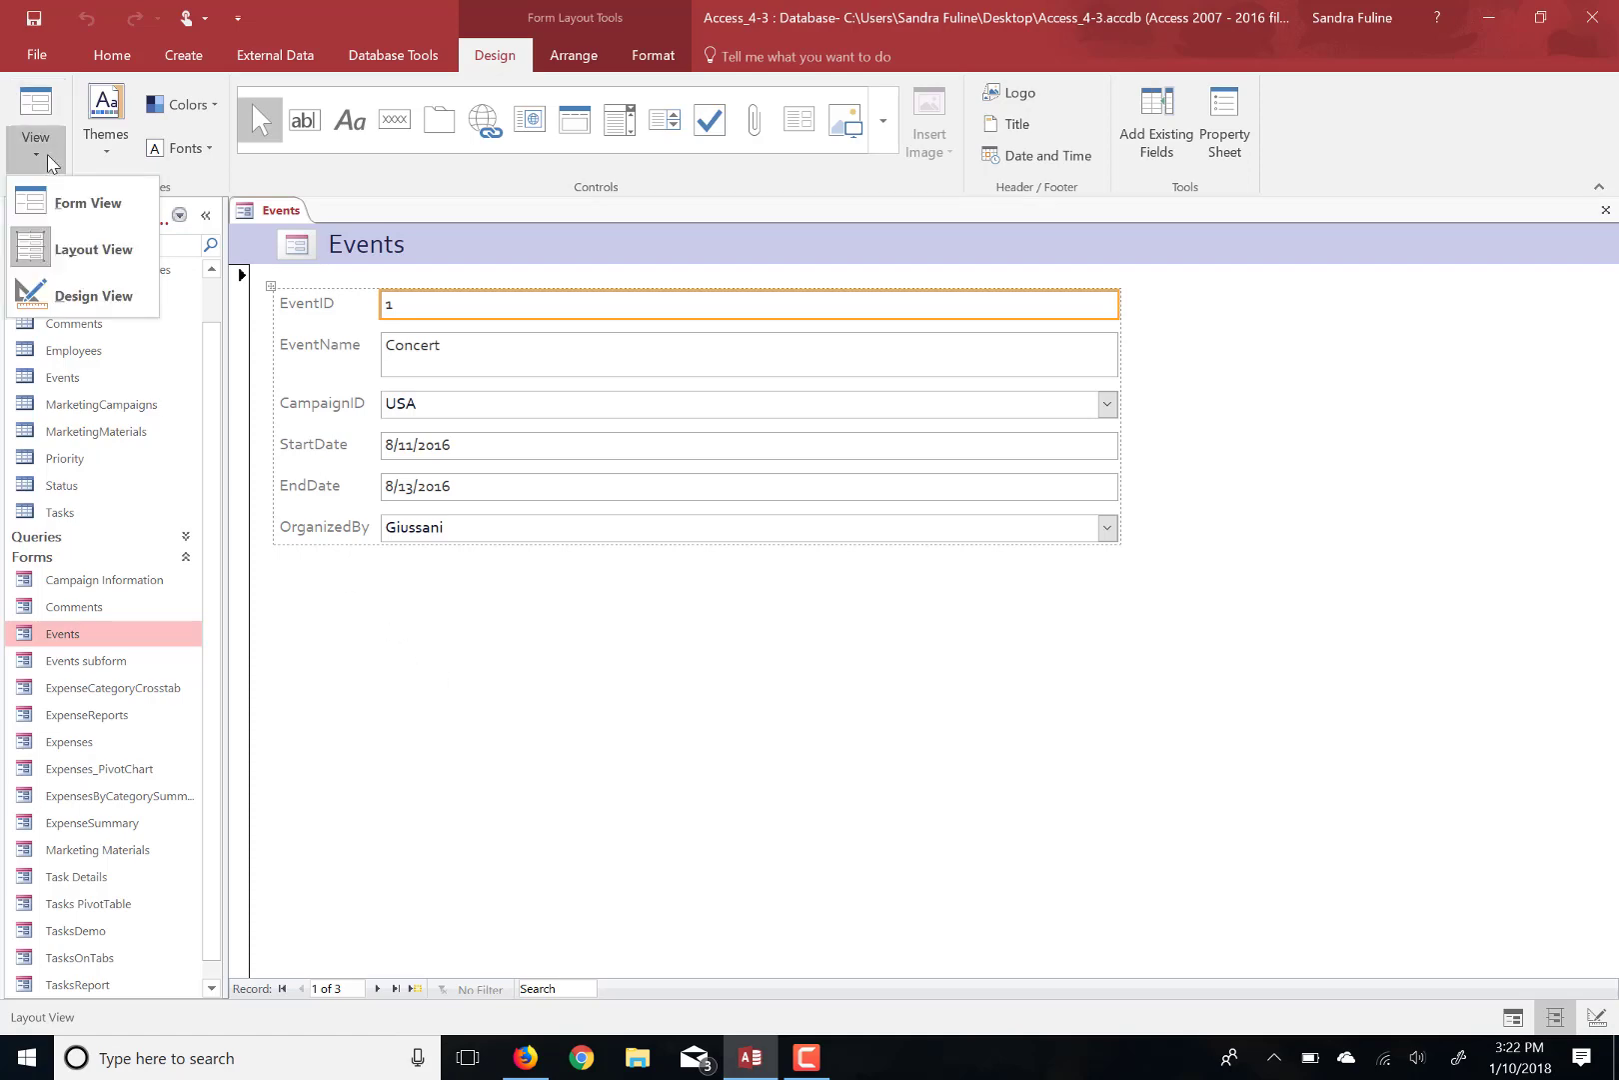
pyautogui.click(82, 285)
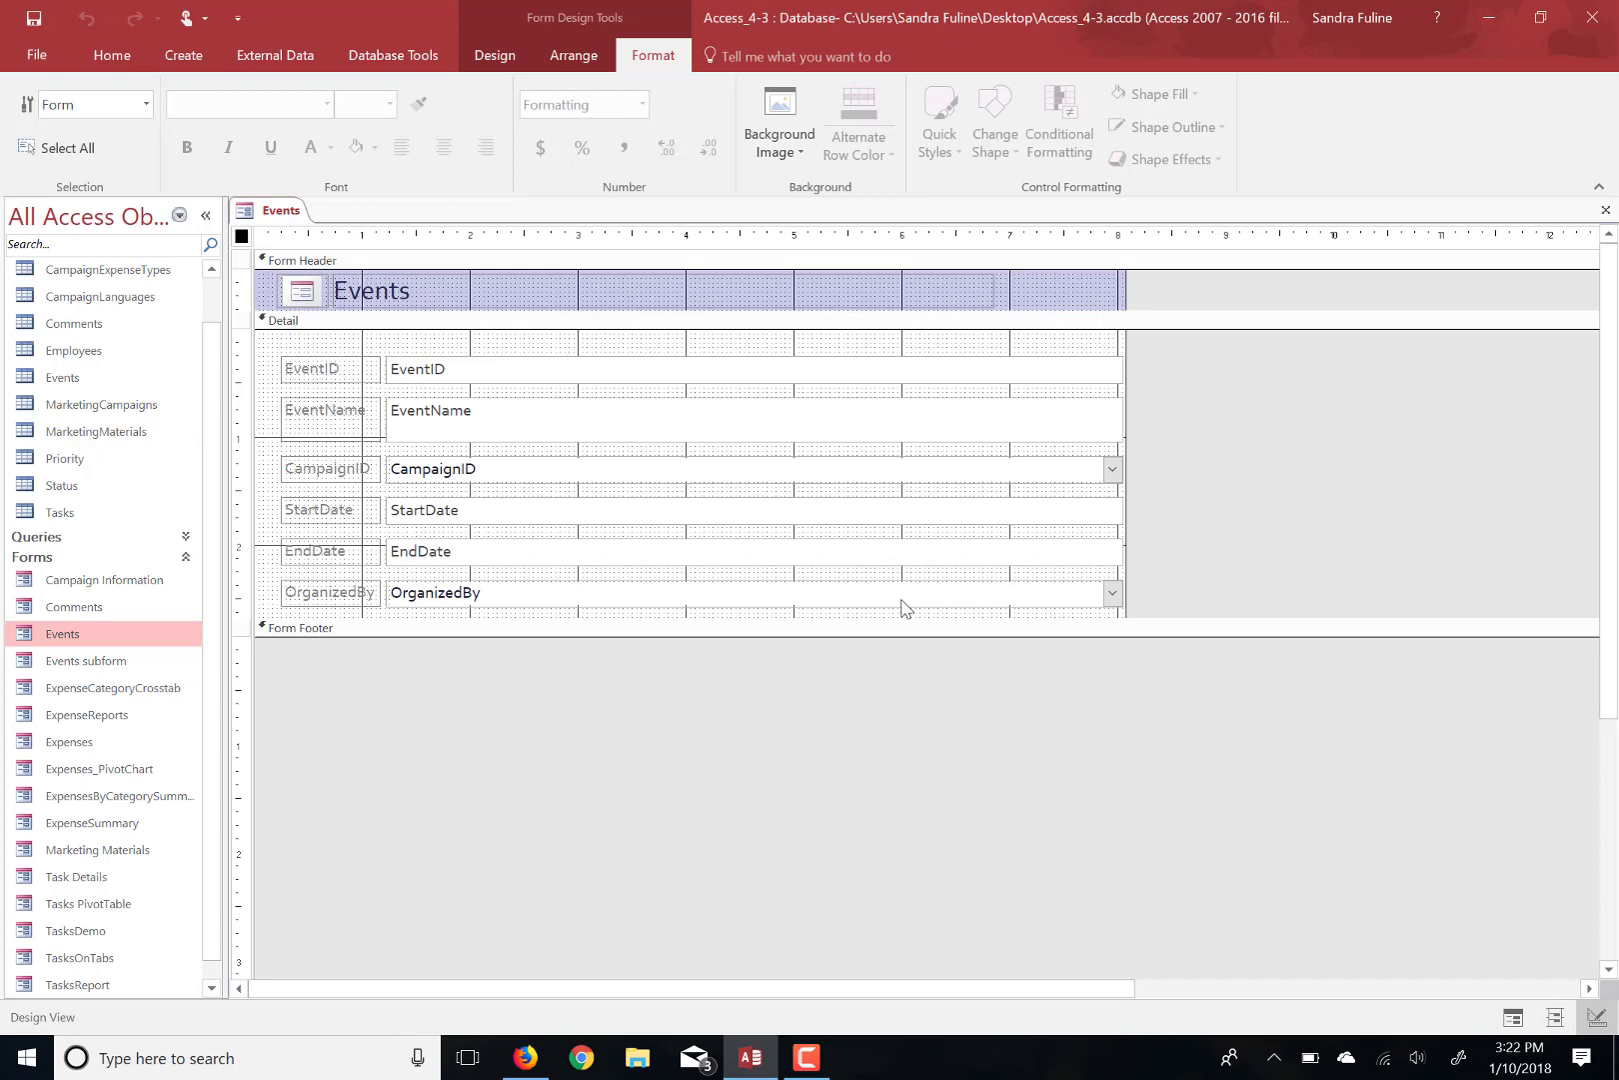
pyautogui.click(782, 150)
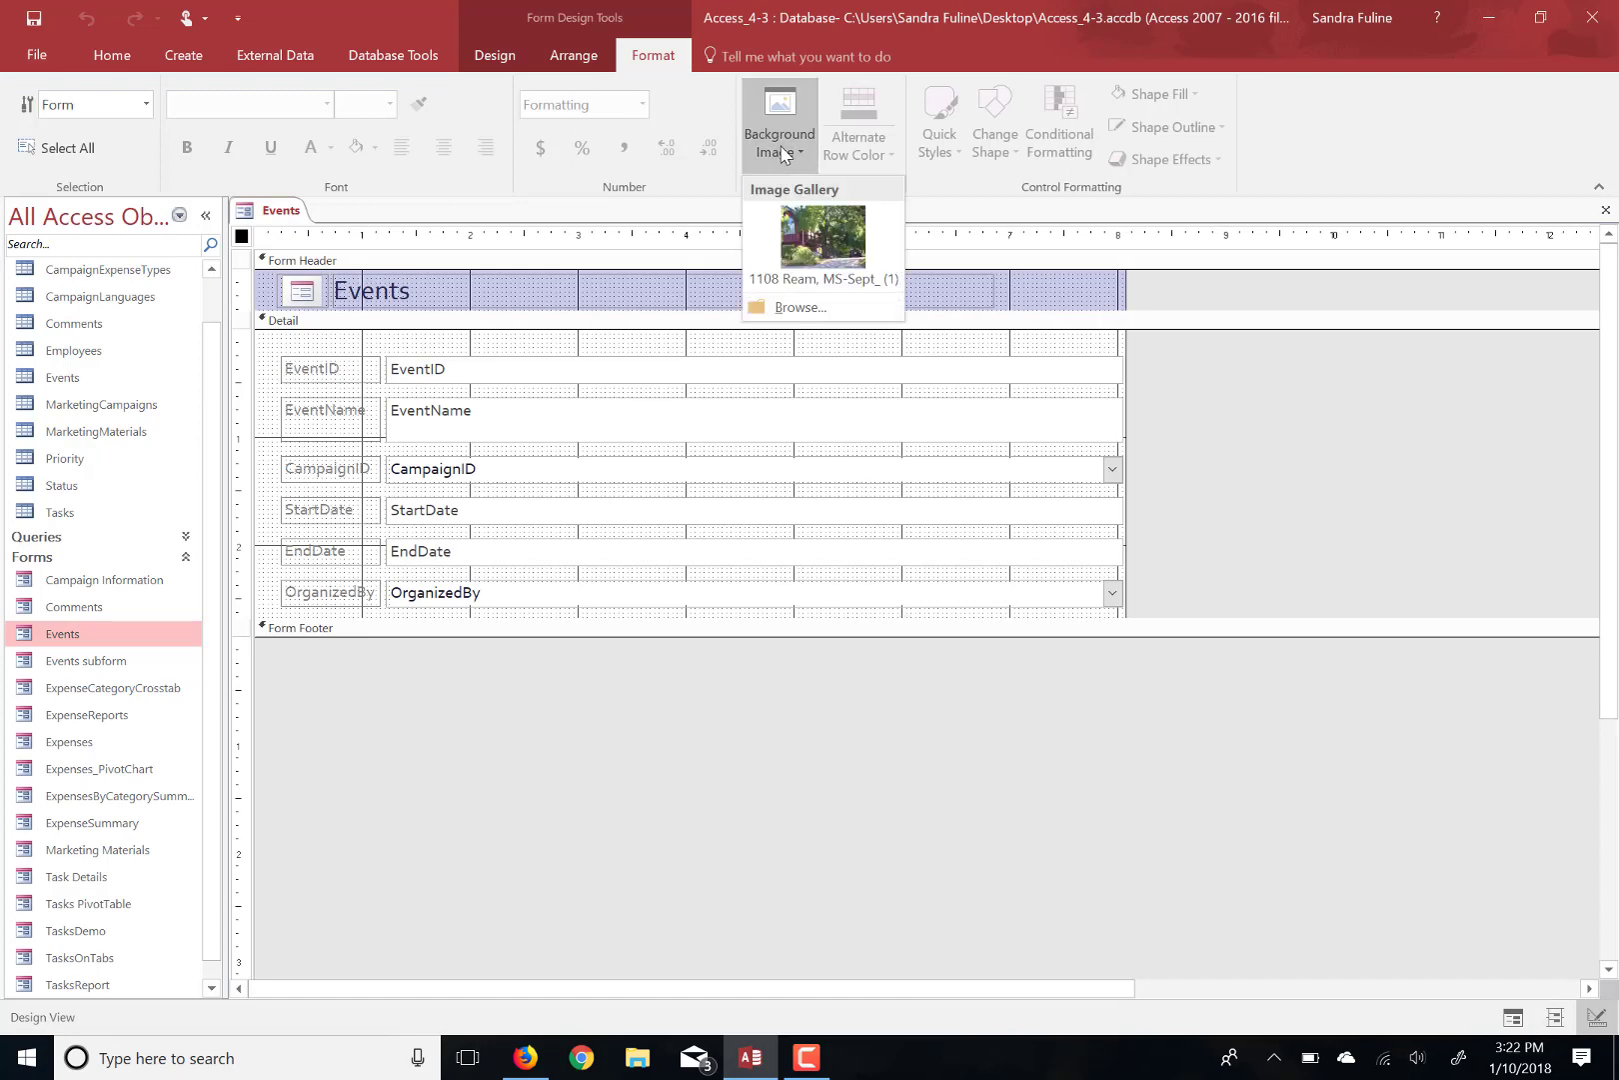
pyautogui.click(785, 307)
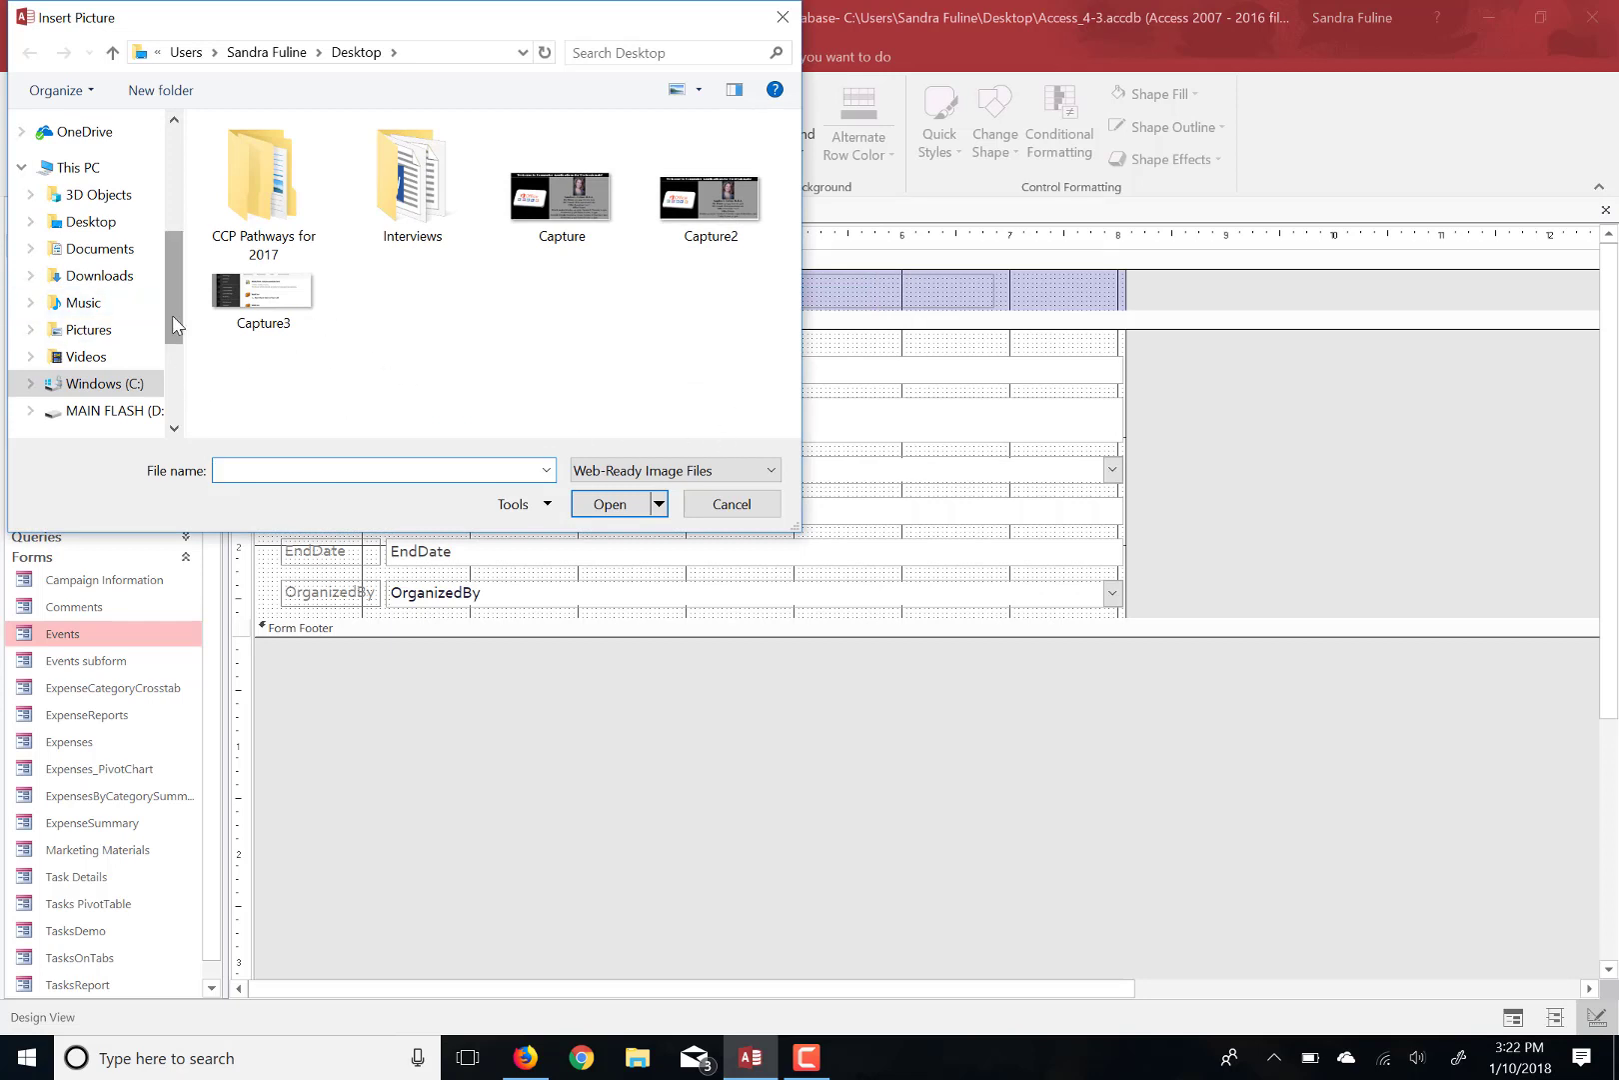
# Step: Insert Access_4-3a as the form's background image from the Objective4 folder of MOSAccess2016, under Stark State College's ITD 1 Credit Classes on MAIN FLASH (D:)
pyautogui.moveTo(172, 315); pyautogui.dragTo(192, 377)
pyautogui.click(125, 257)
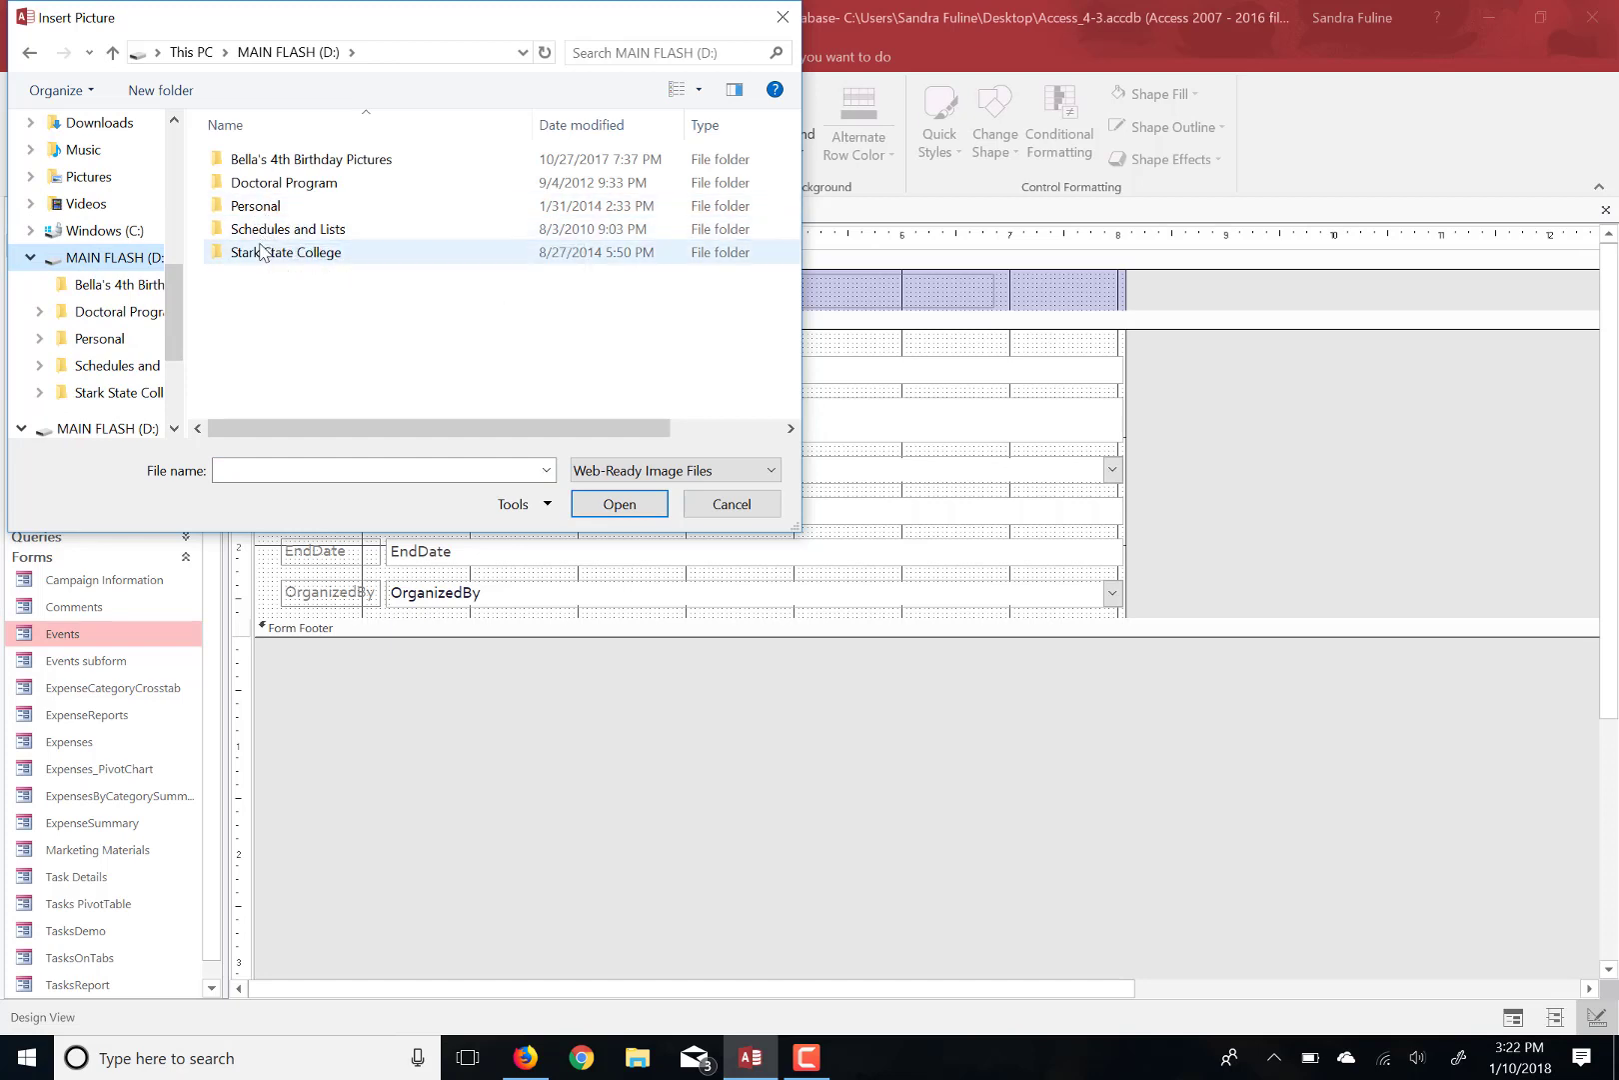
pyautogui.click(262, 251)
pyautogui.doubleClick(262, 251)
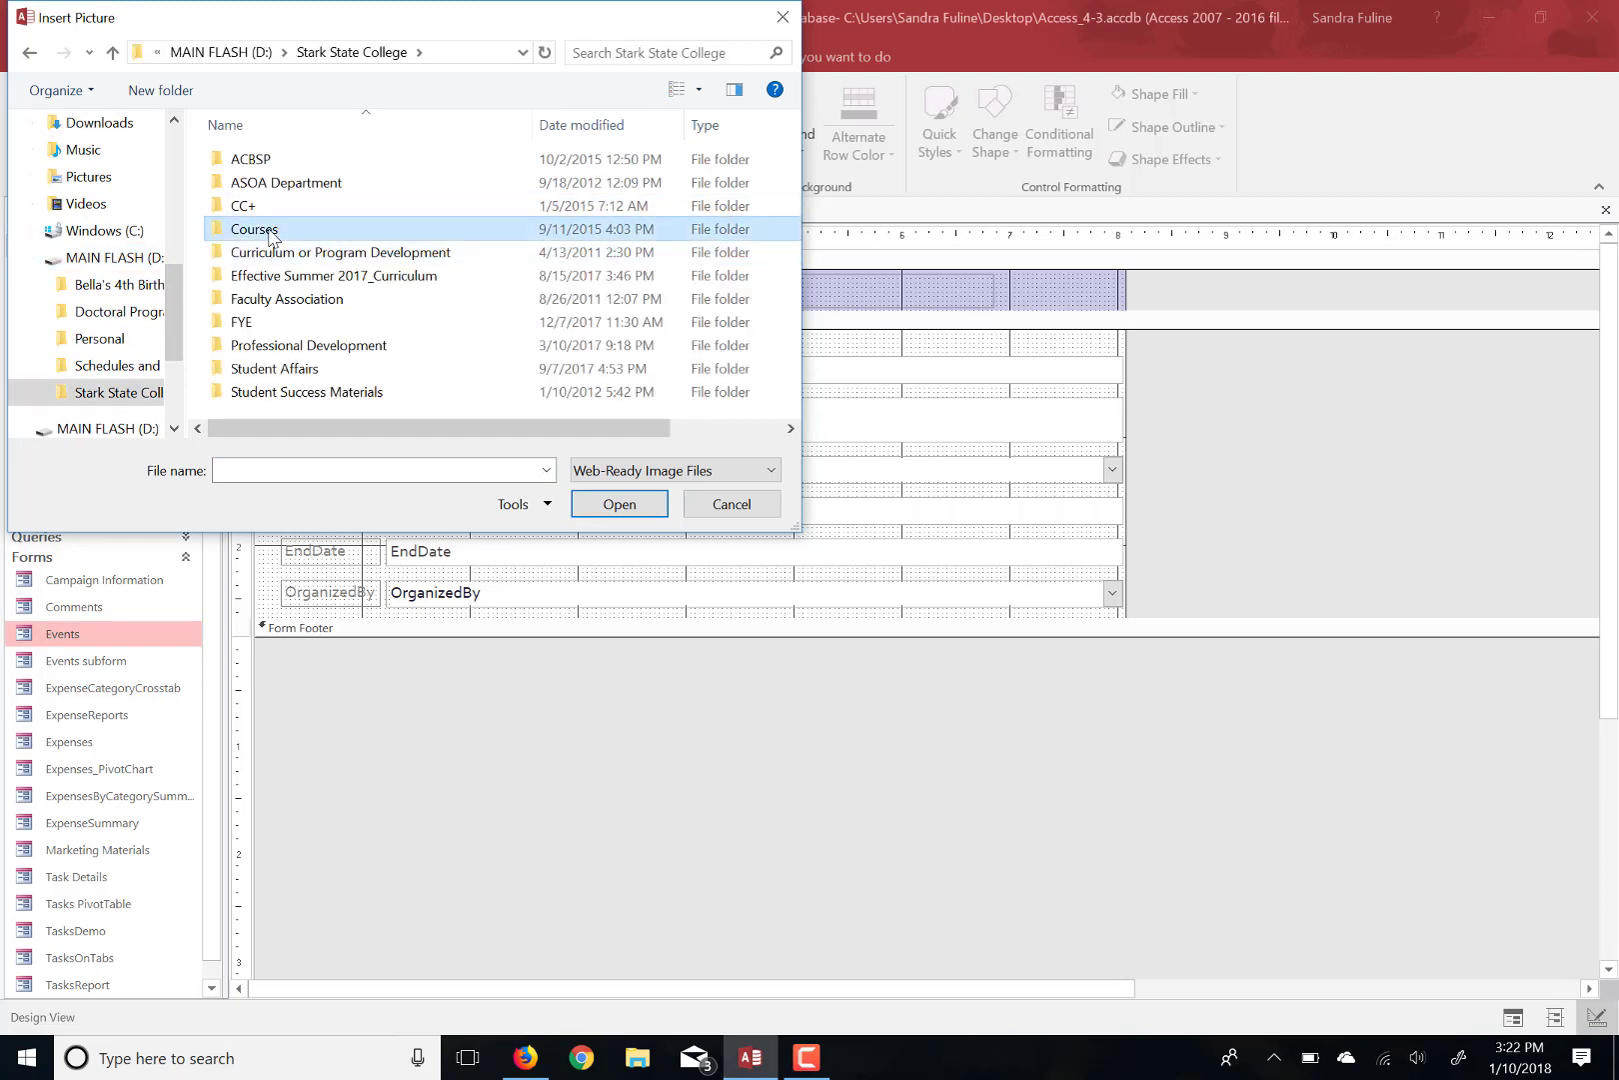
pyautogui.doubleClick(270, 228)
pyautogui.doubleClick(268, 182)
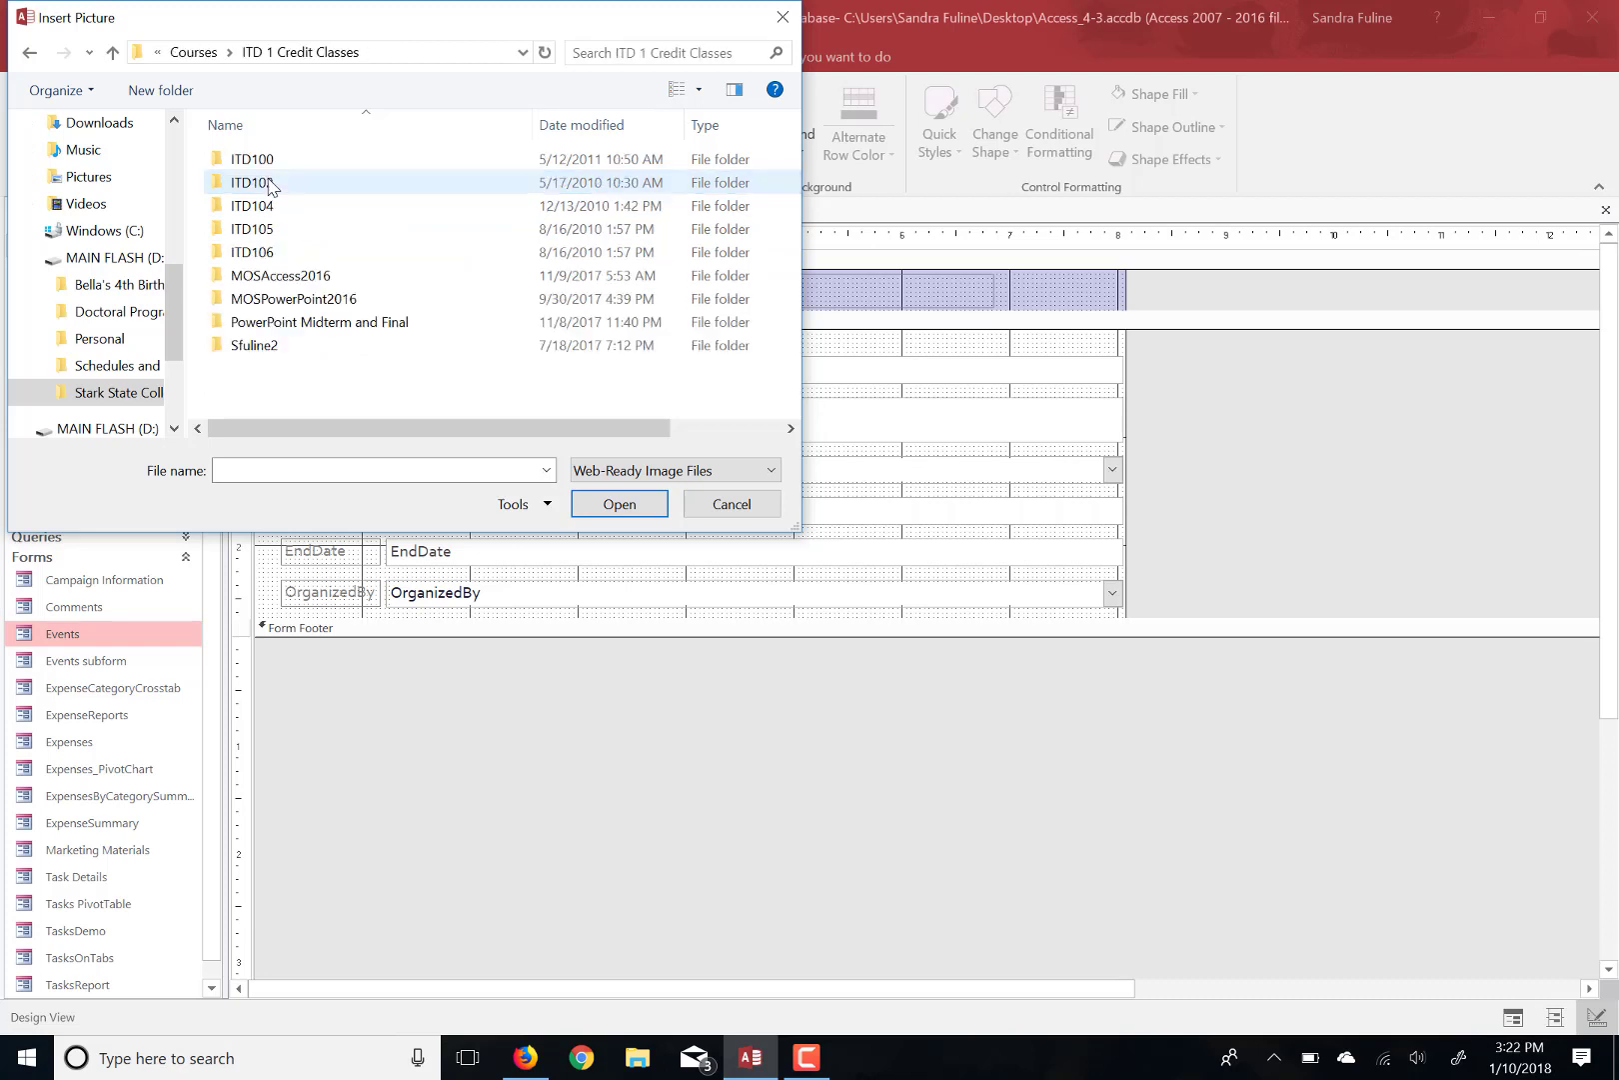
pyautogui.doubleClick(270, 252)
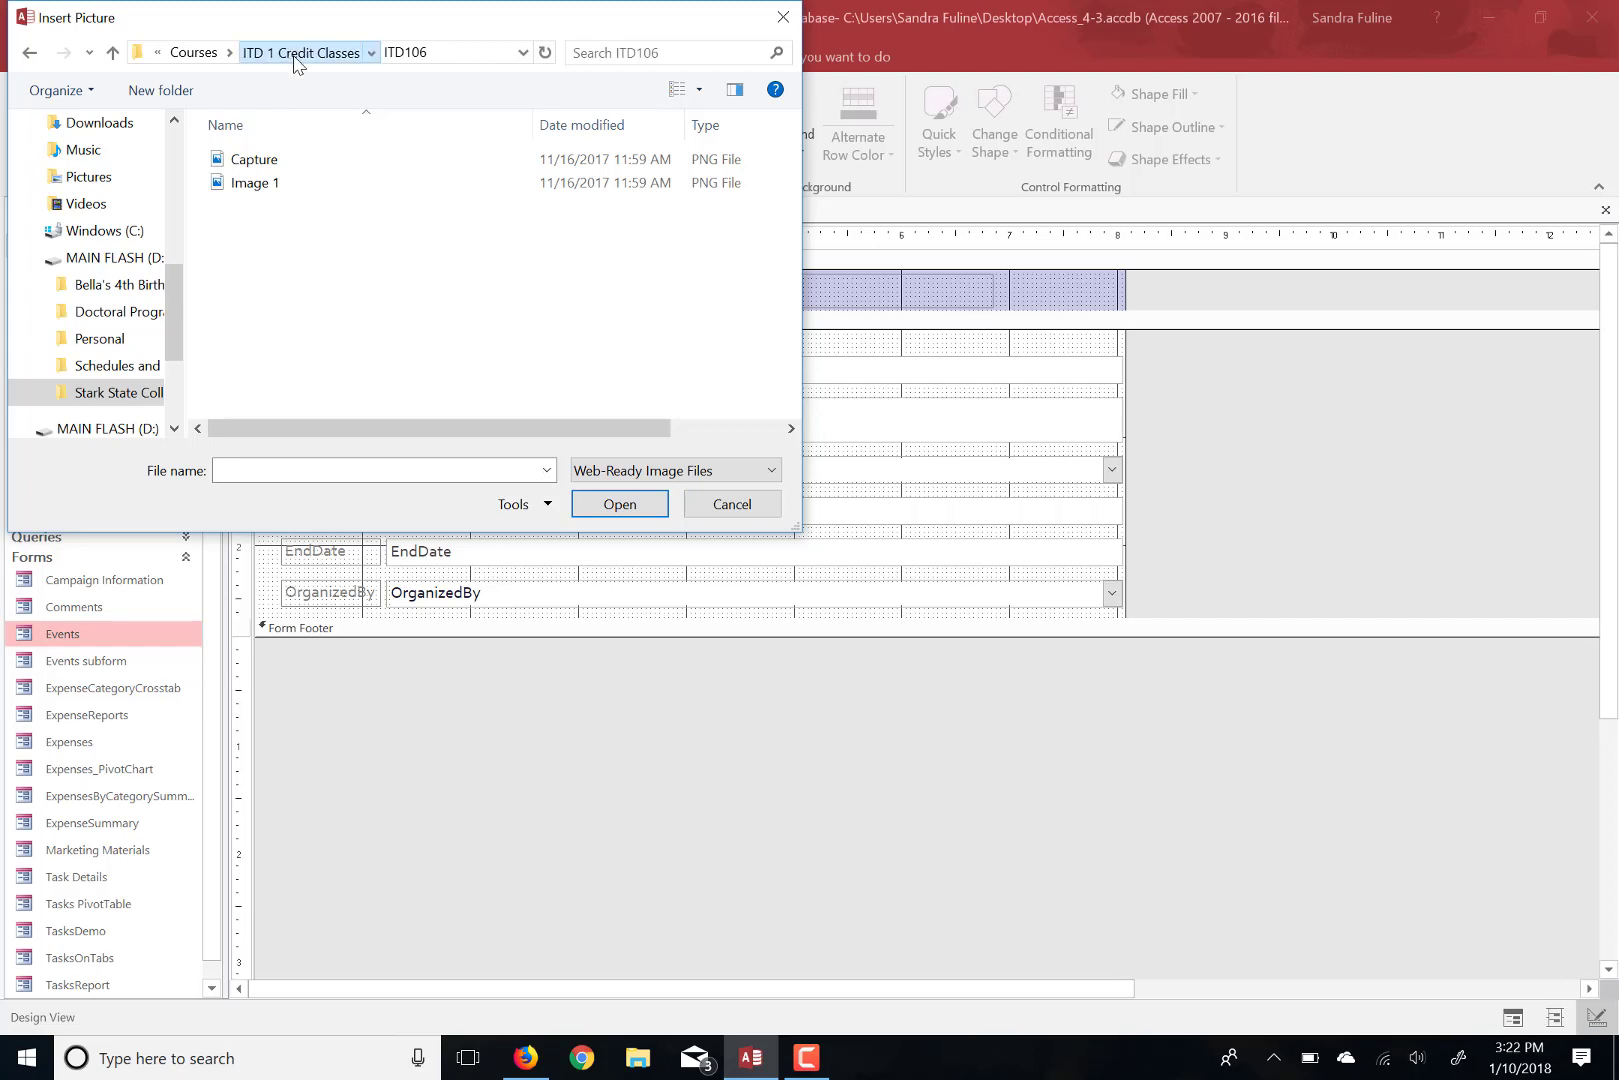
pyautogui.click(296, 58)
pyautogui.doubleClick(277, 279)
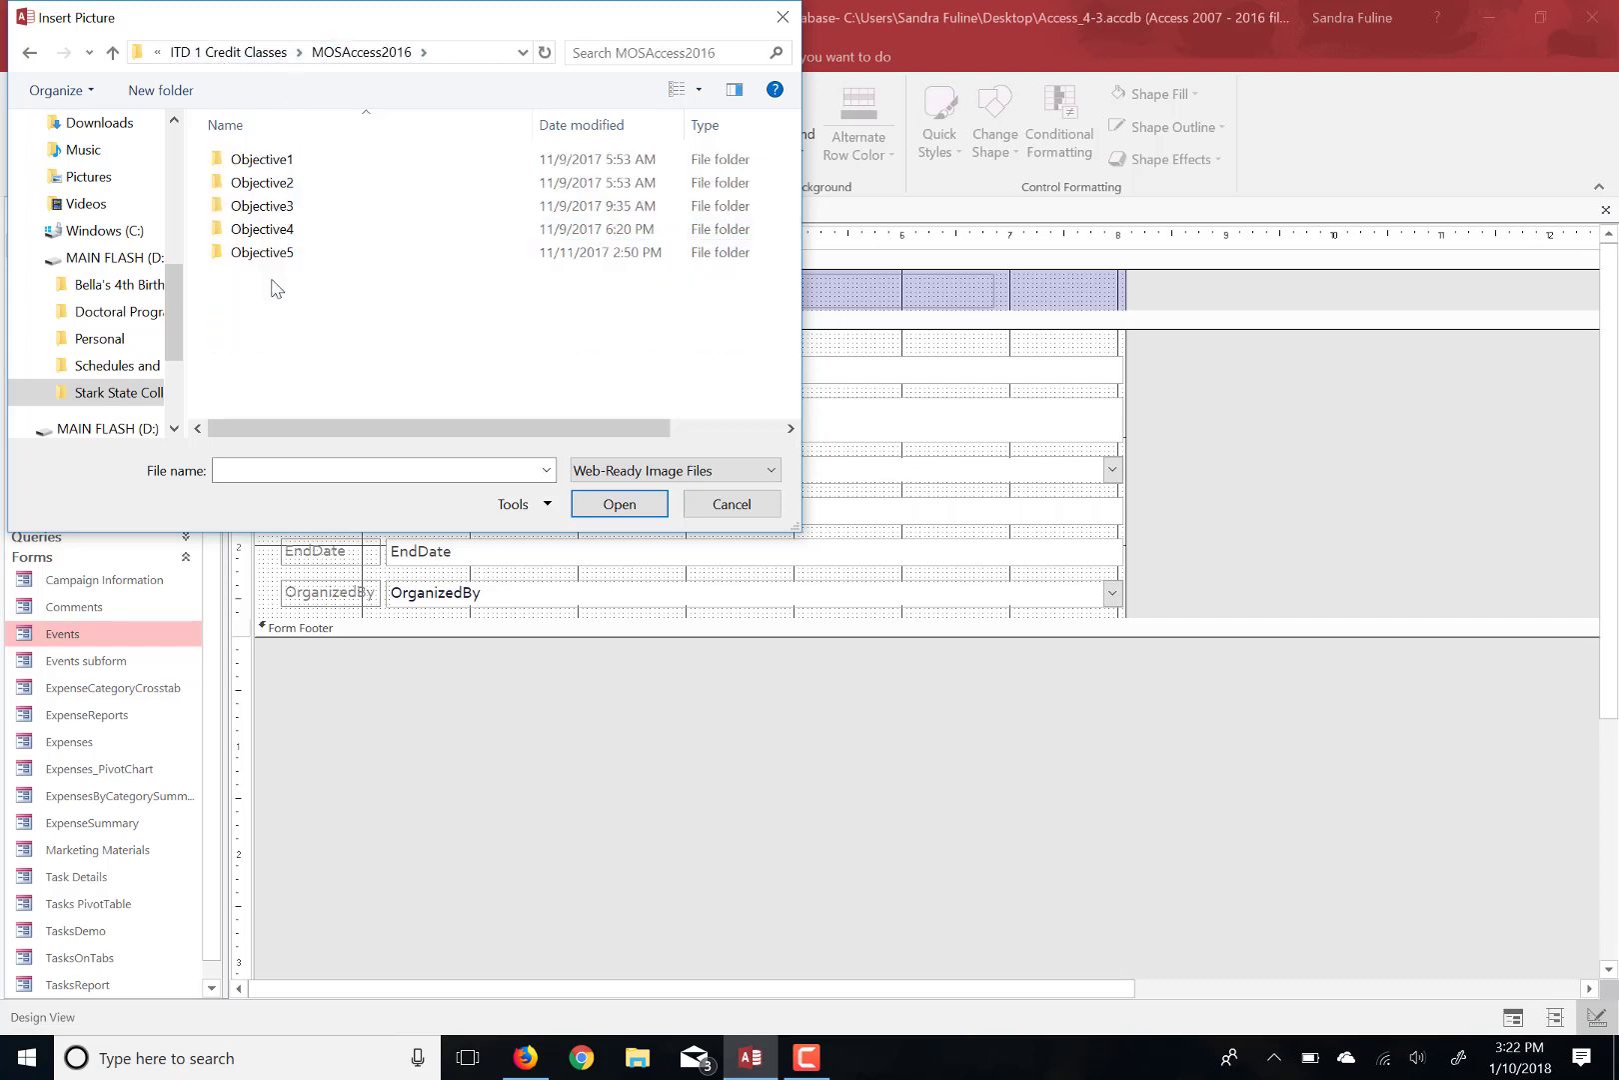
pyautogui.doubleClick(271, 229)
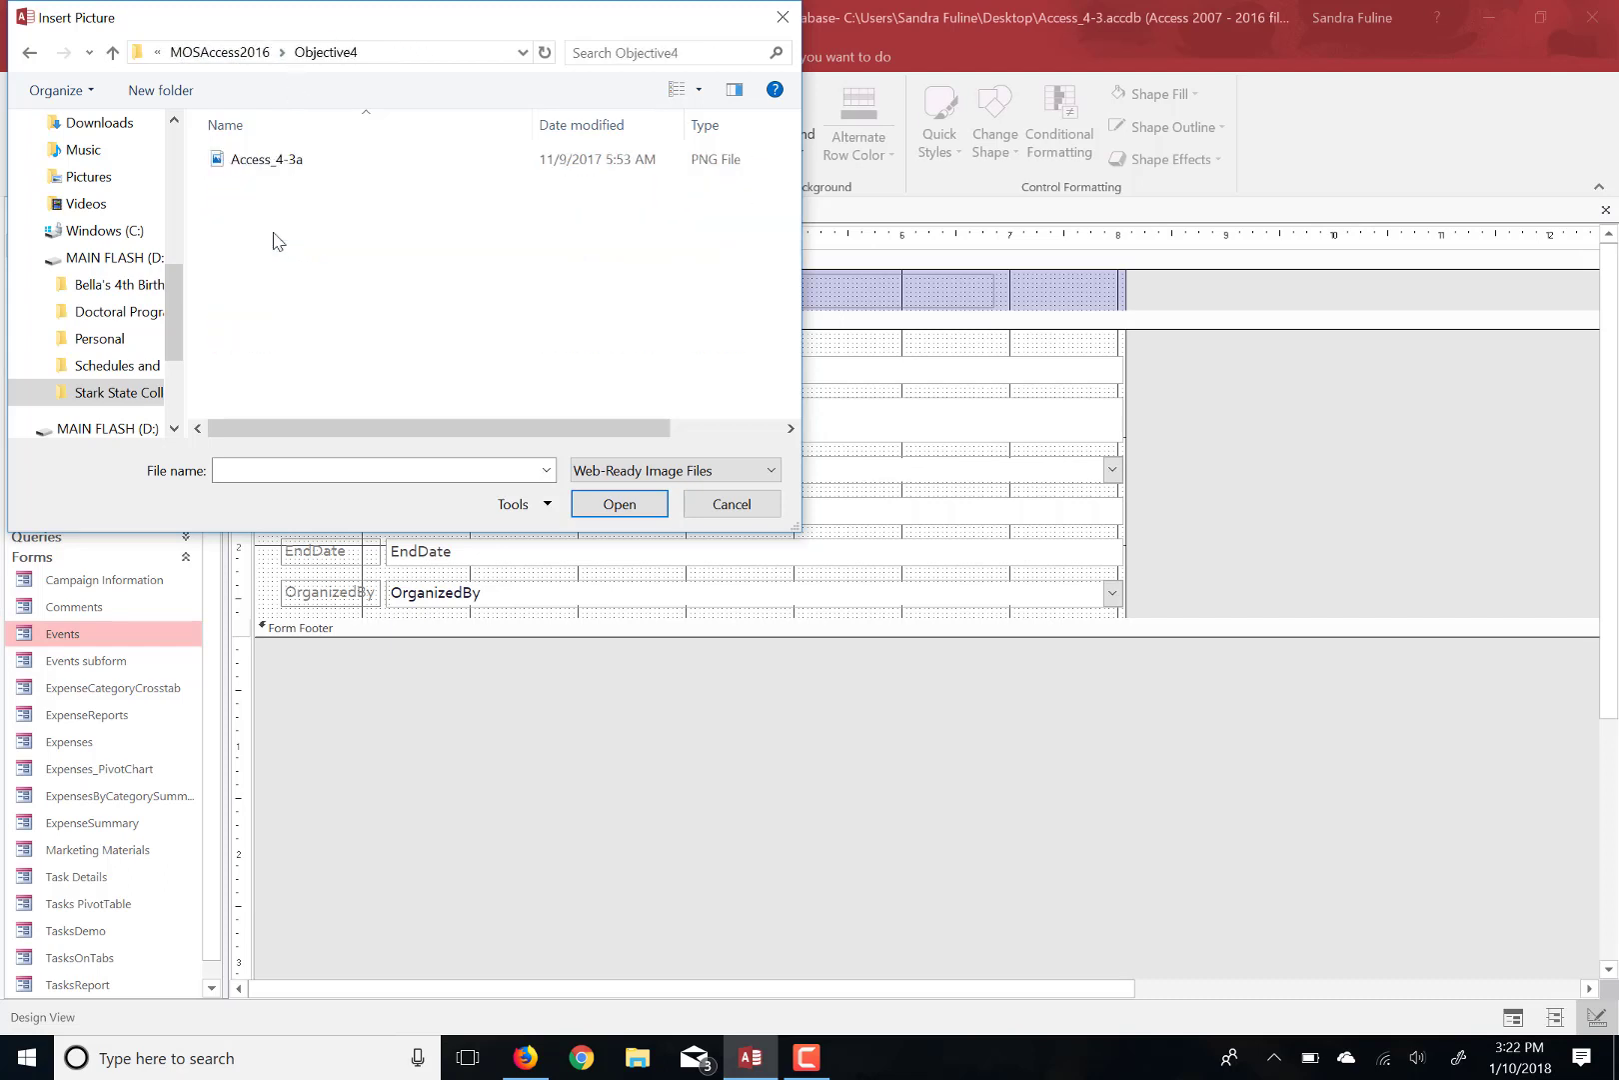
pyautogui.doubleClick(270, 165)
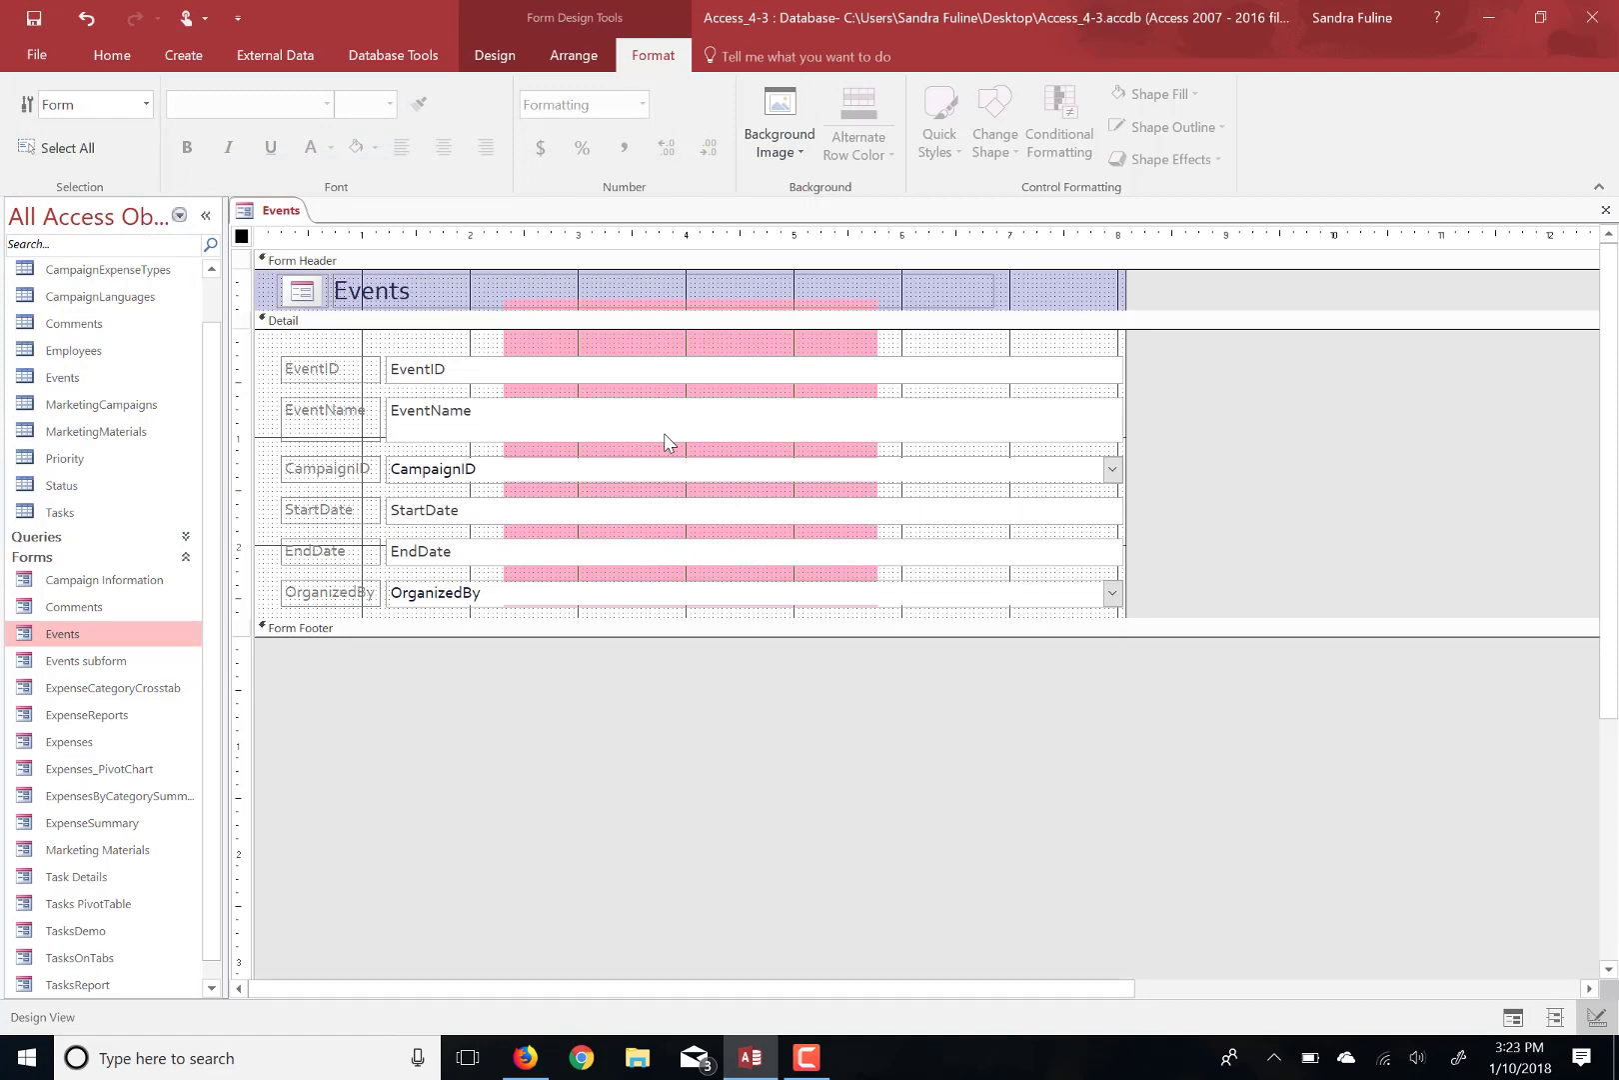
# Step: Set the form's Picture Tiling property to Yes
pyautogui.click(575, 53)
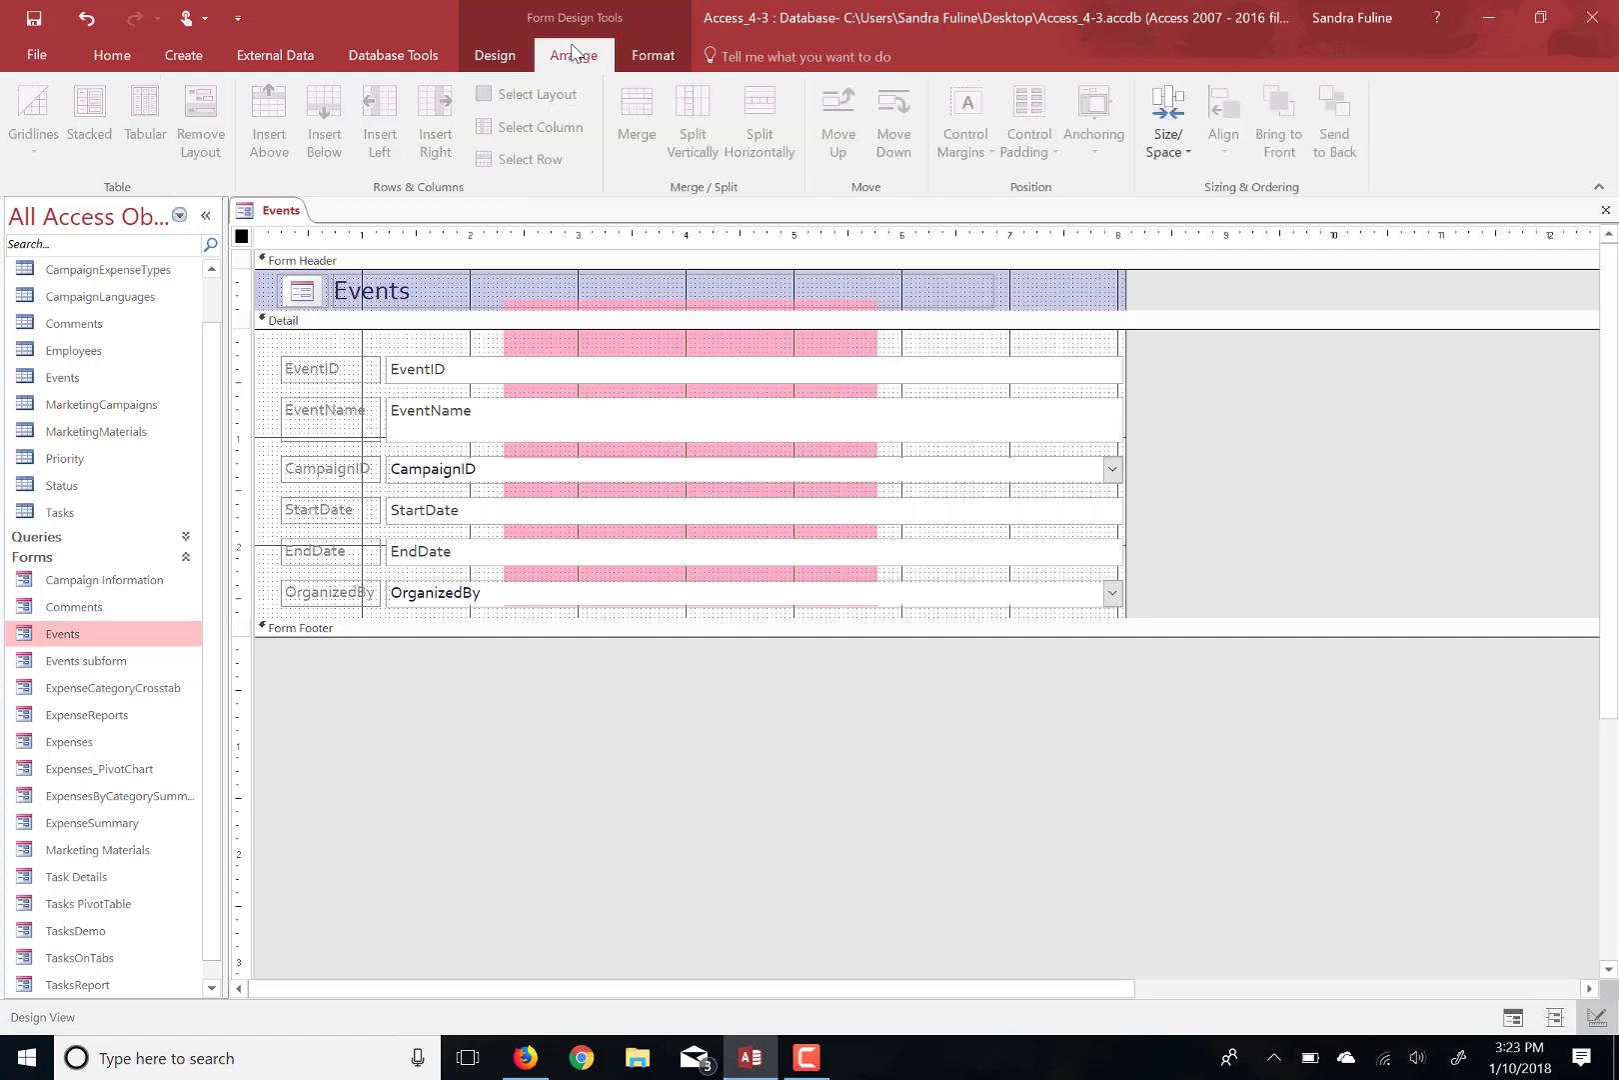
pyautogui.click(507, 53)
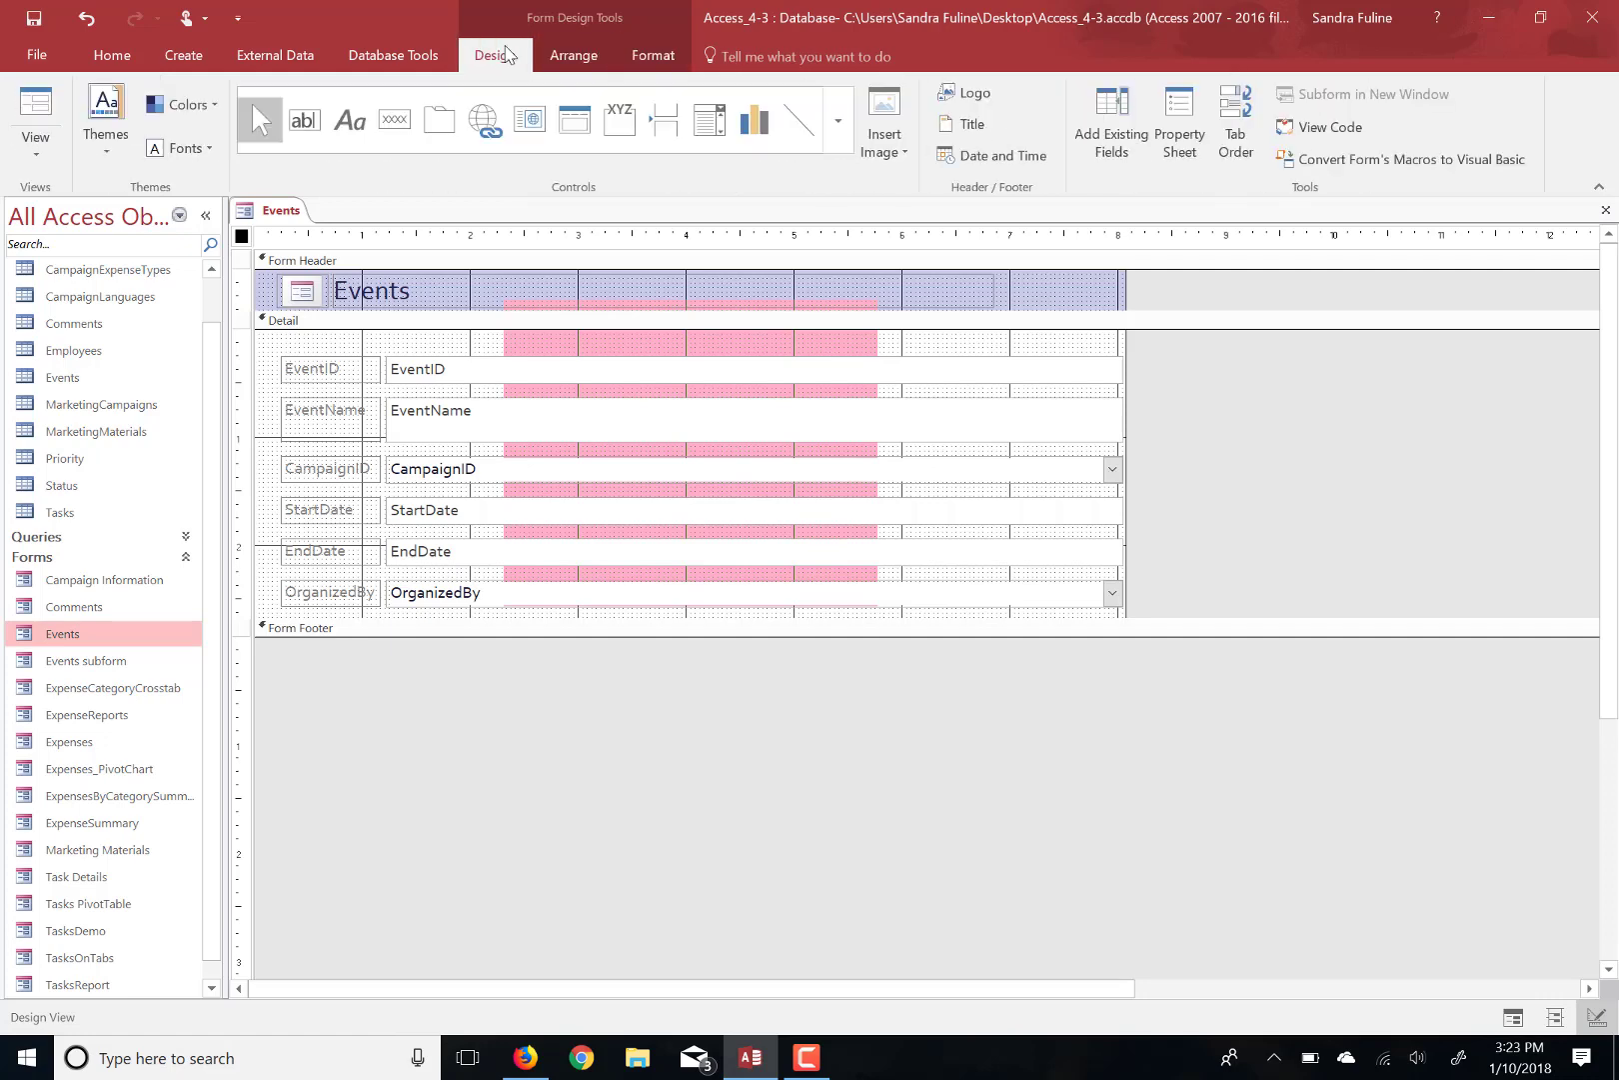
pyautogui.click(1194, 148)
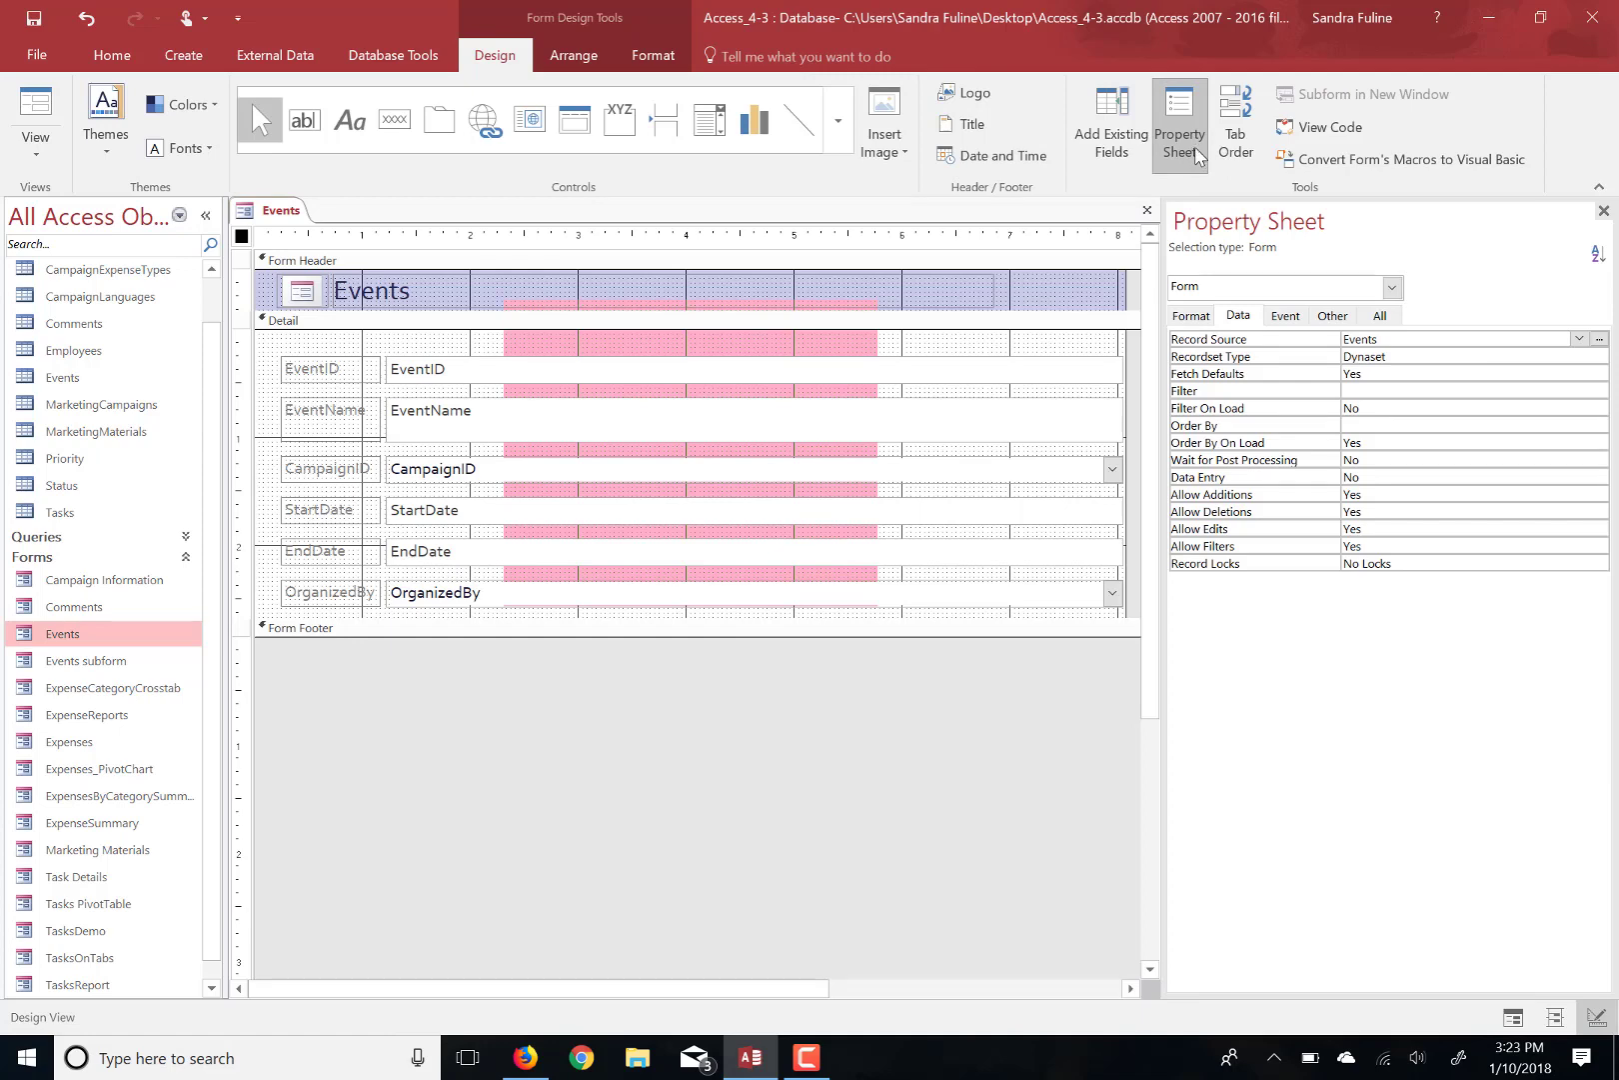
pyautogui.click(1193, 316)
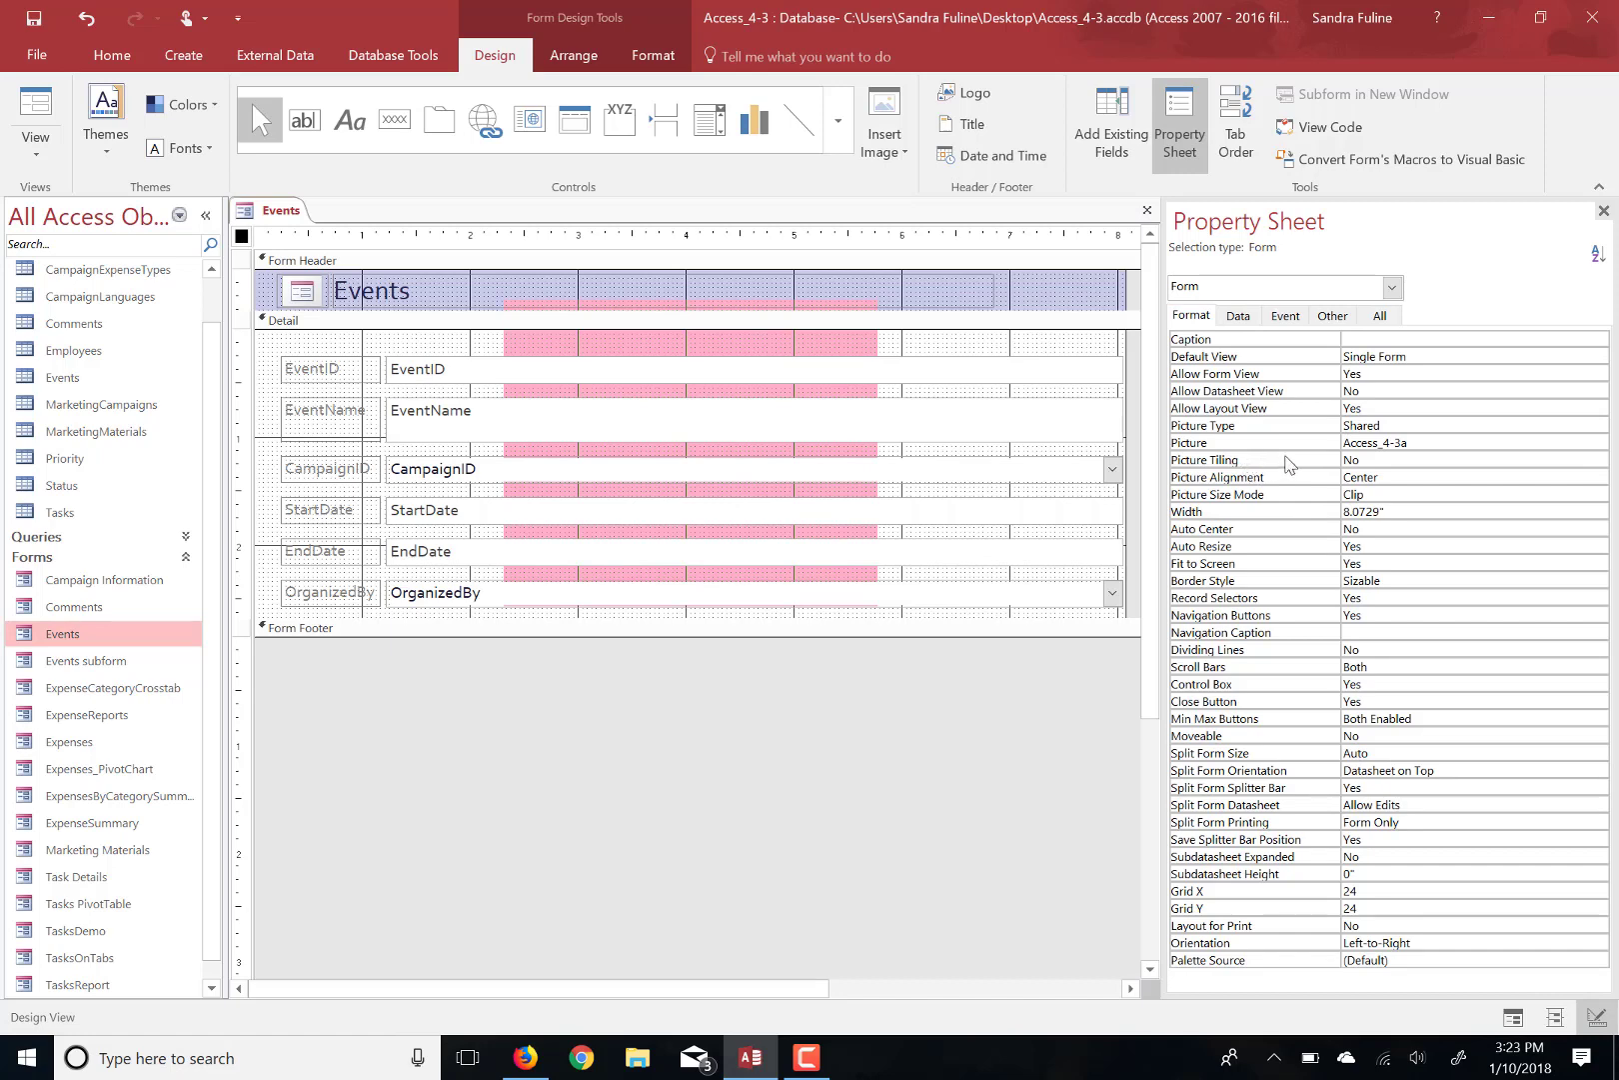
pyautogui.click(1360, 461)
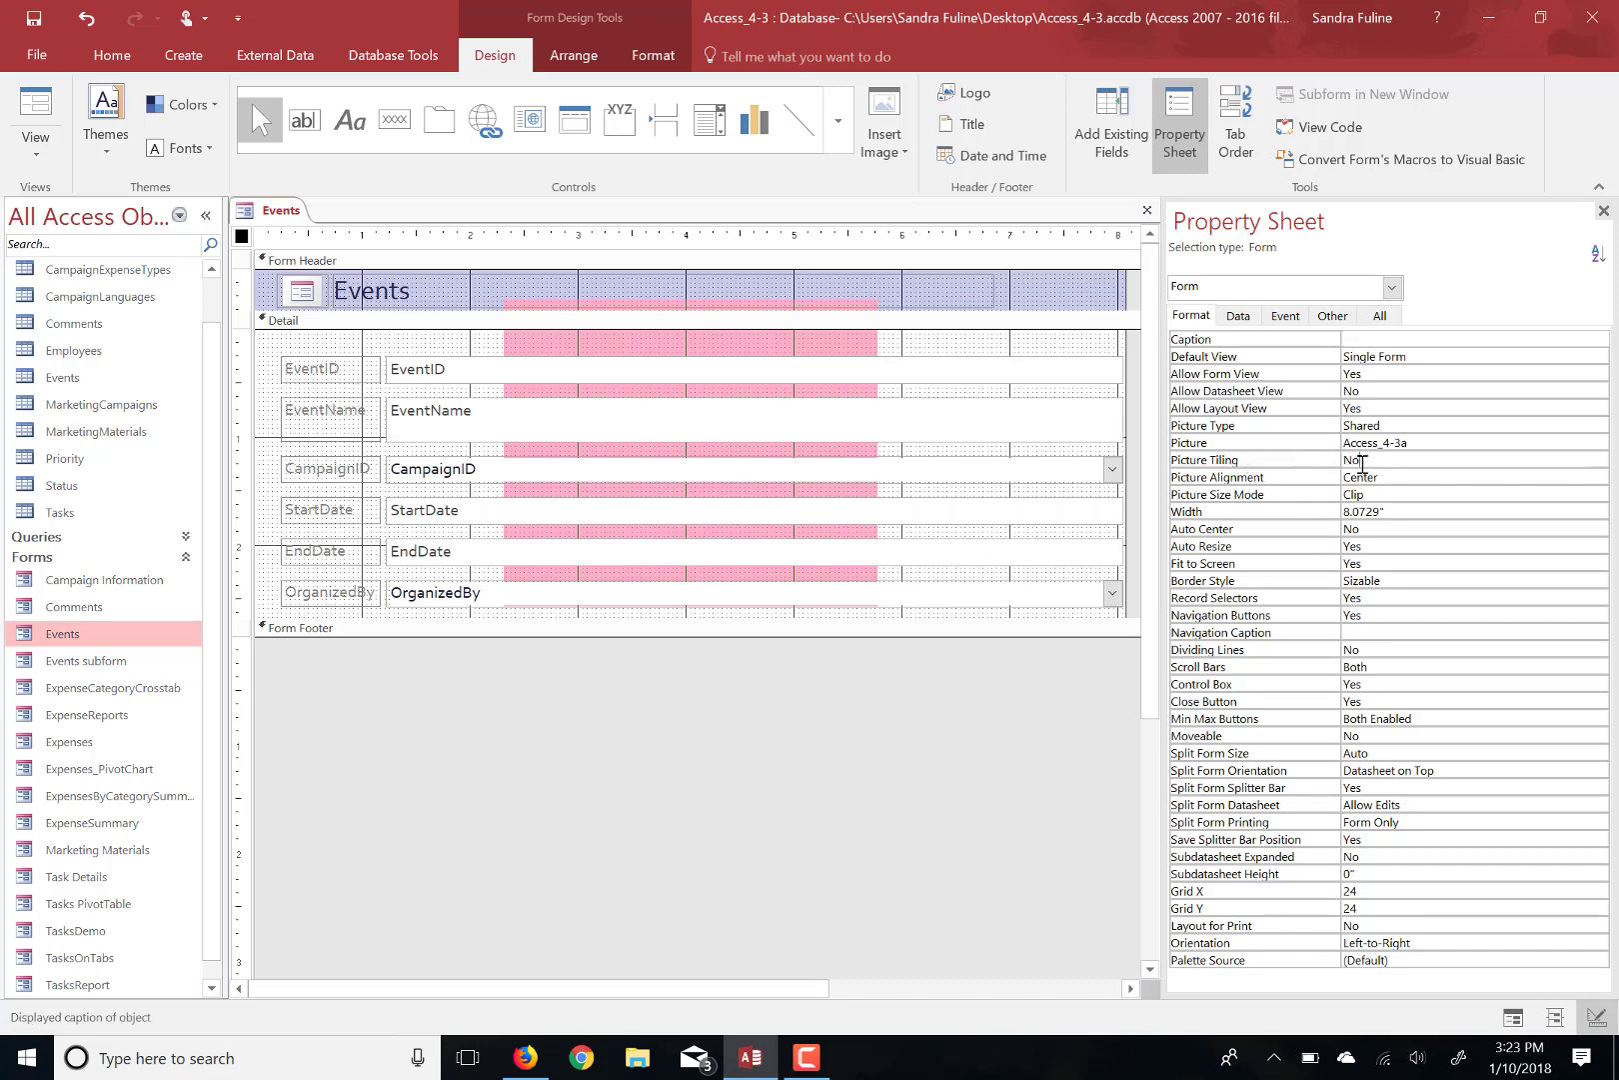
pyautogui.click(1599, 460)
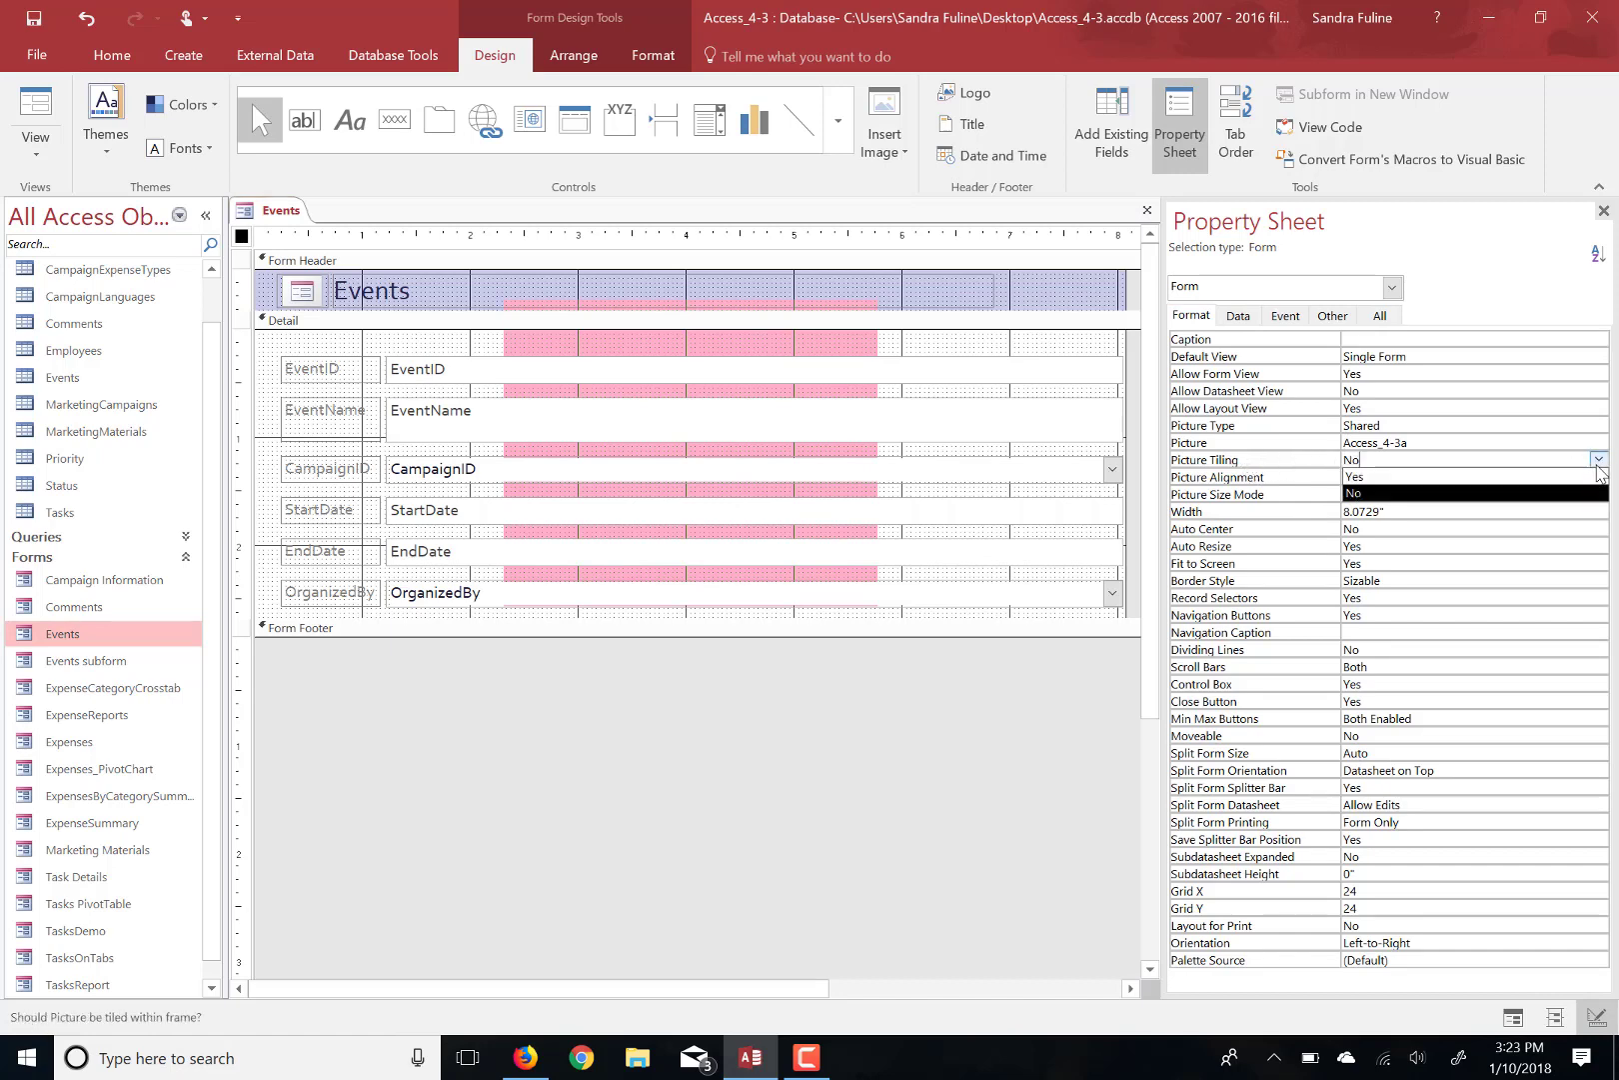
pyautogui.click(1512, 478)
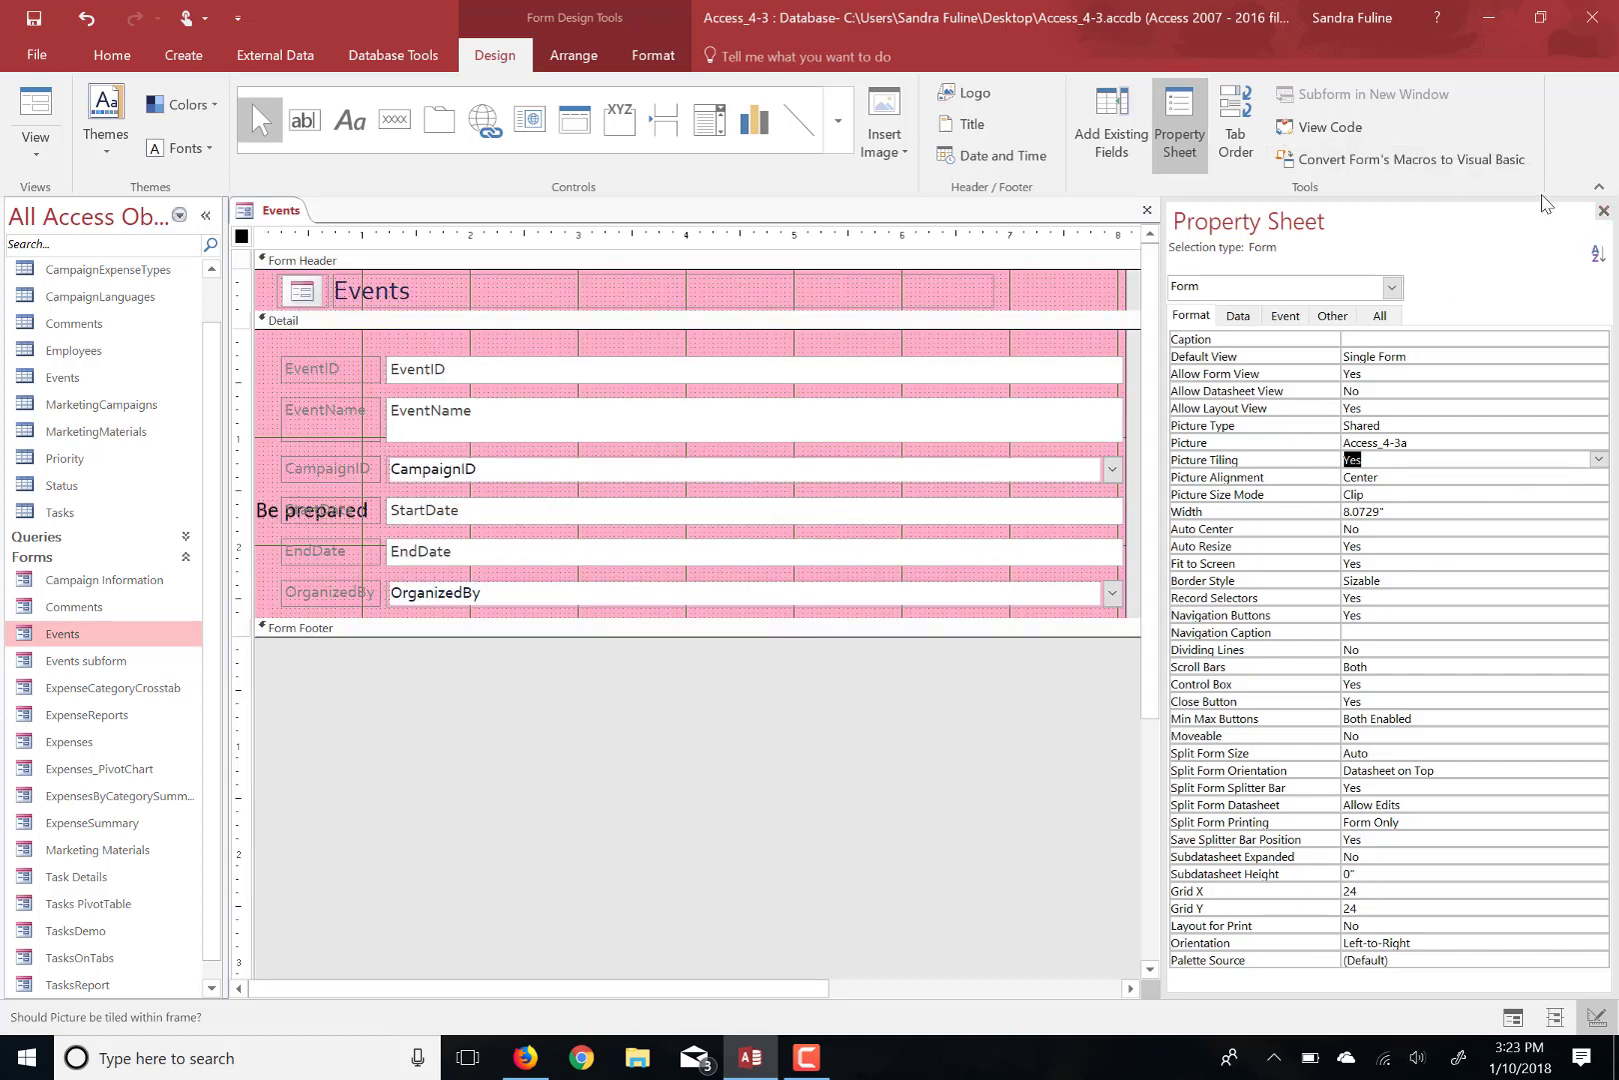
# Step: Display the Events form in Form View to check the tiled background, and close the form
pyautogui.click(1603, 211)
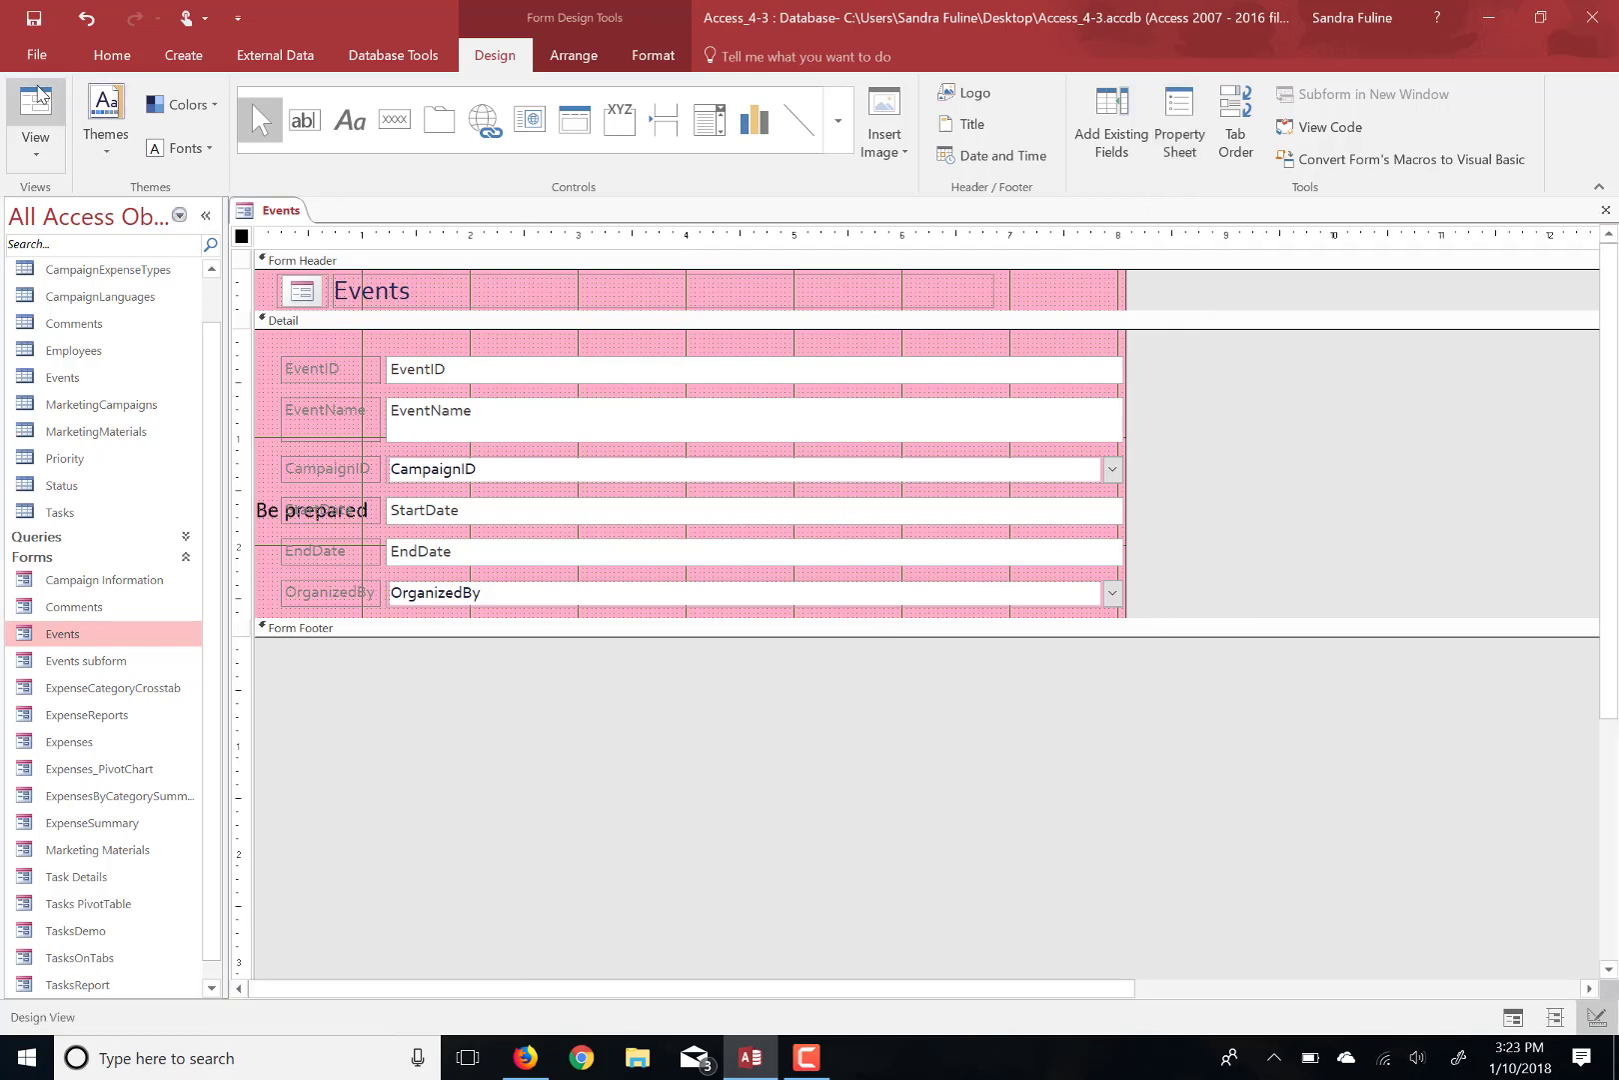
pyautogui.click(37, 95)
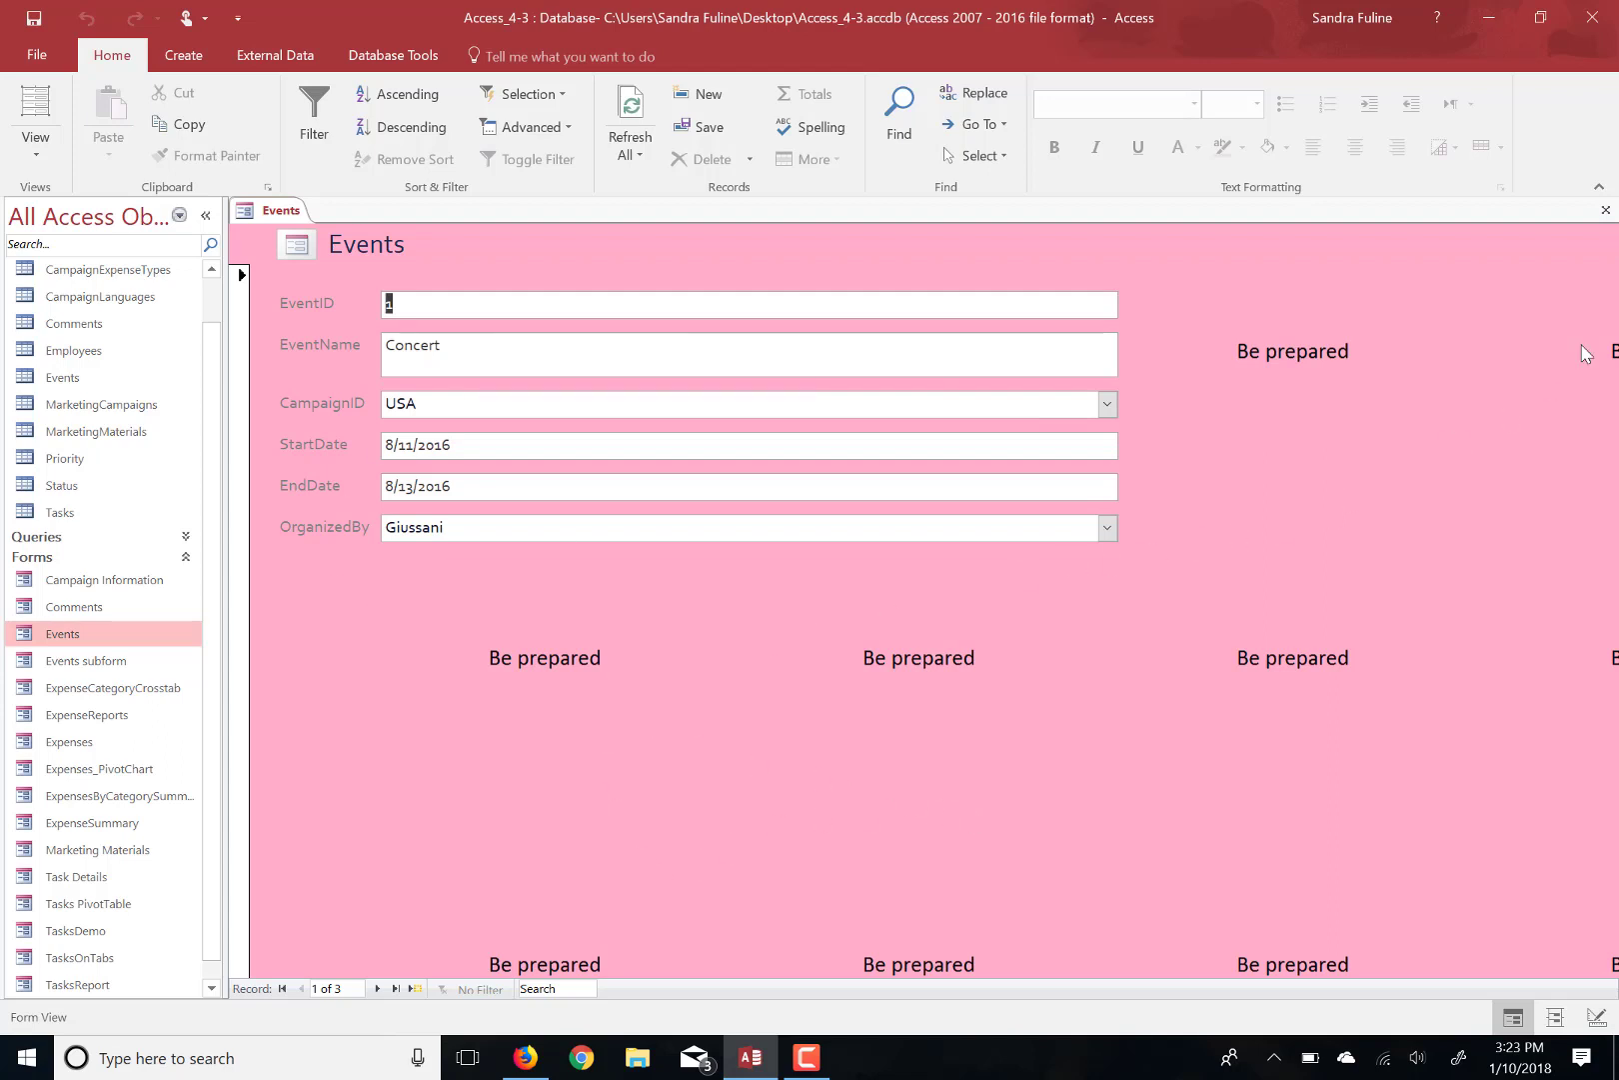
pyautogui.click(1605, 212)
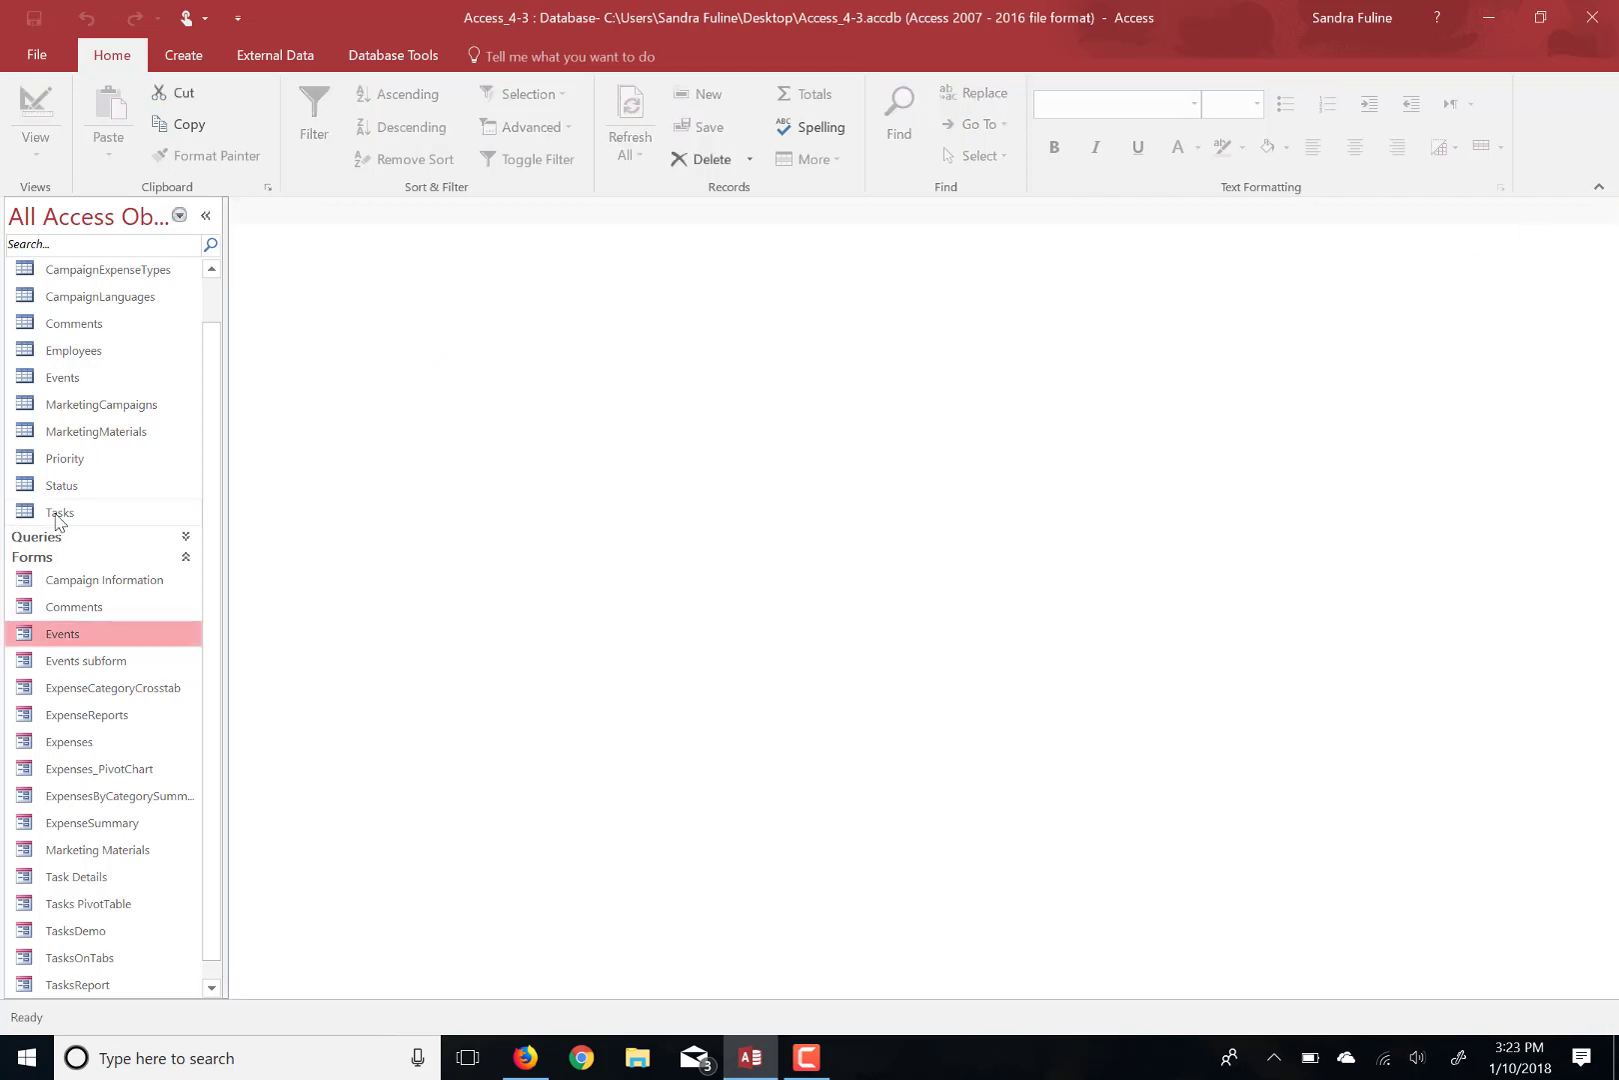
# Step: Open the Campaign Information form in Design View and move Country to the start of the Detail section's tab order
pyautogui.rightClick(66, 584)
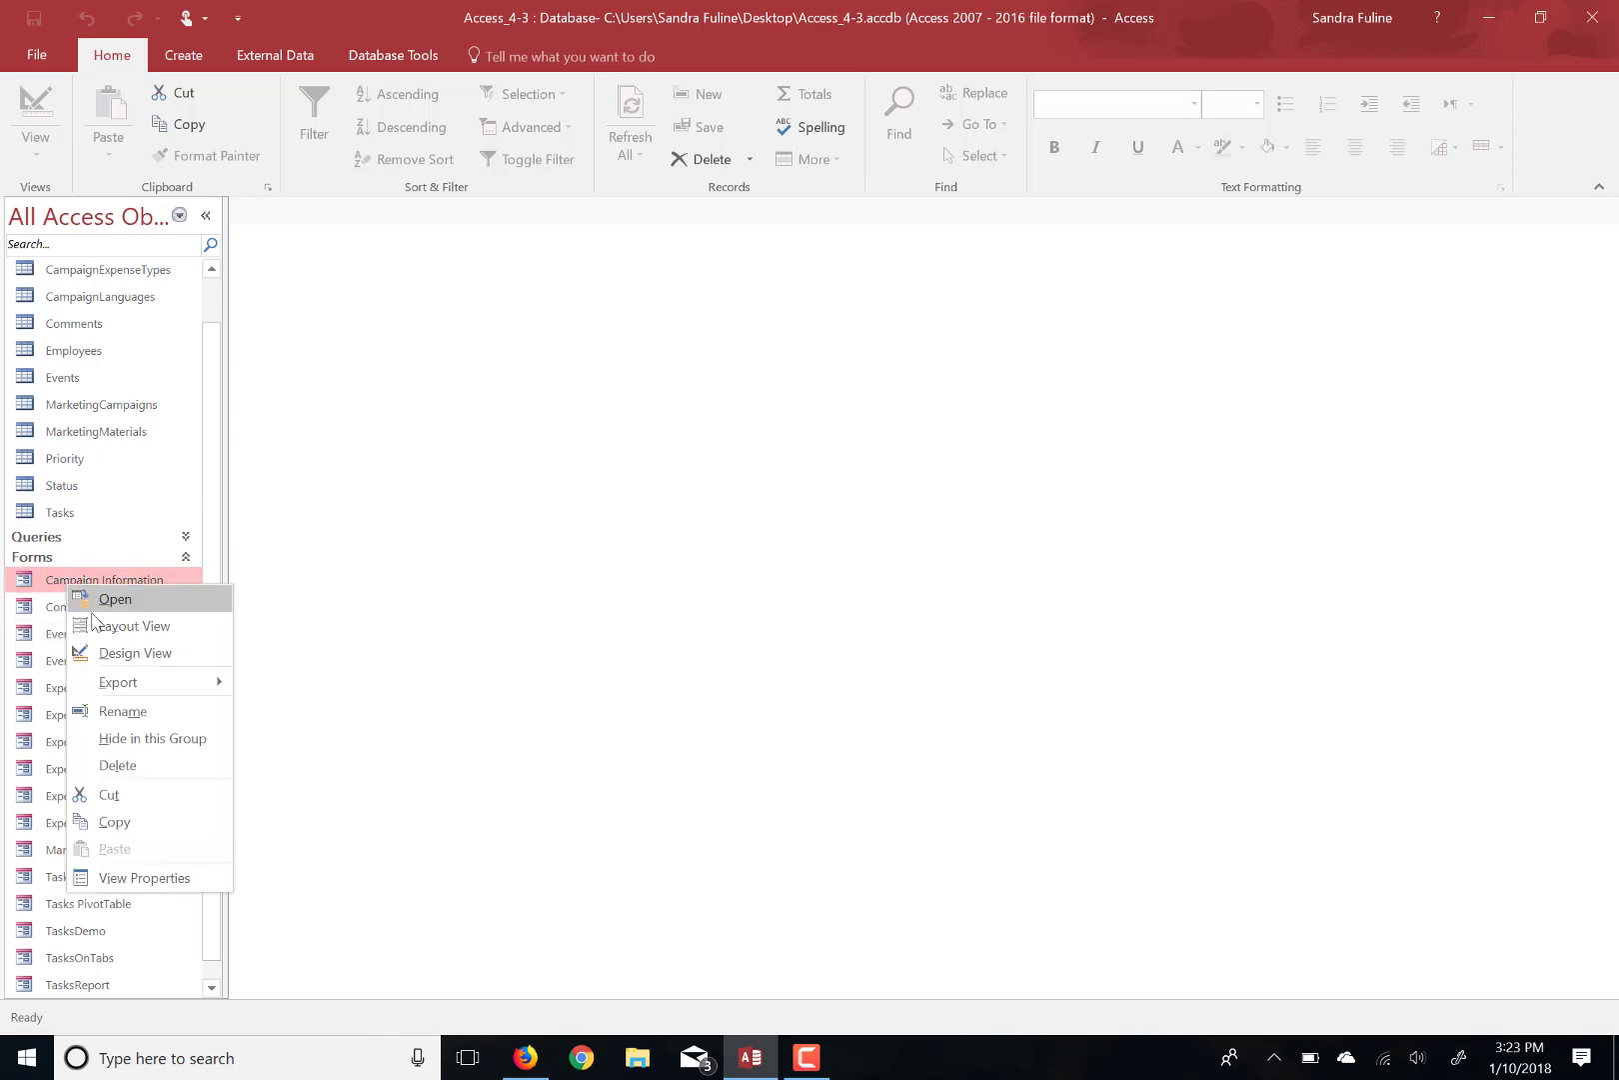
pyautogui.click(108, 653)
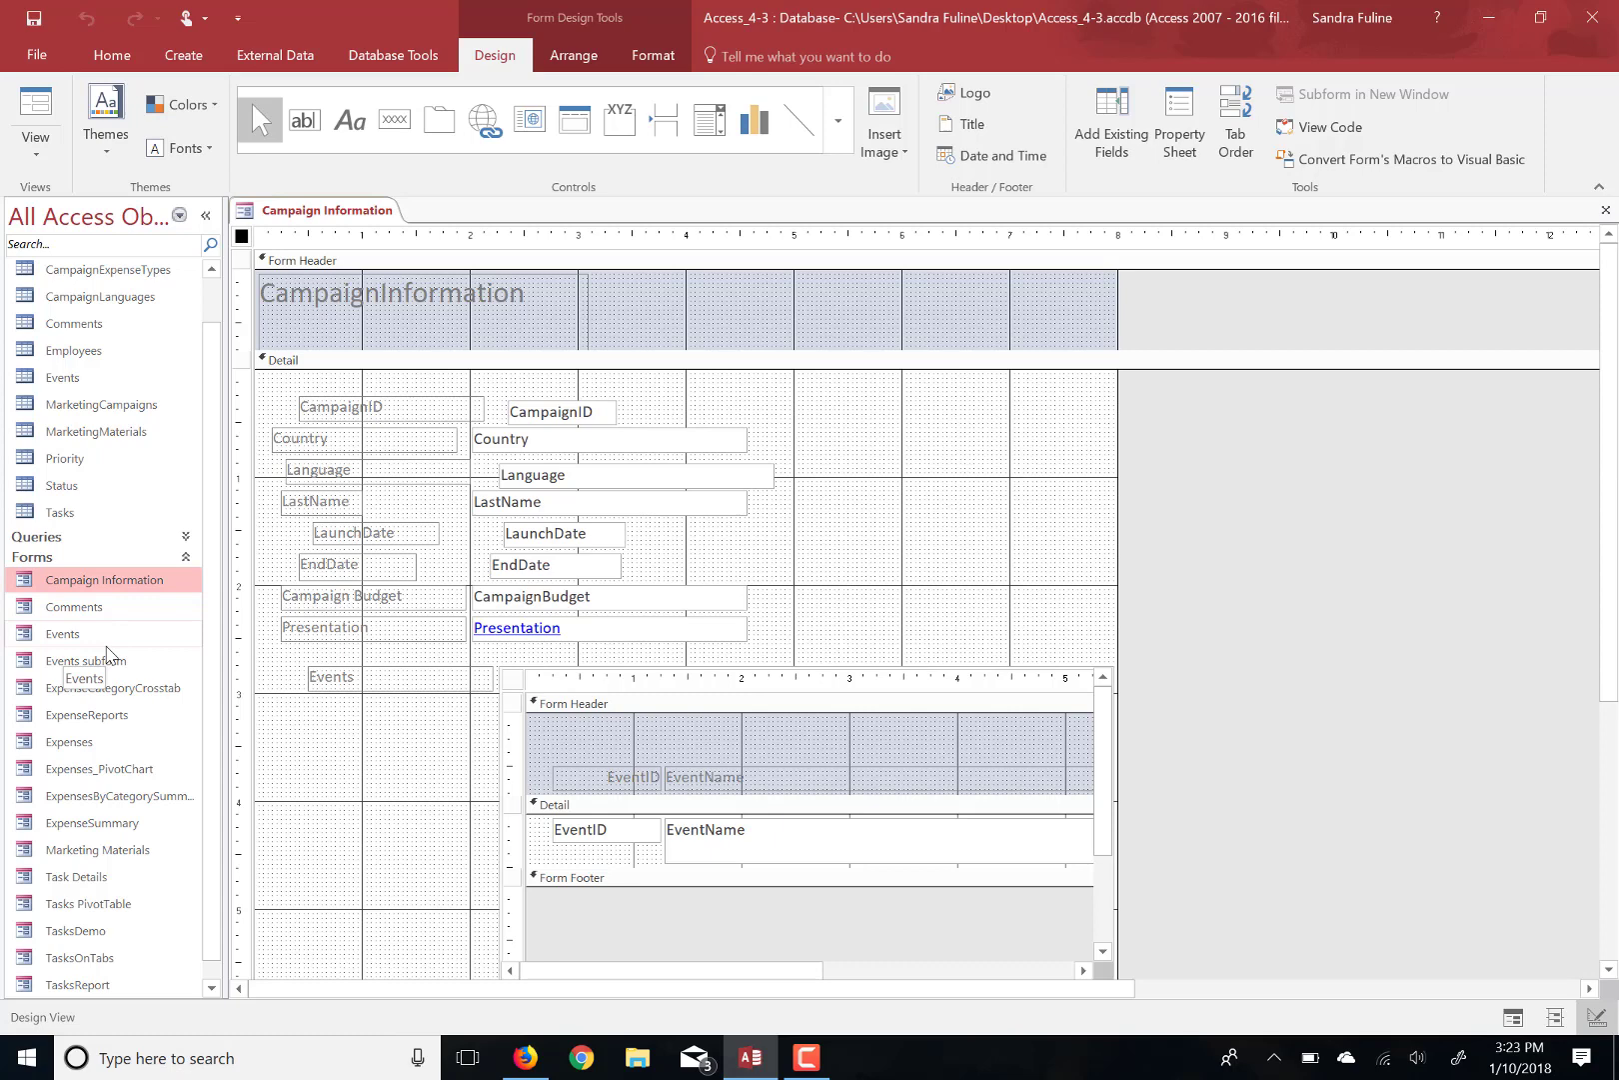
pyautogui.click(1250, 122)
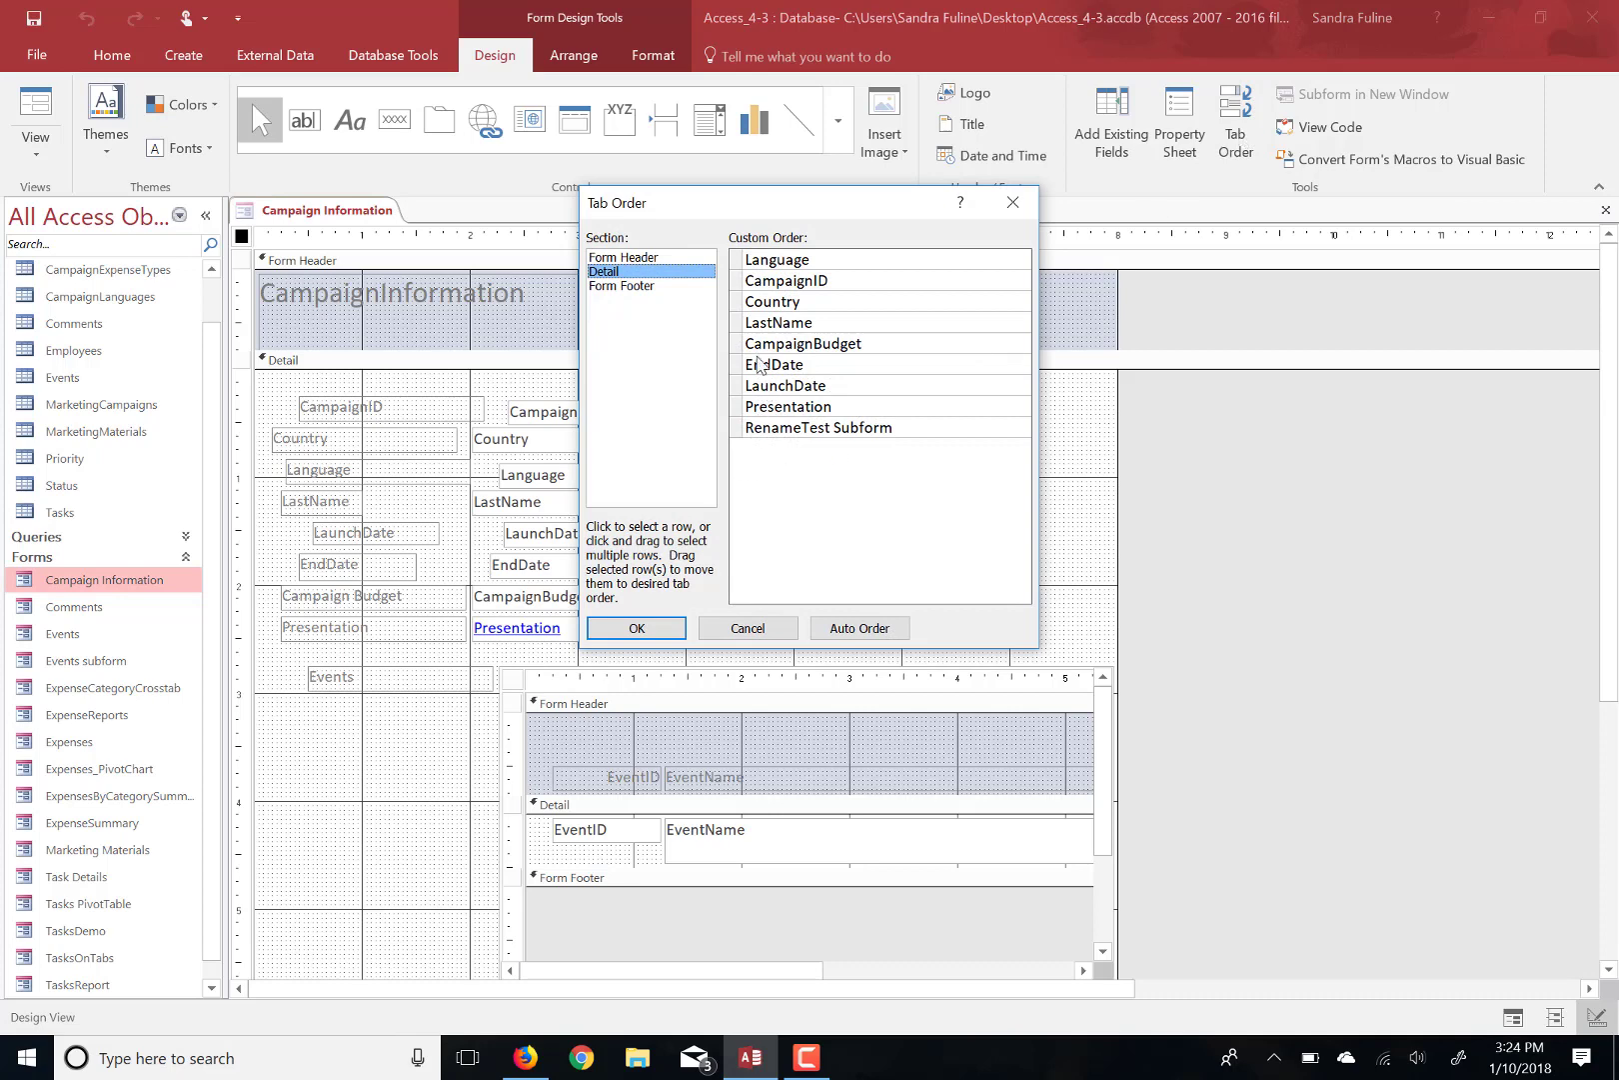
pyautogui.click(732, 301)
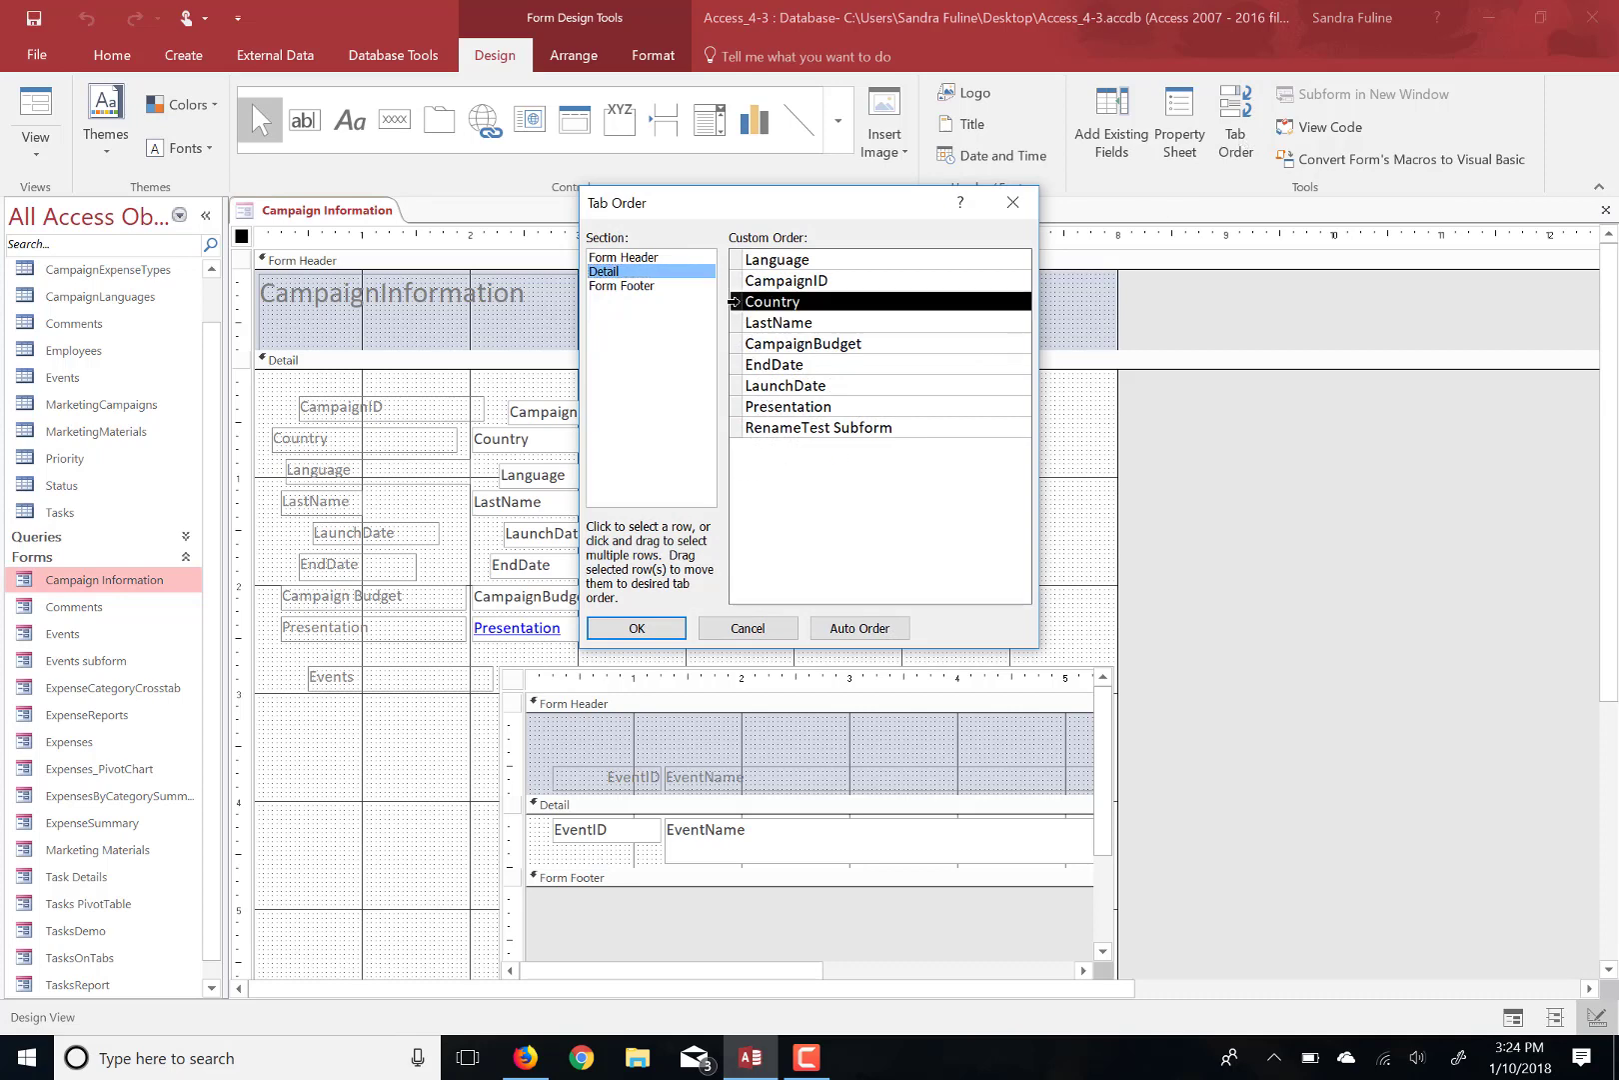
pyautogui.moveTo(735, 301); pyautogui.dragTo(738, 265)
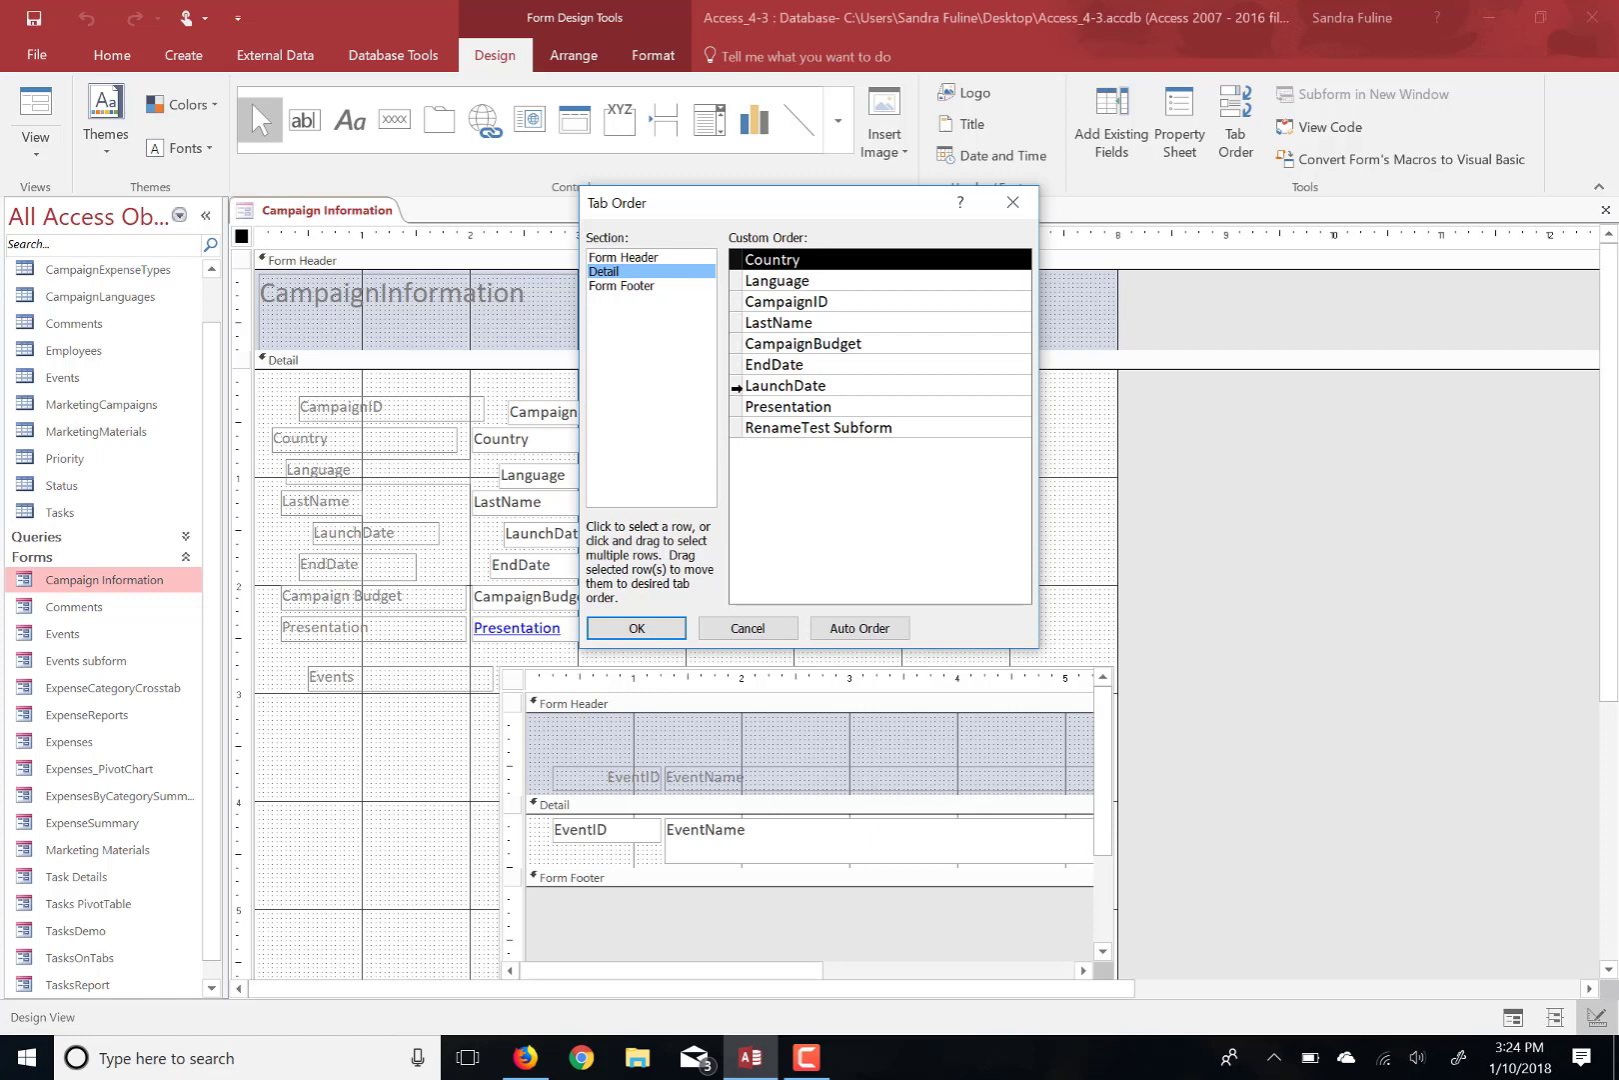
# Step: Place LaunchDate, EndDate and CampaignBudget, in that order, directly after Language in the custom tab order and accept the order
pyautogui.click(737, 387)
pyautogui.moveTo(751, 343); pyautogui.dragTo(740, 310)
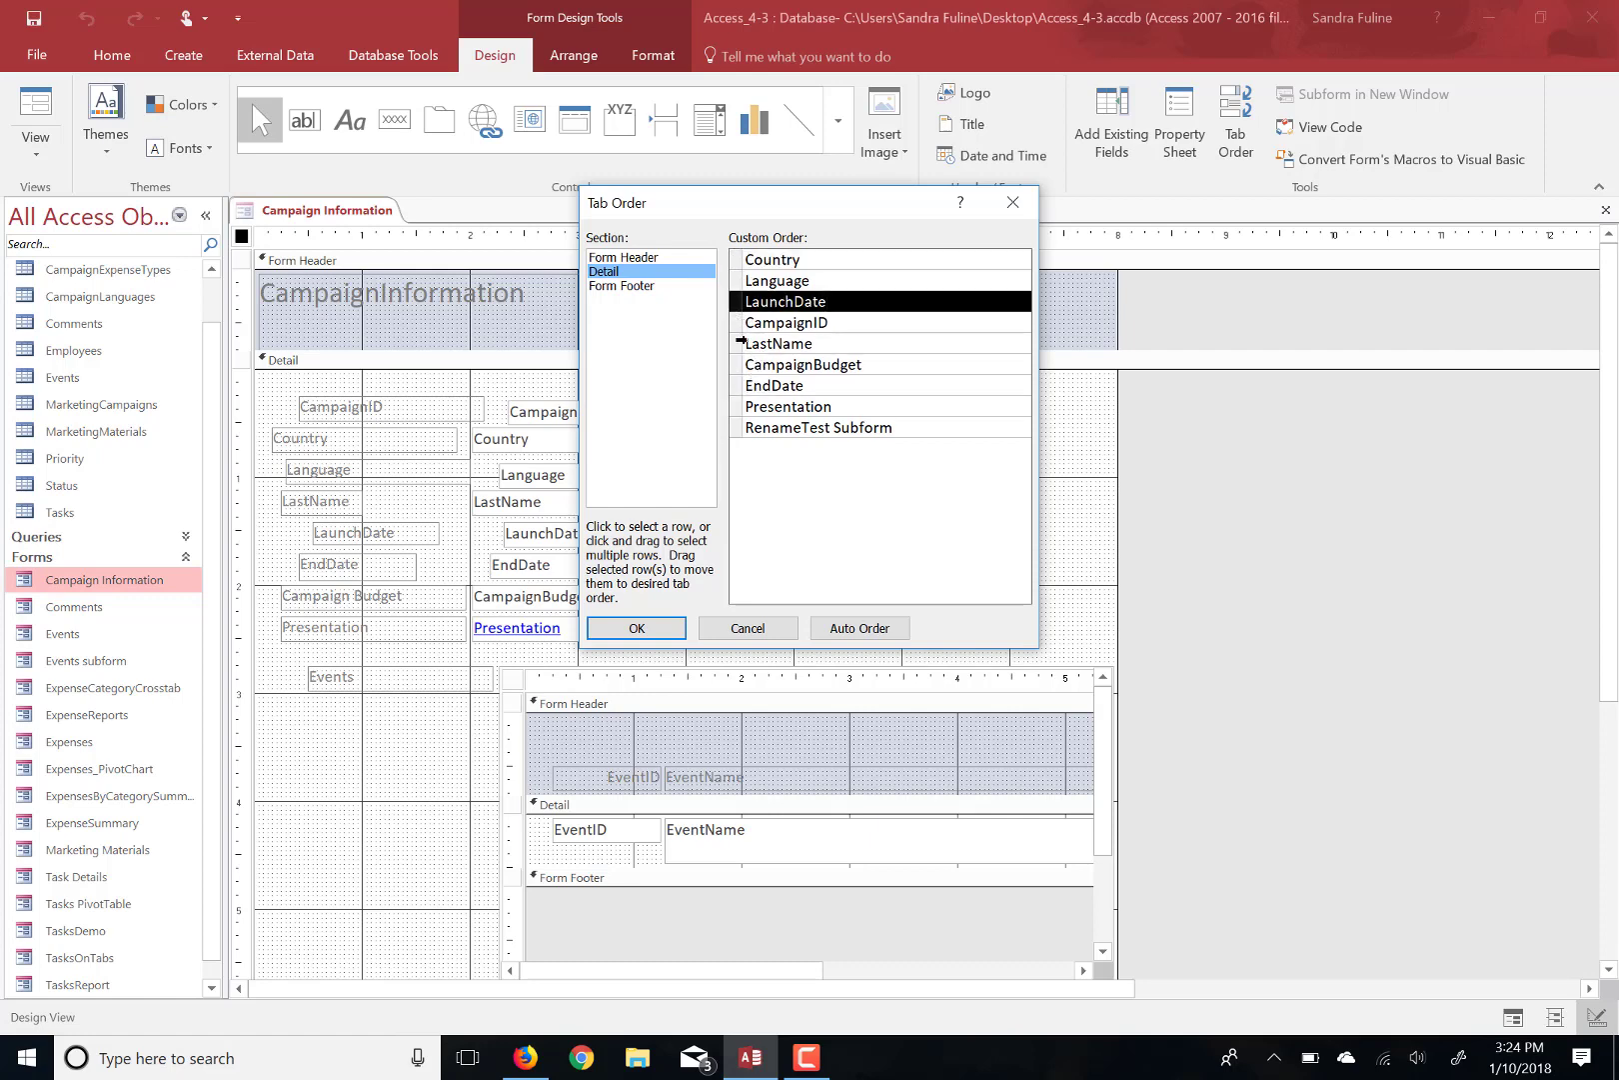
pyautogui.click(735, 386)
pyautogui.moveTo(736, 391); pyautogui.dragTo(738, 334)
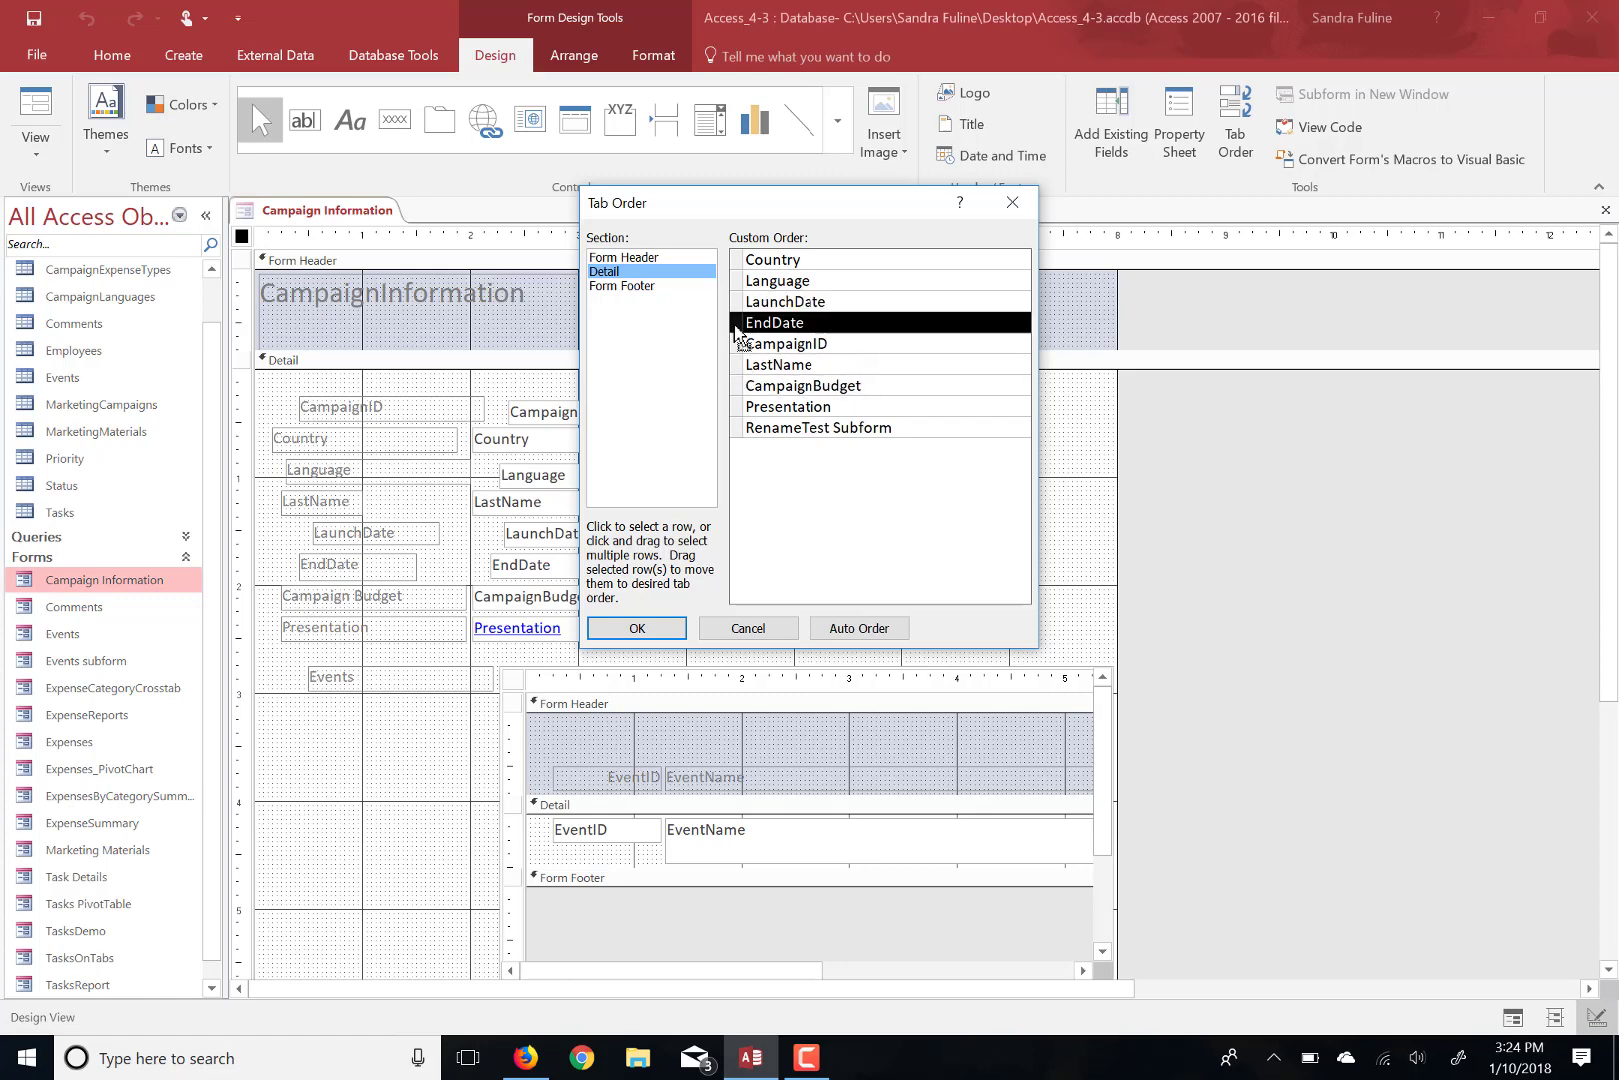
pyautogui.click(738, 389)
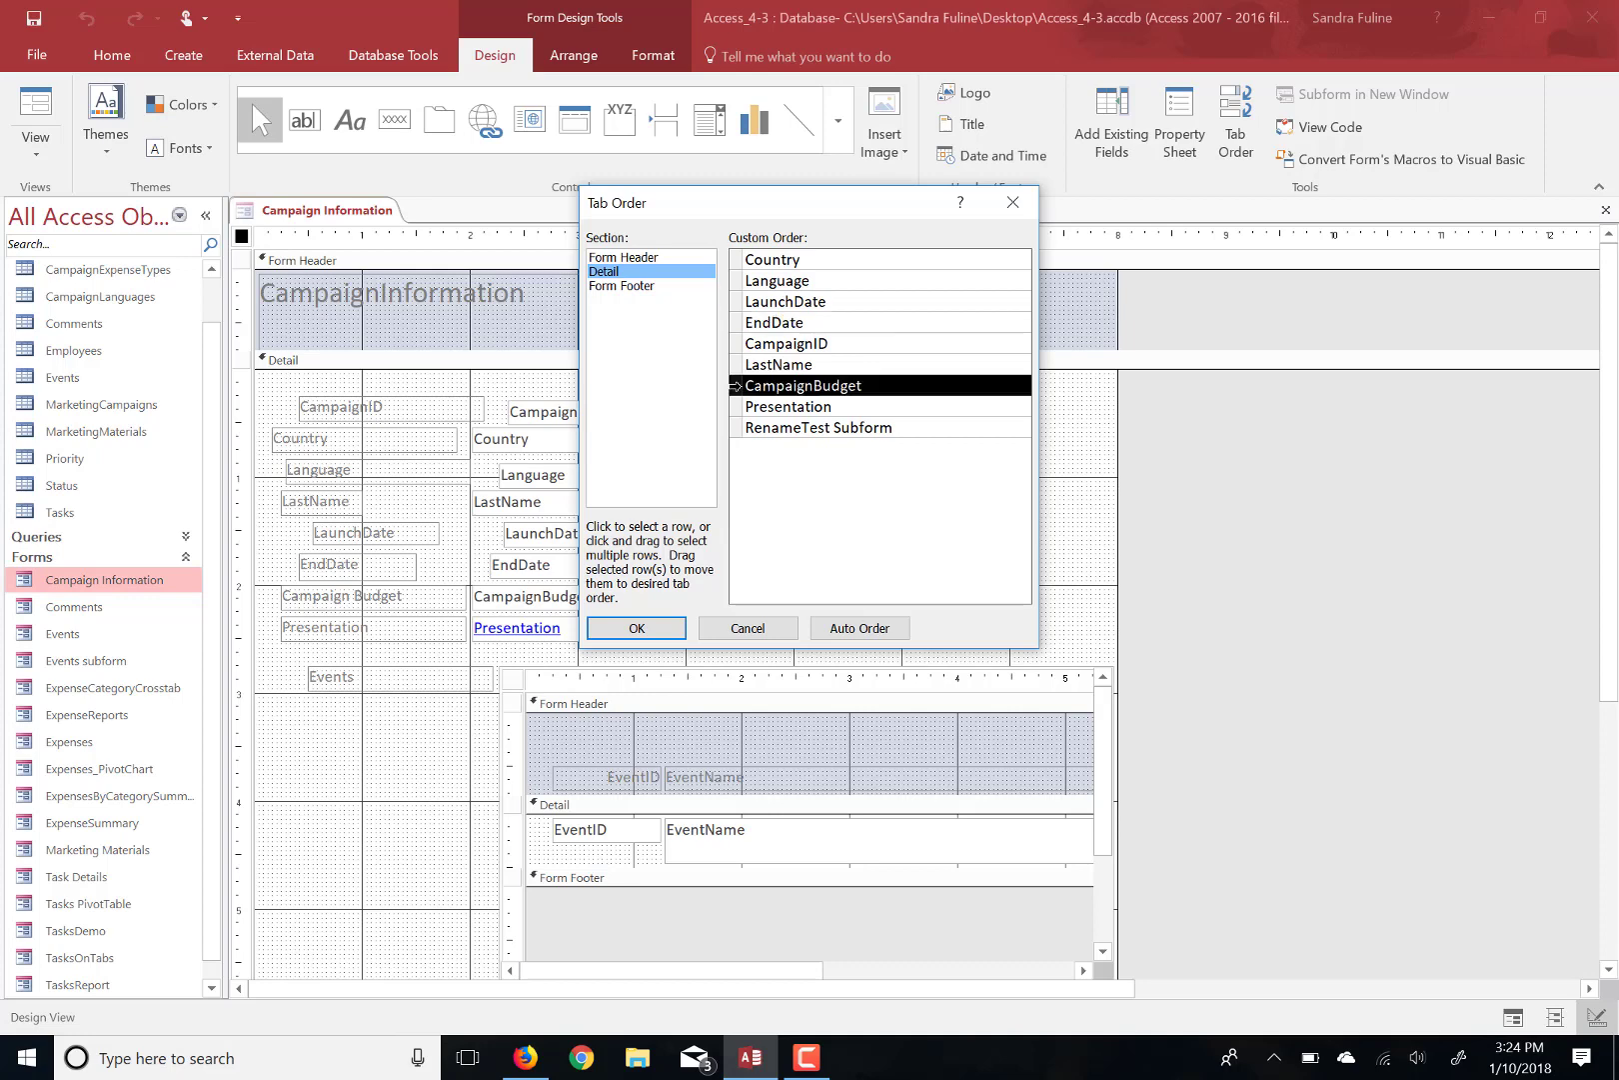
pyautogui.moveTo(737, 395); pyautogui.dragTo(738, 332)
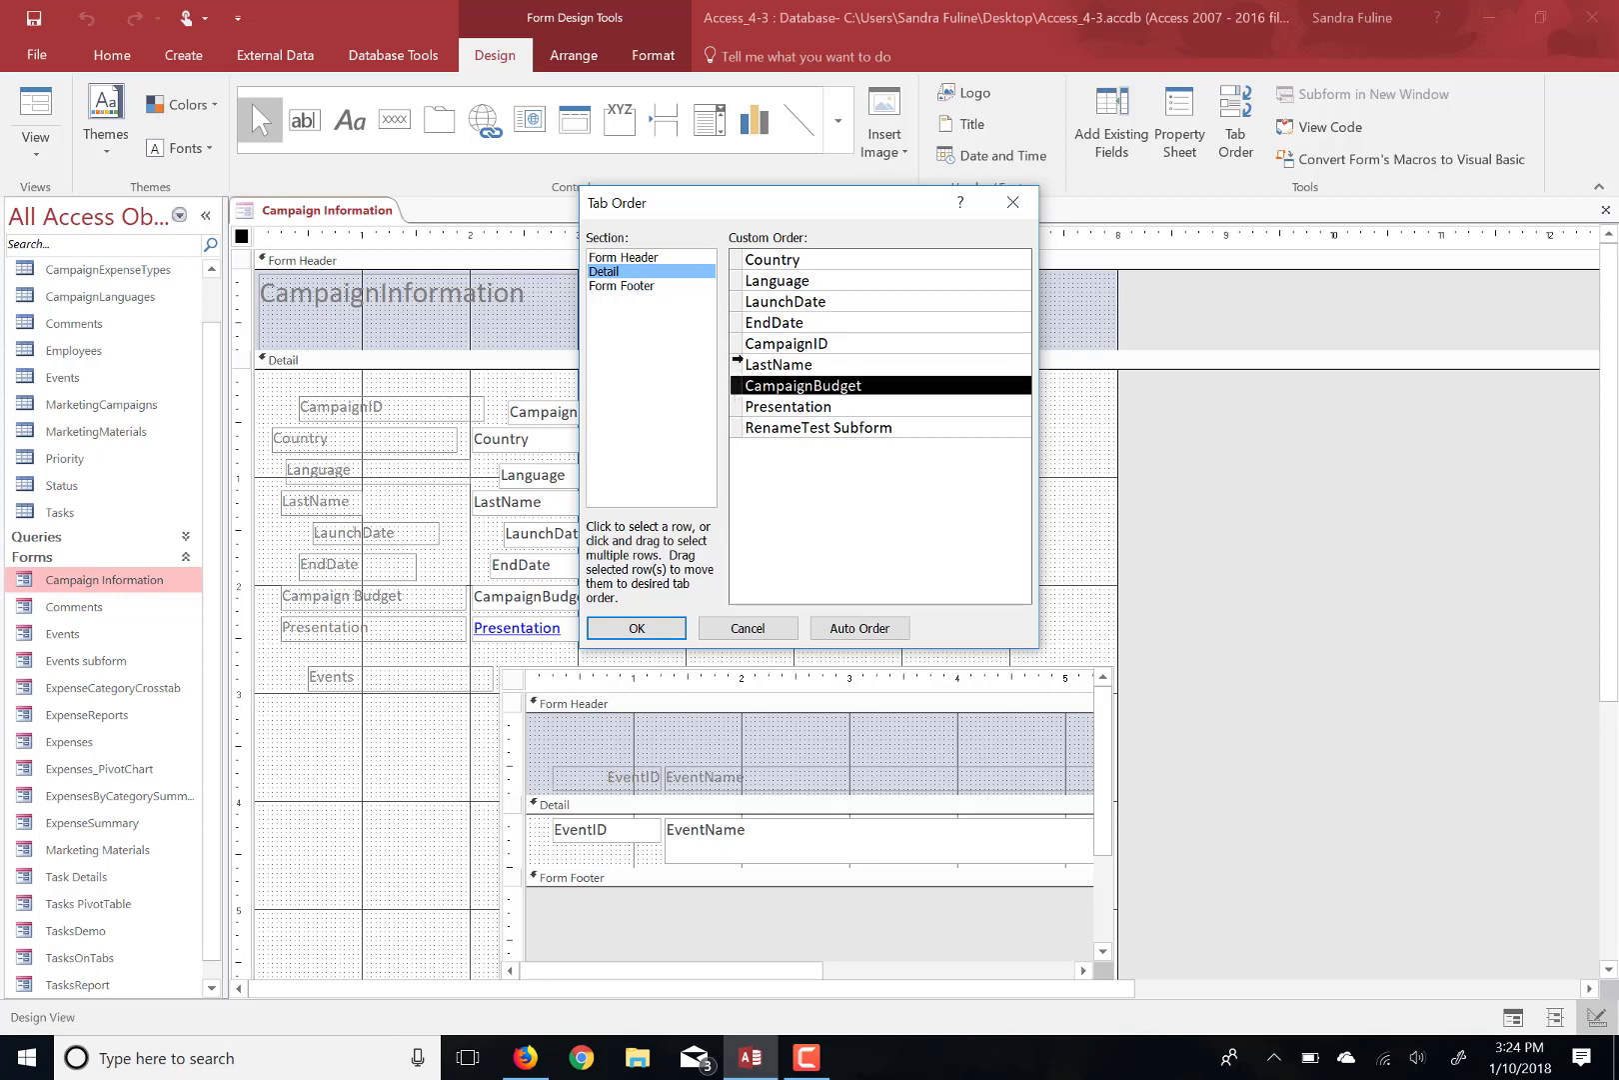
pyautogui.moveTo(737, 392); pyautogui.dragTo(741, 347)
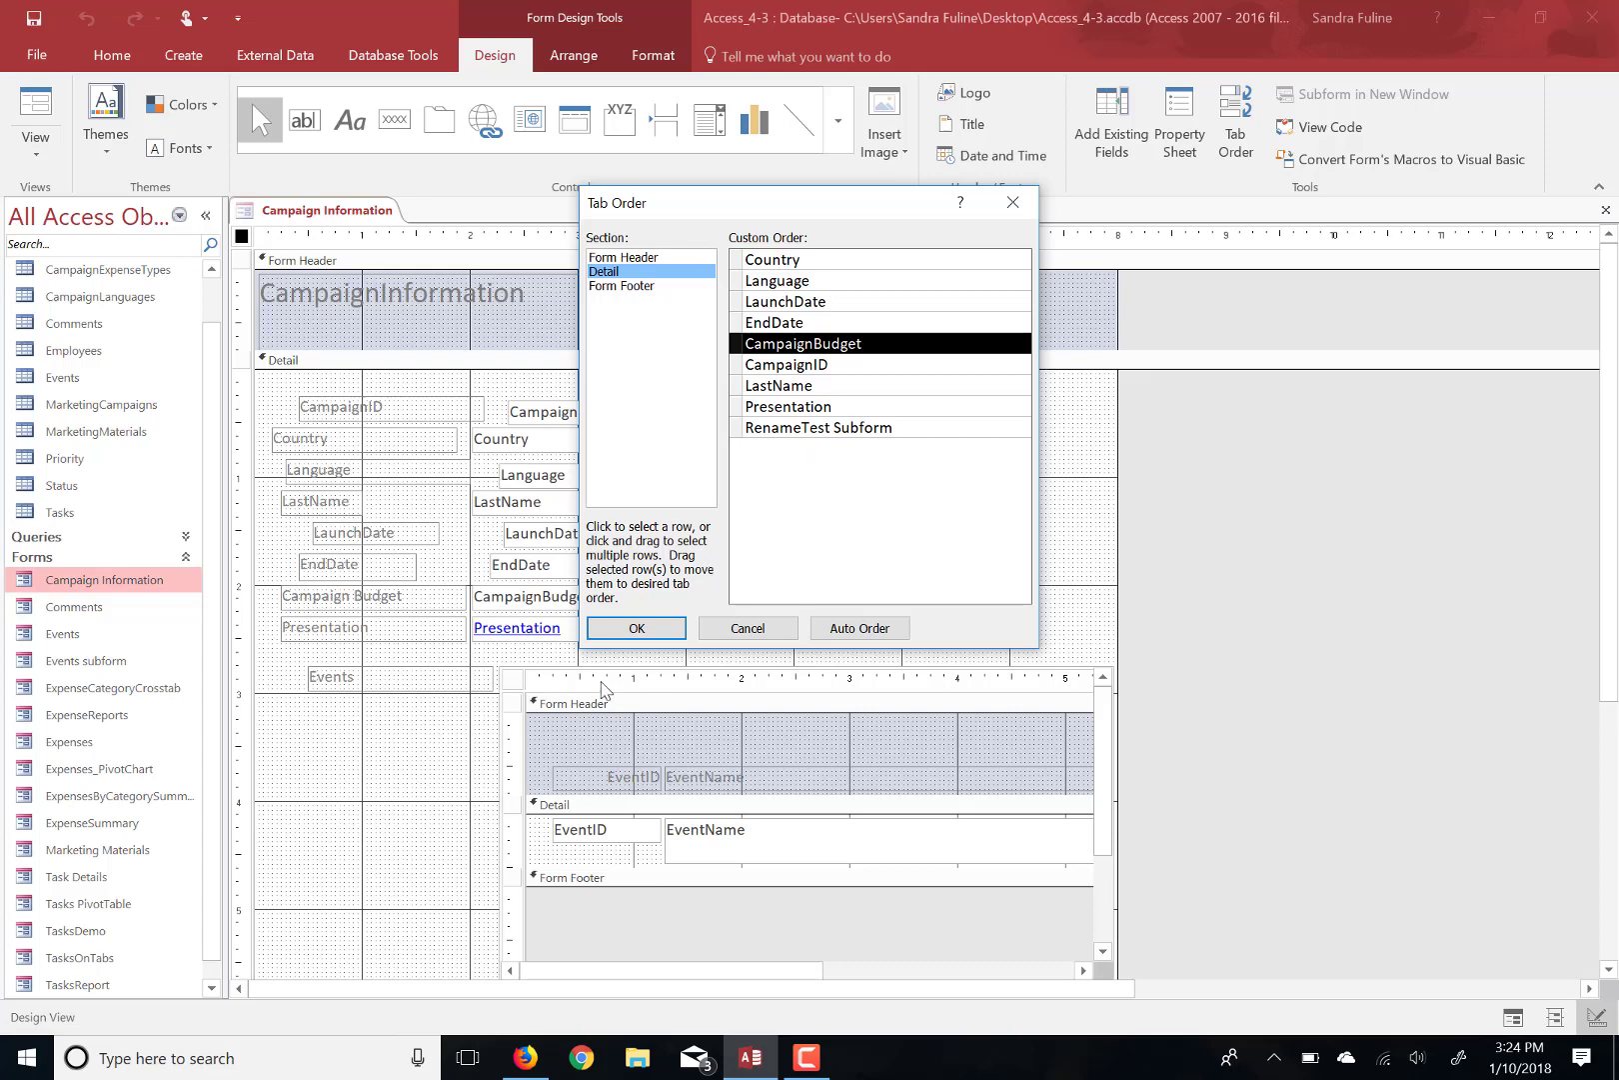
pyautogui.click(632, 627)
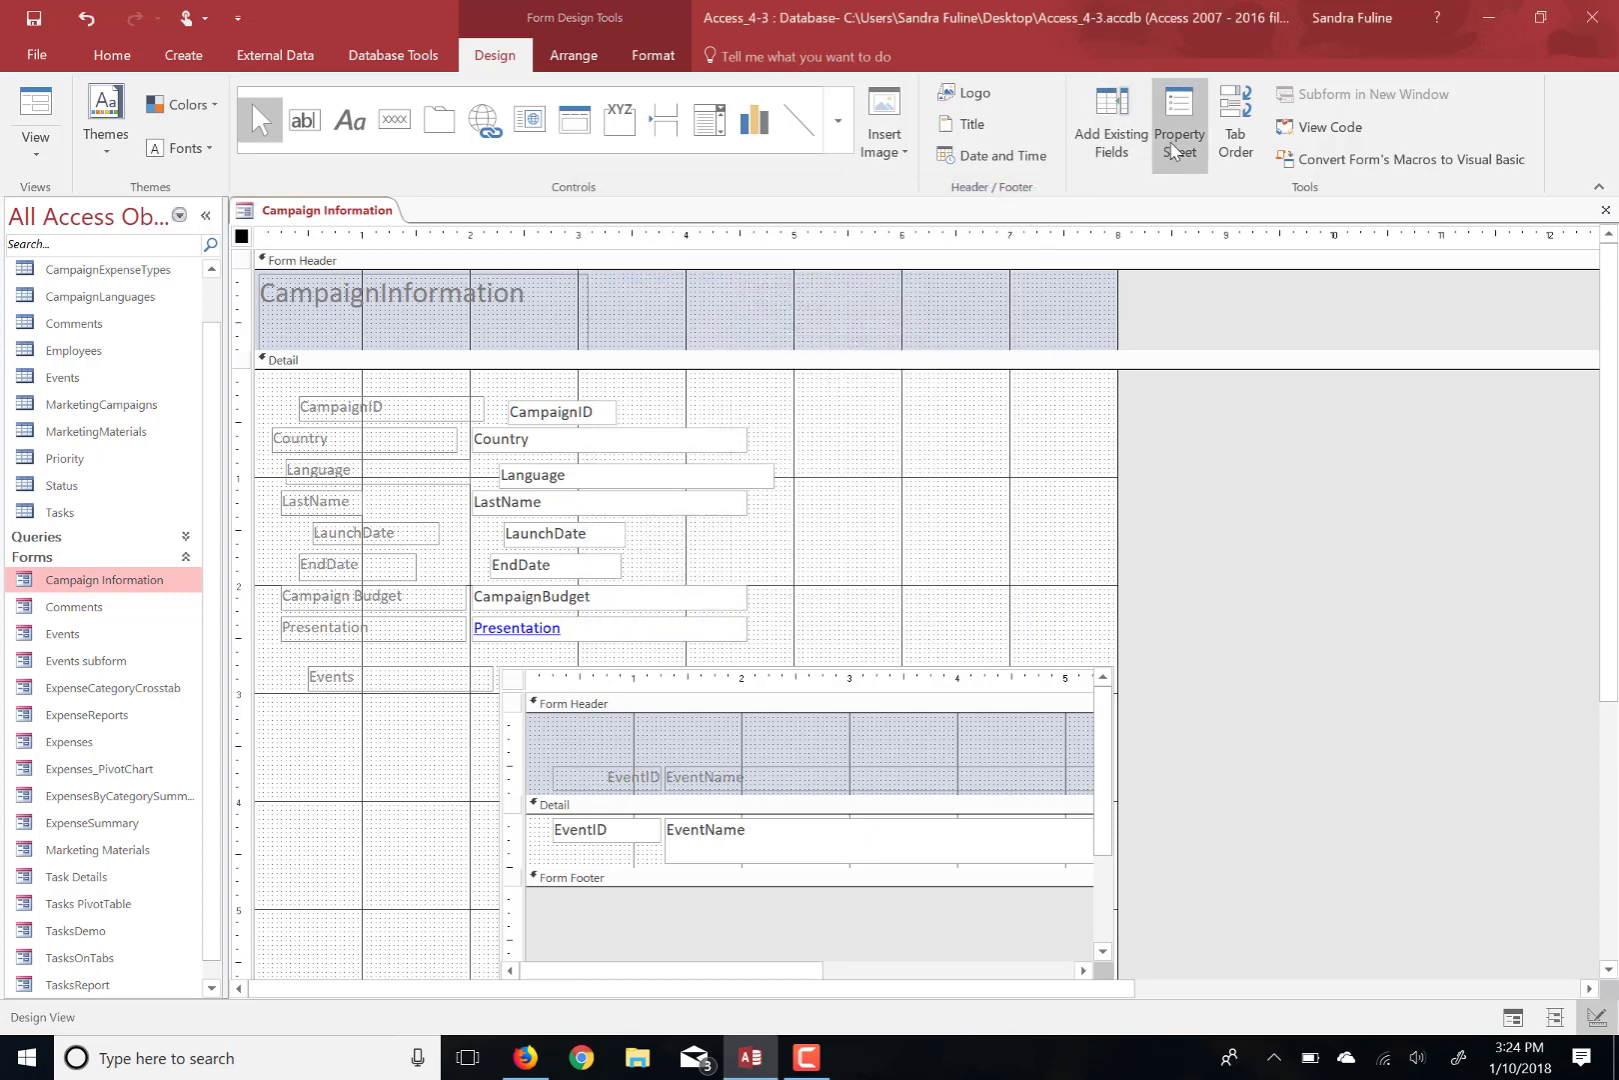
# Step: Display the form's properties and set the CampaignID text box's Tab Stop property to No
pyautogui.click(1177, 145)
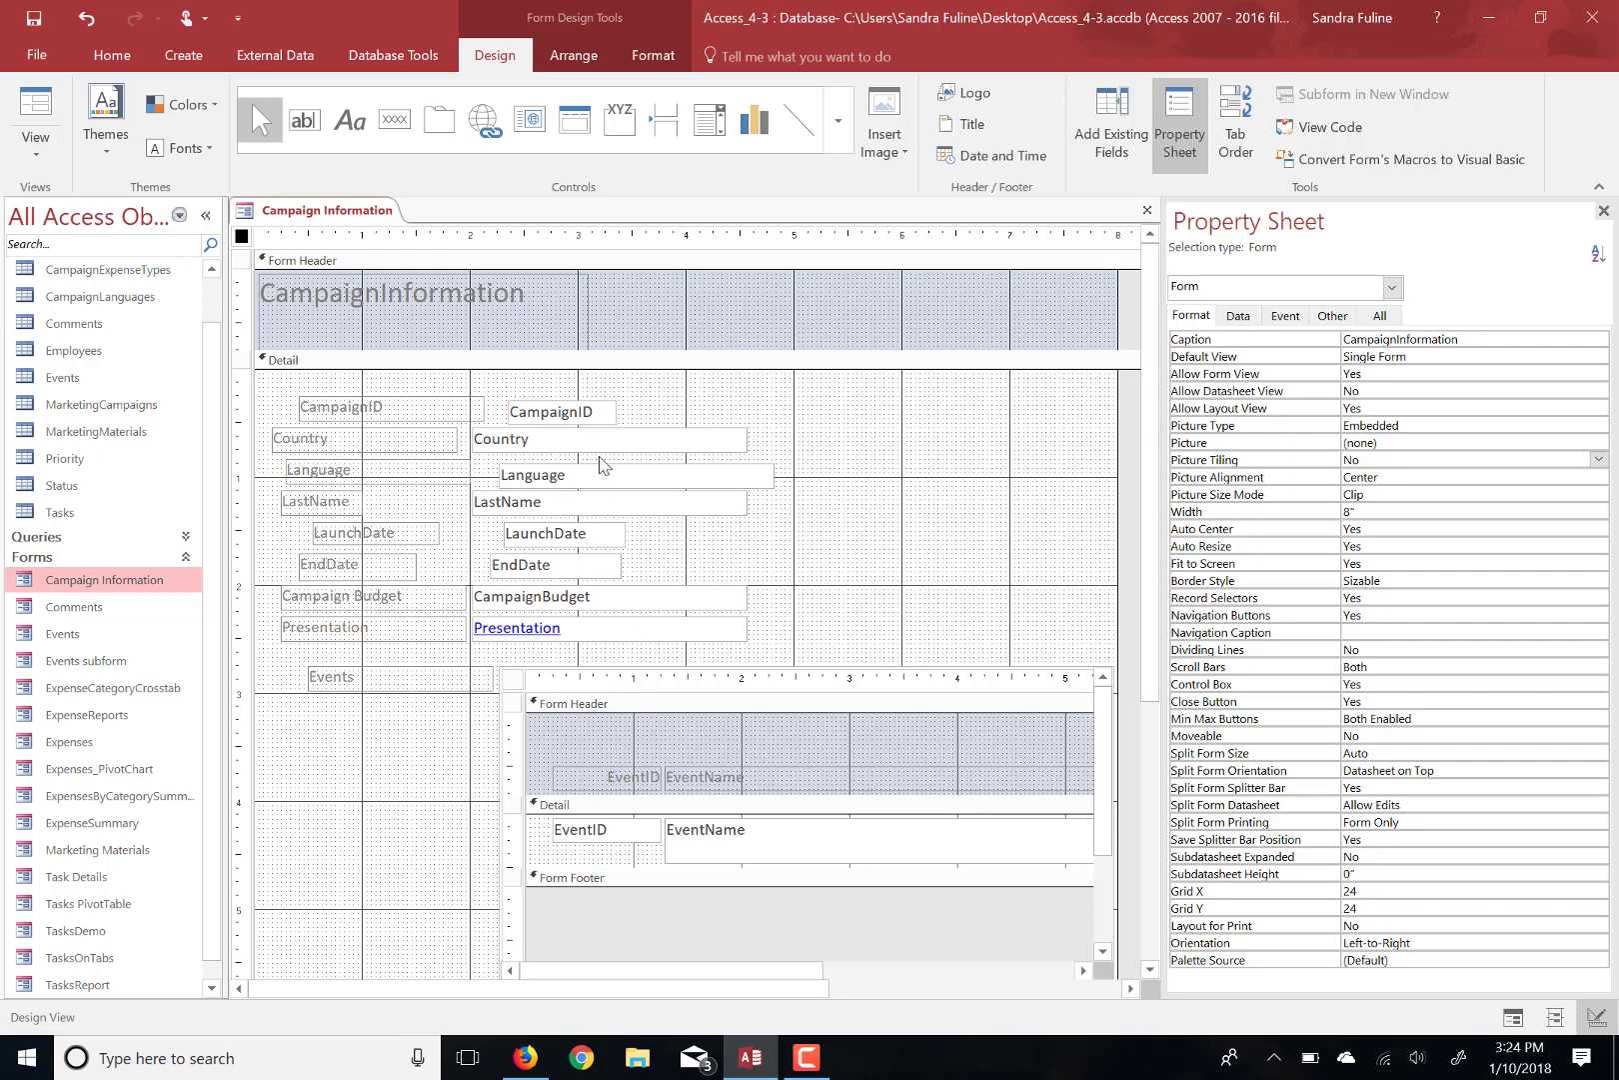
pyautogui.click(576, 422)
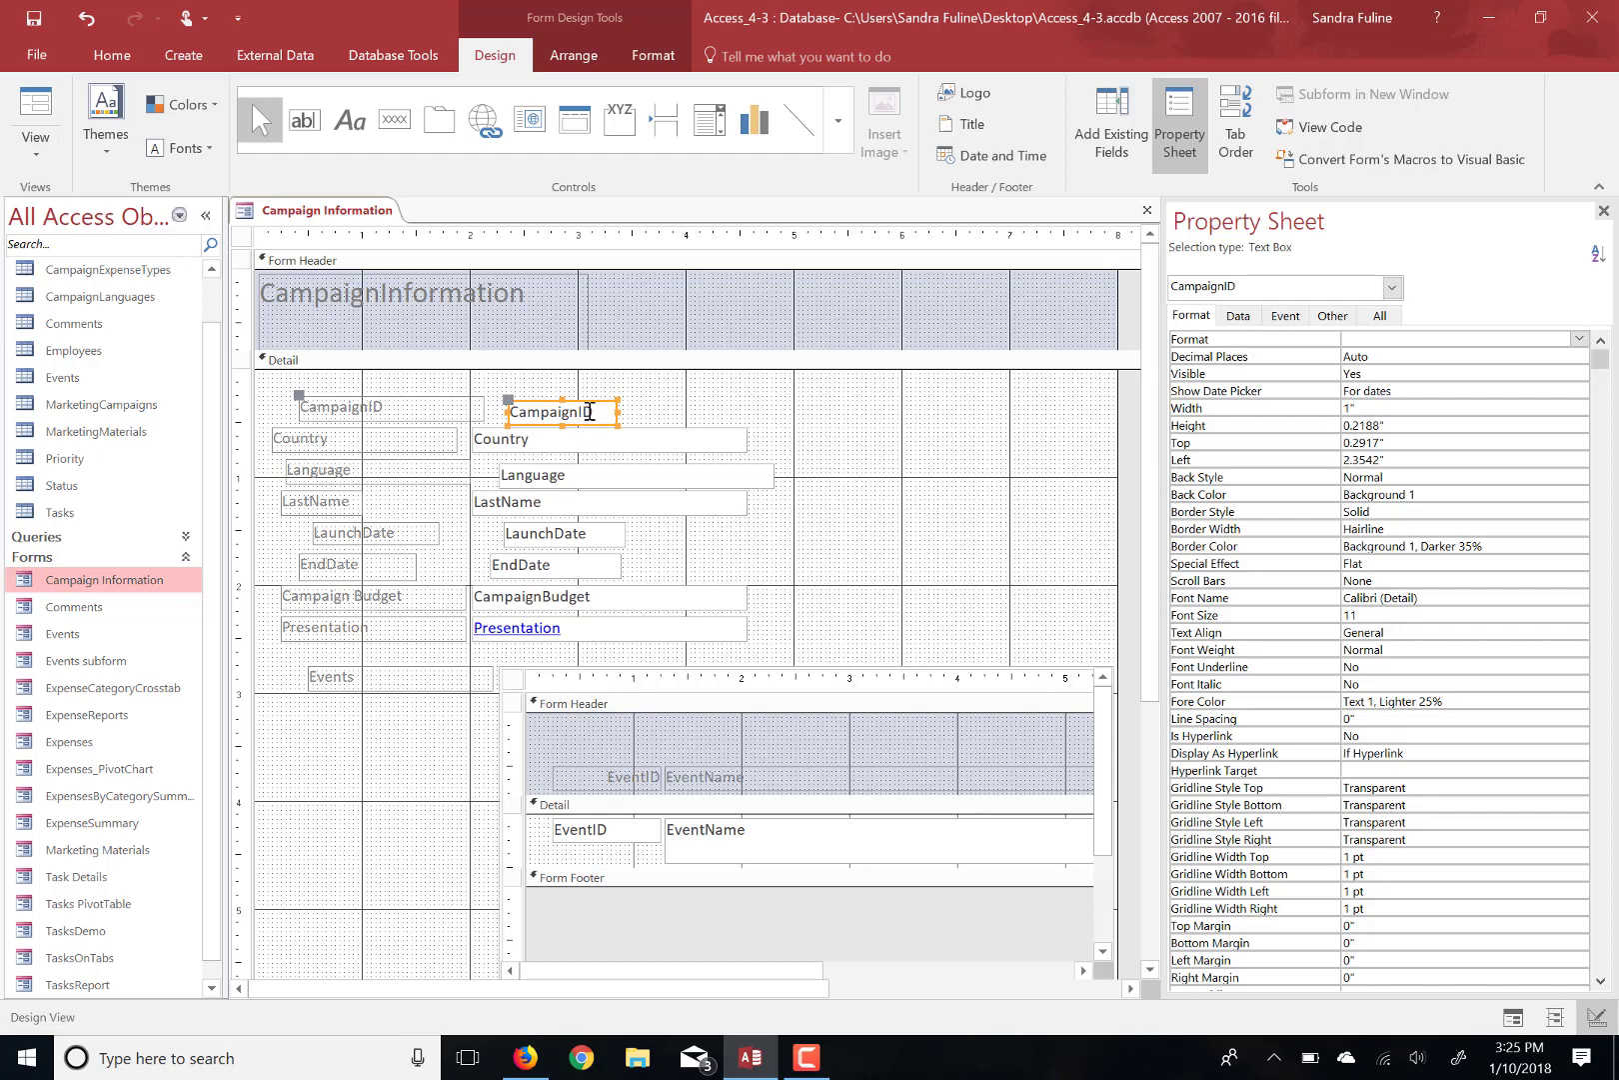
pyautogui.click(1236, 316)
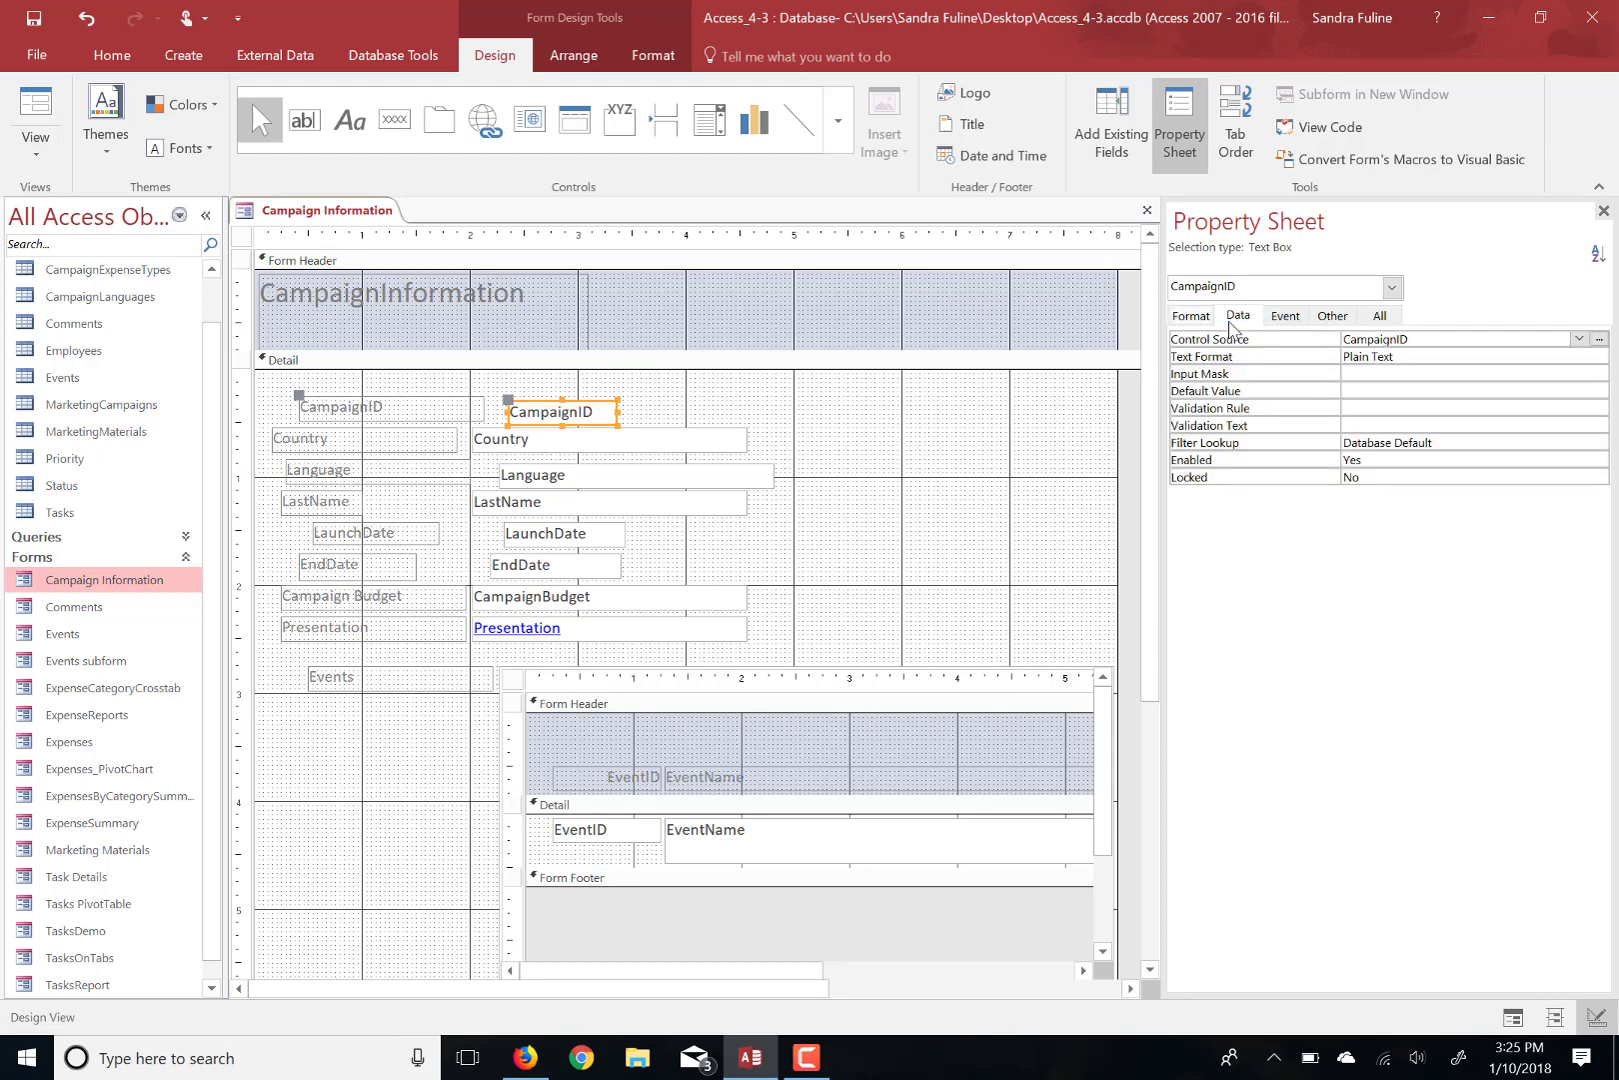
pyautogui.click(1286, 316)
pyautogui.click(1332, 316)
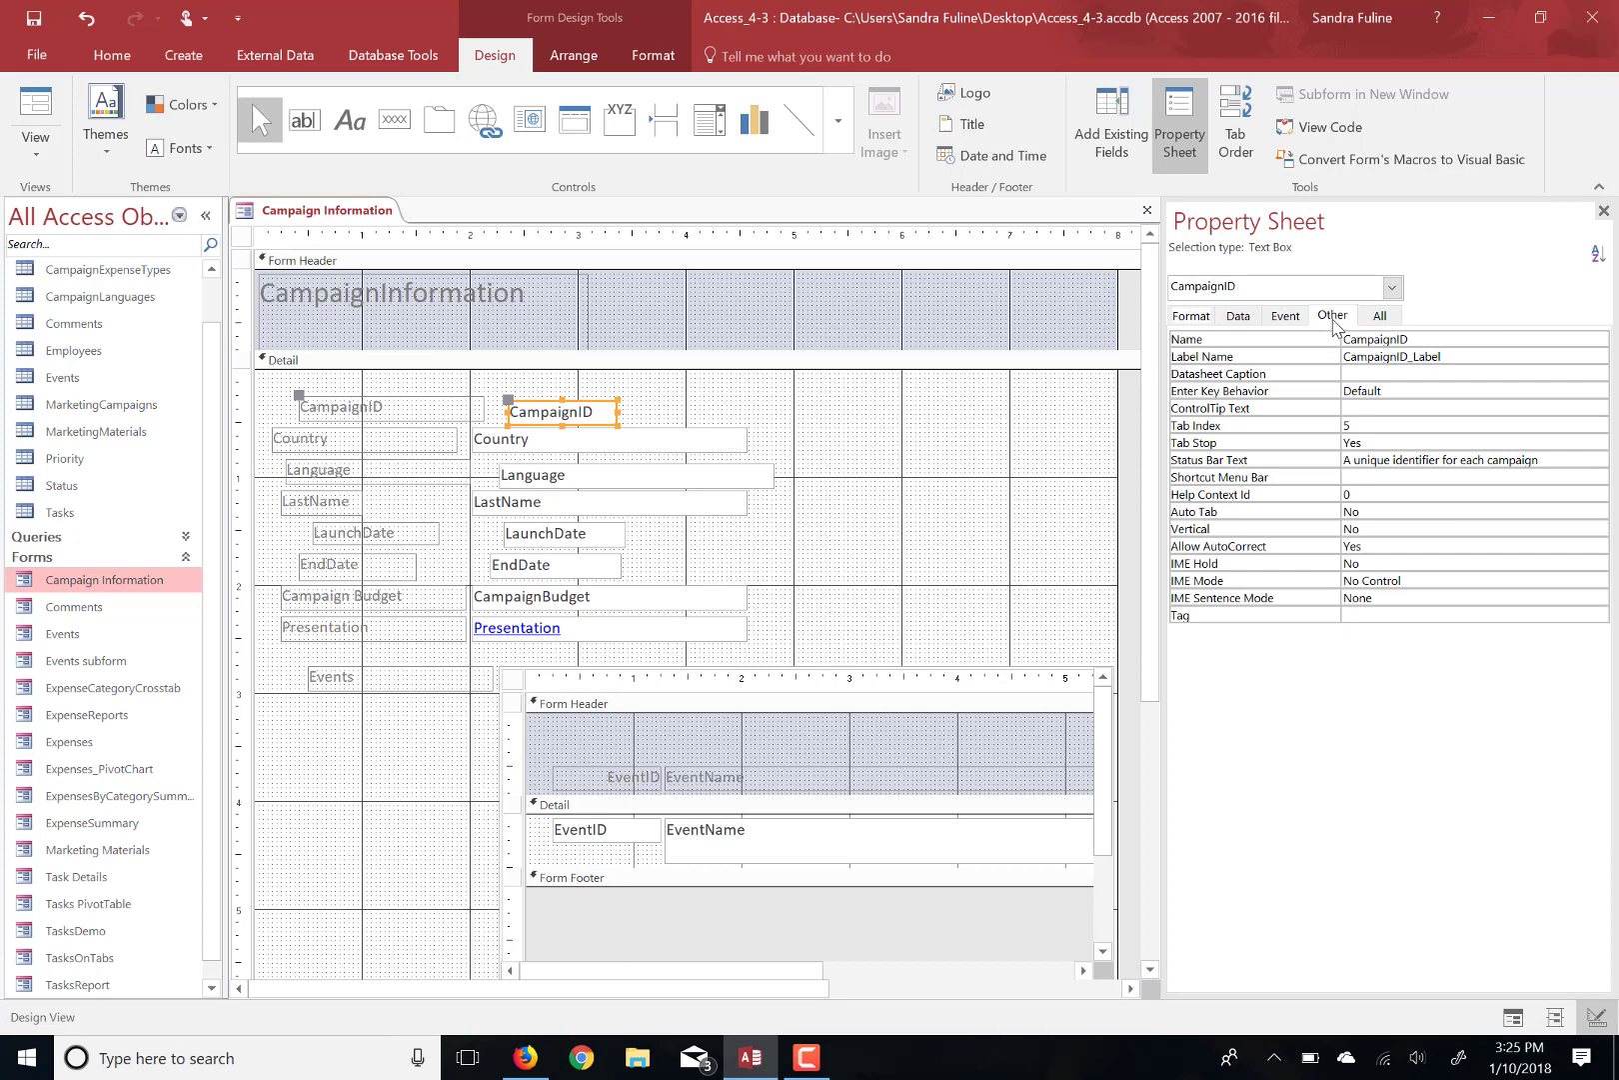
pyautogui.click(1384, 442)
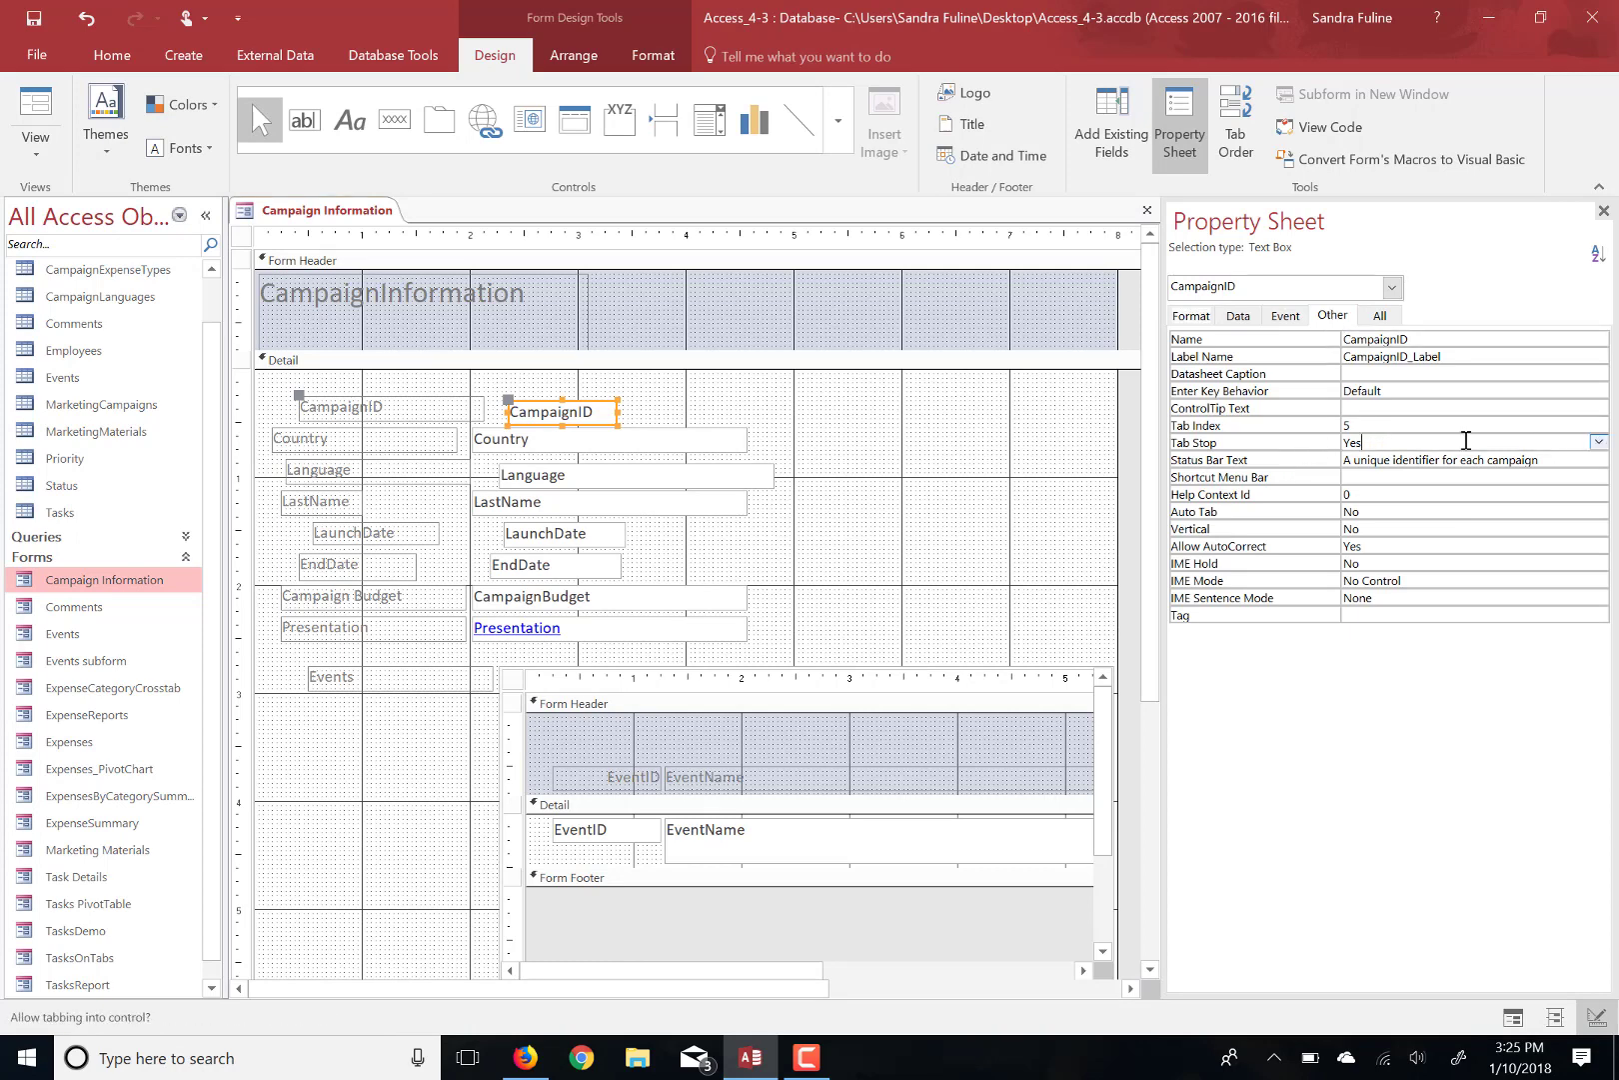
pyautogui.click(1598, 446)
pyautogui.click(1490, 477)
# Step: Set the Tab Stop property to No for the LastName and Presentation text boxes
pyautogui.click(578, 503)
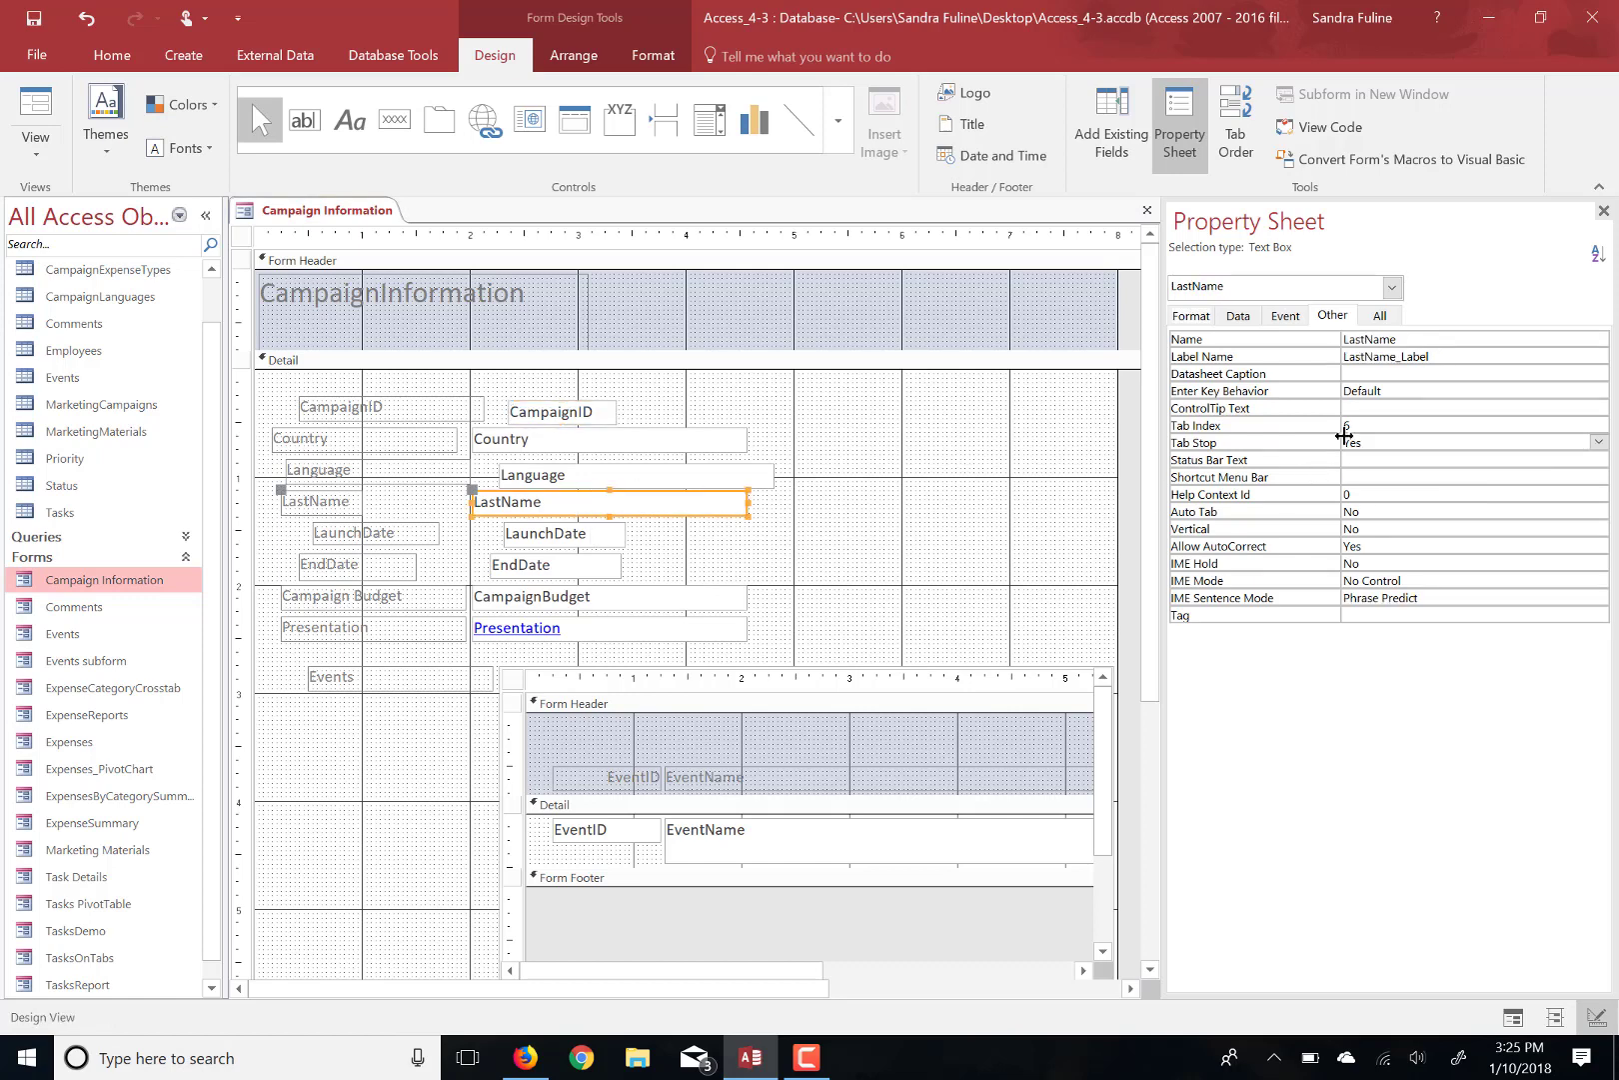
pyautogui.click(1598, 442)
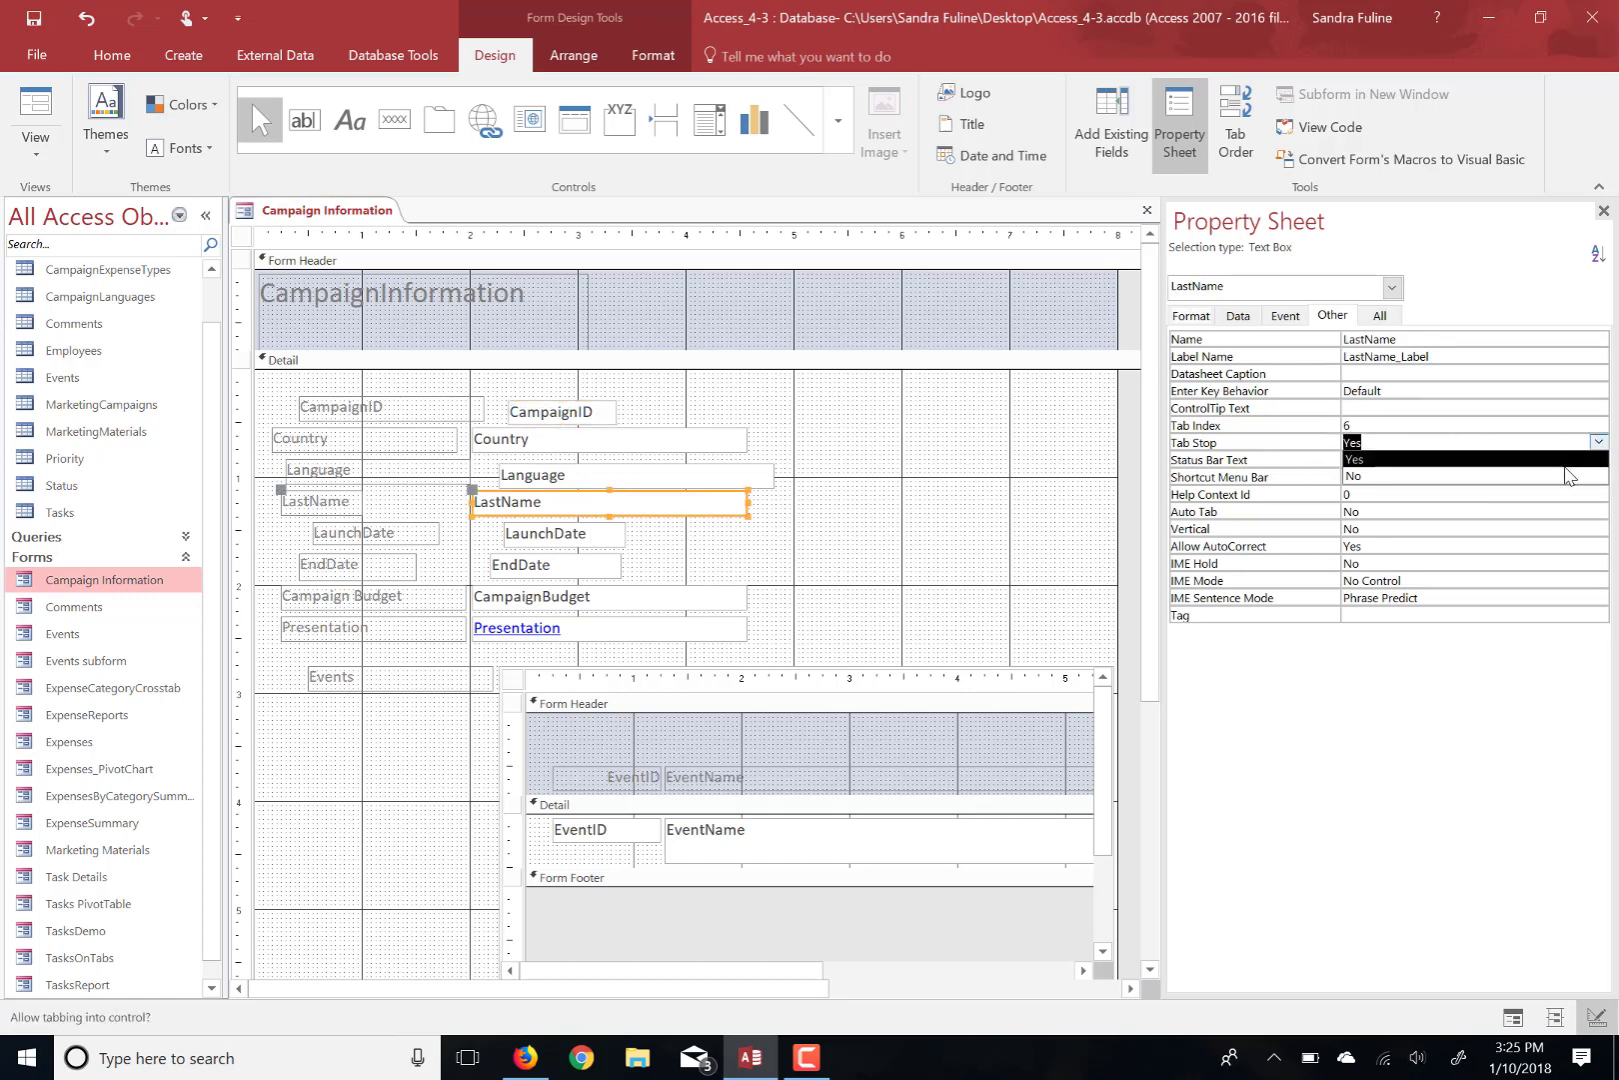
pyautogui.click(1567, 476)
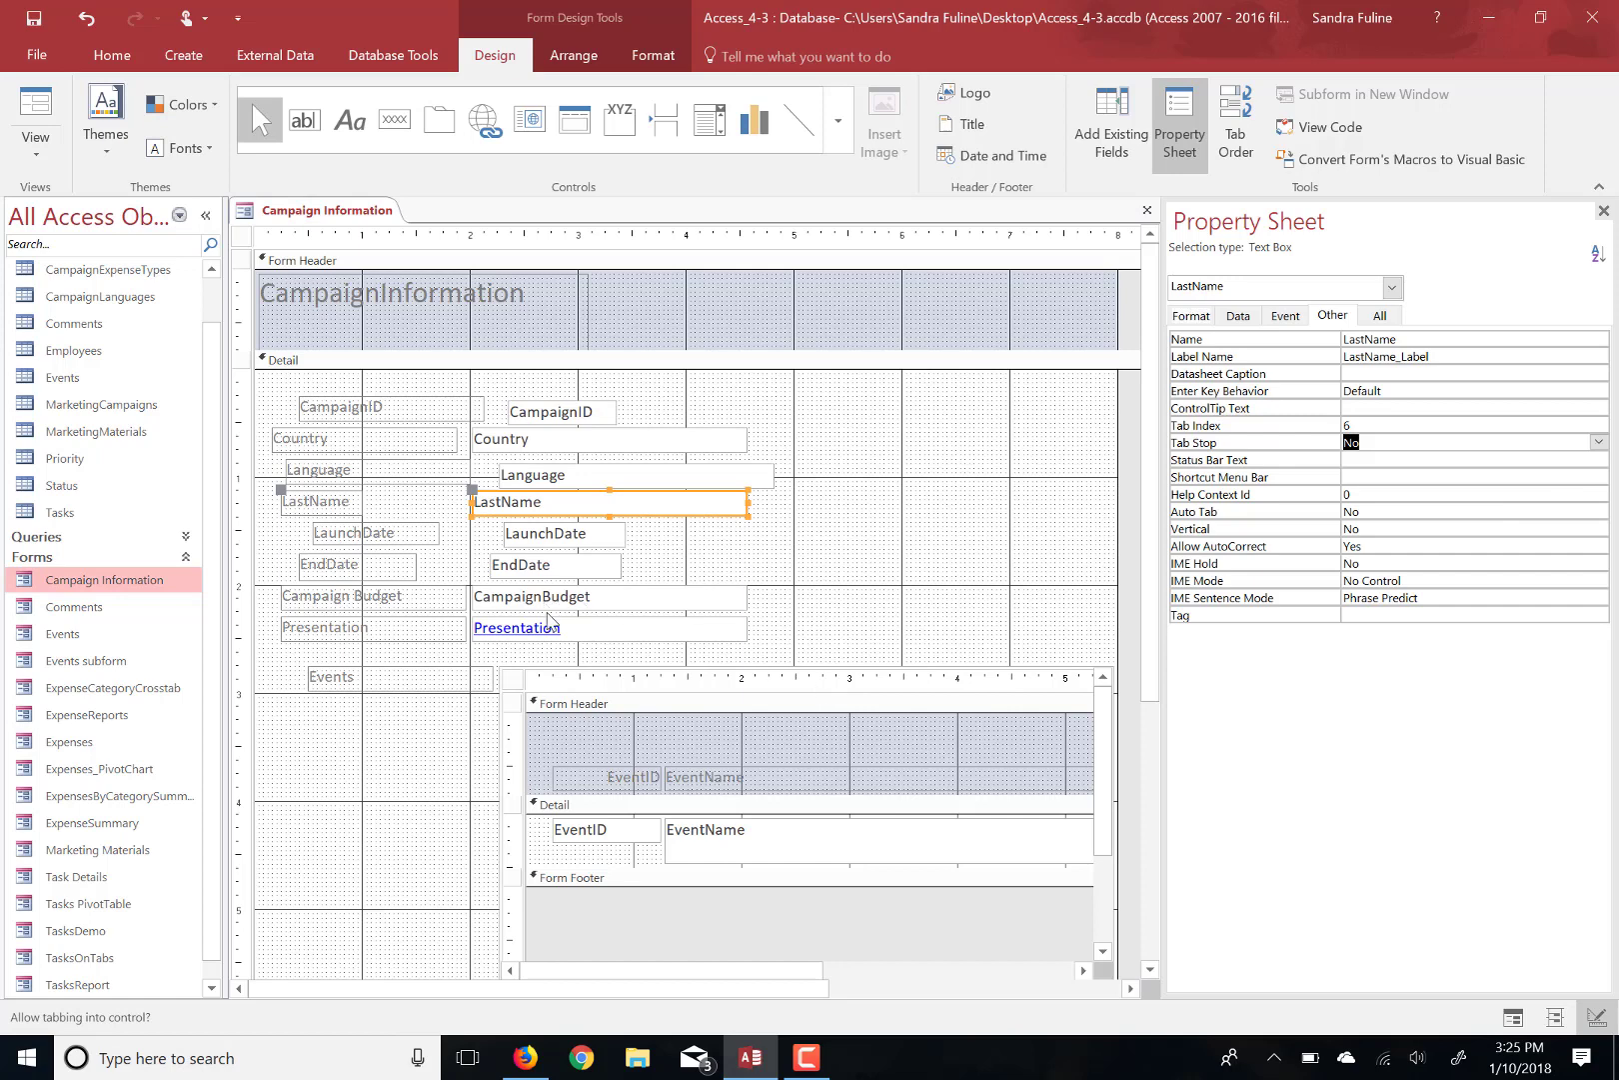
pyautogui.click(580, 625)
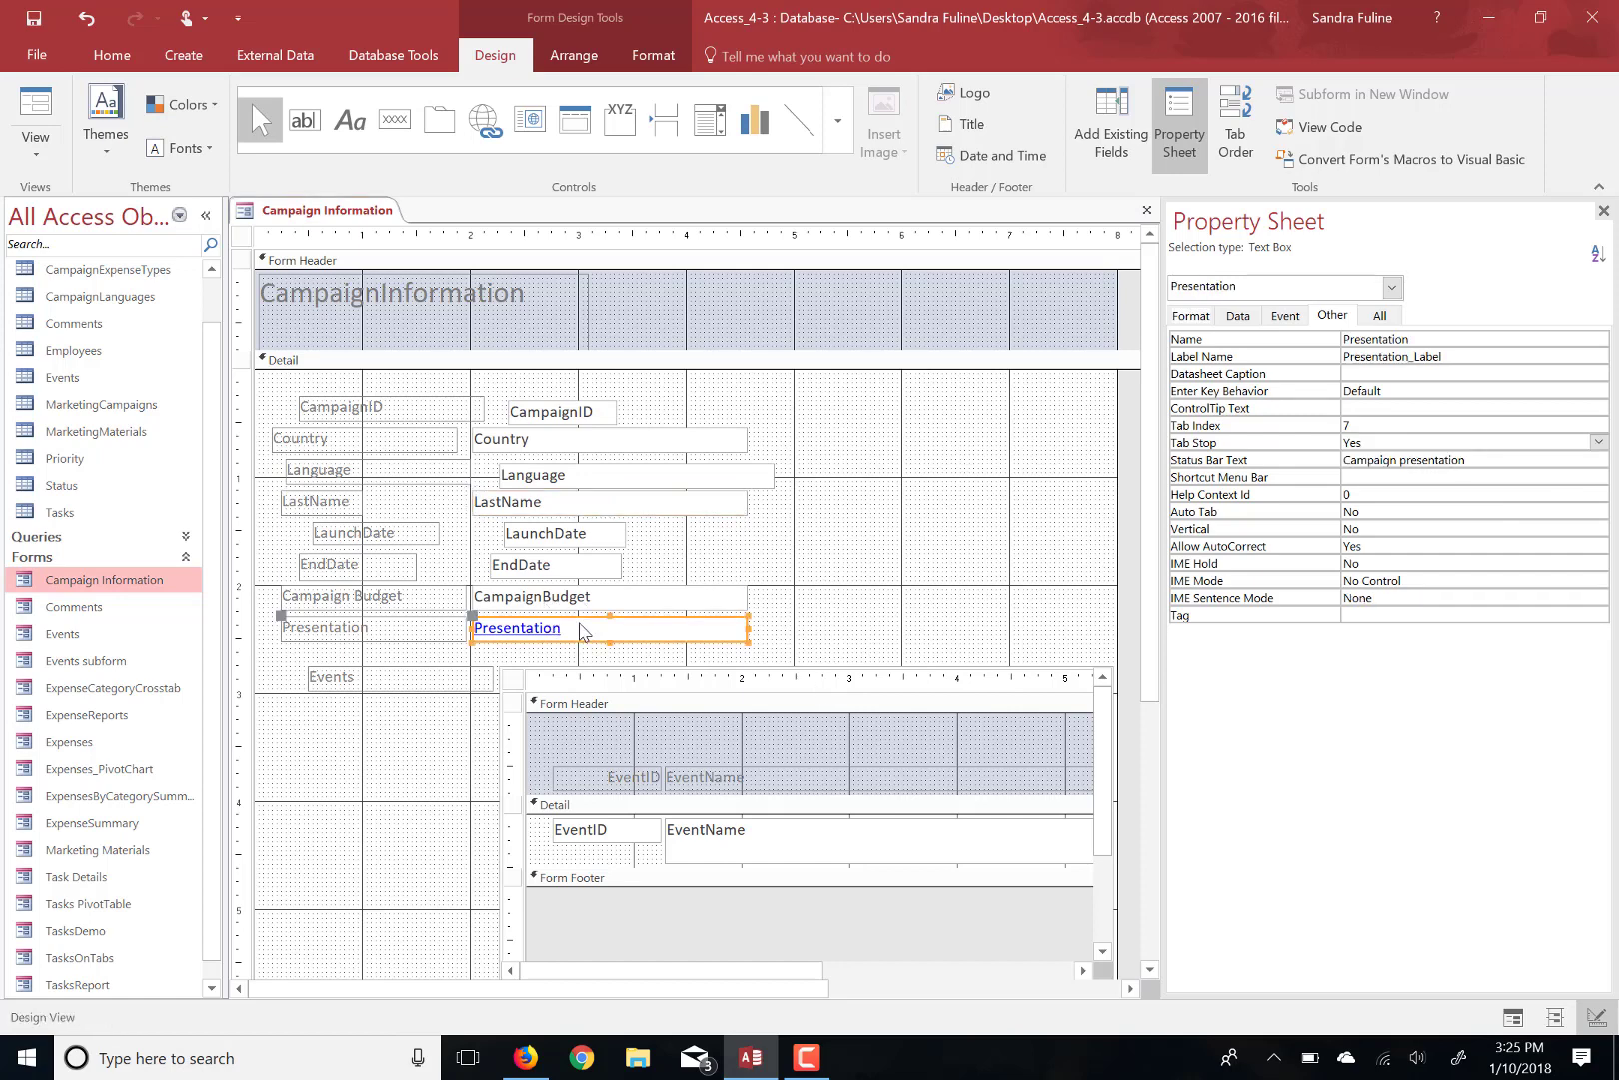
pyautogui.click(1511, 440)
pyautogui.click(1599, 441)
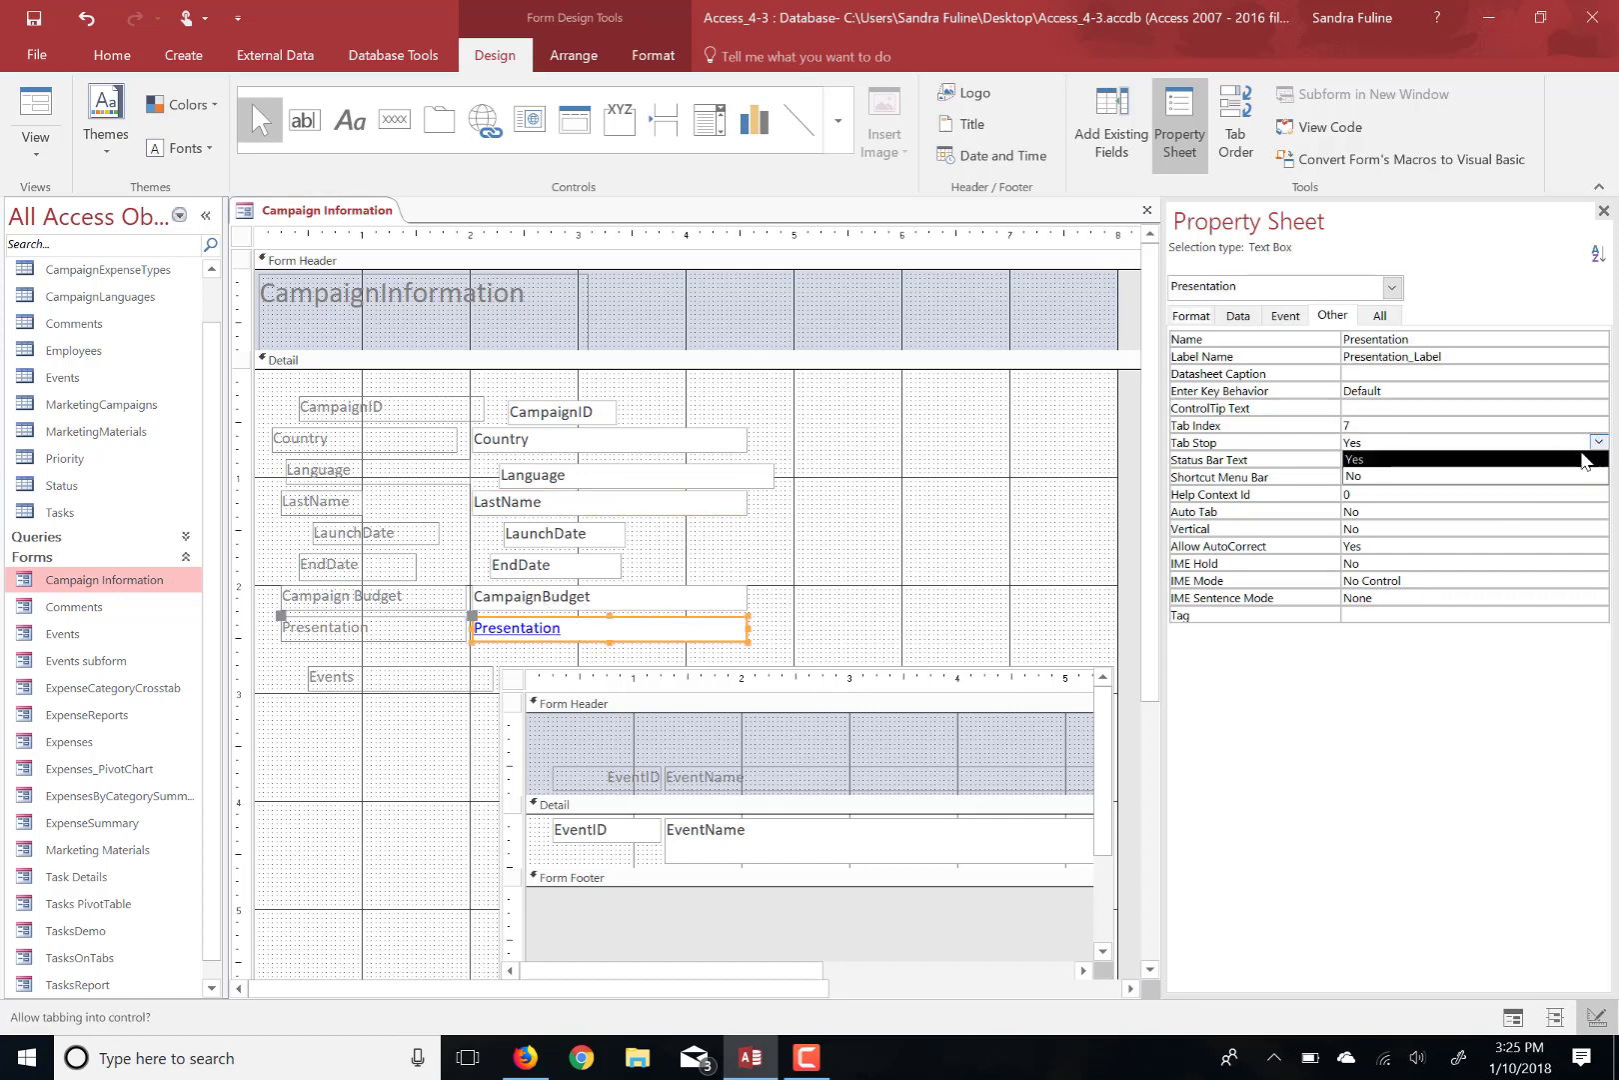
pyautogui.click(1526, 477)
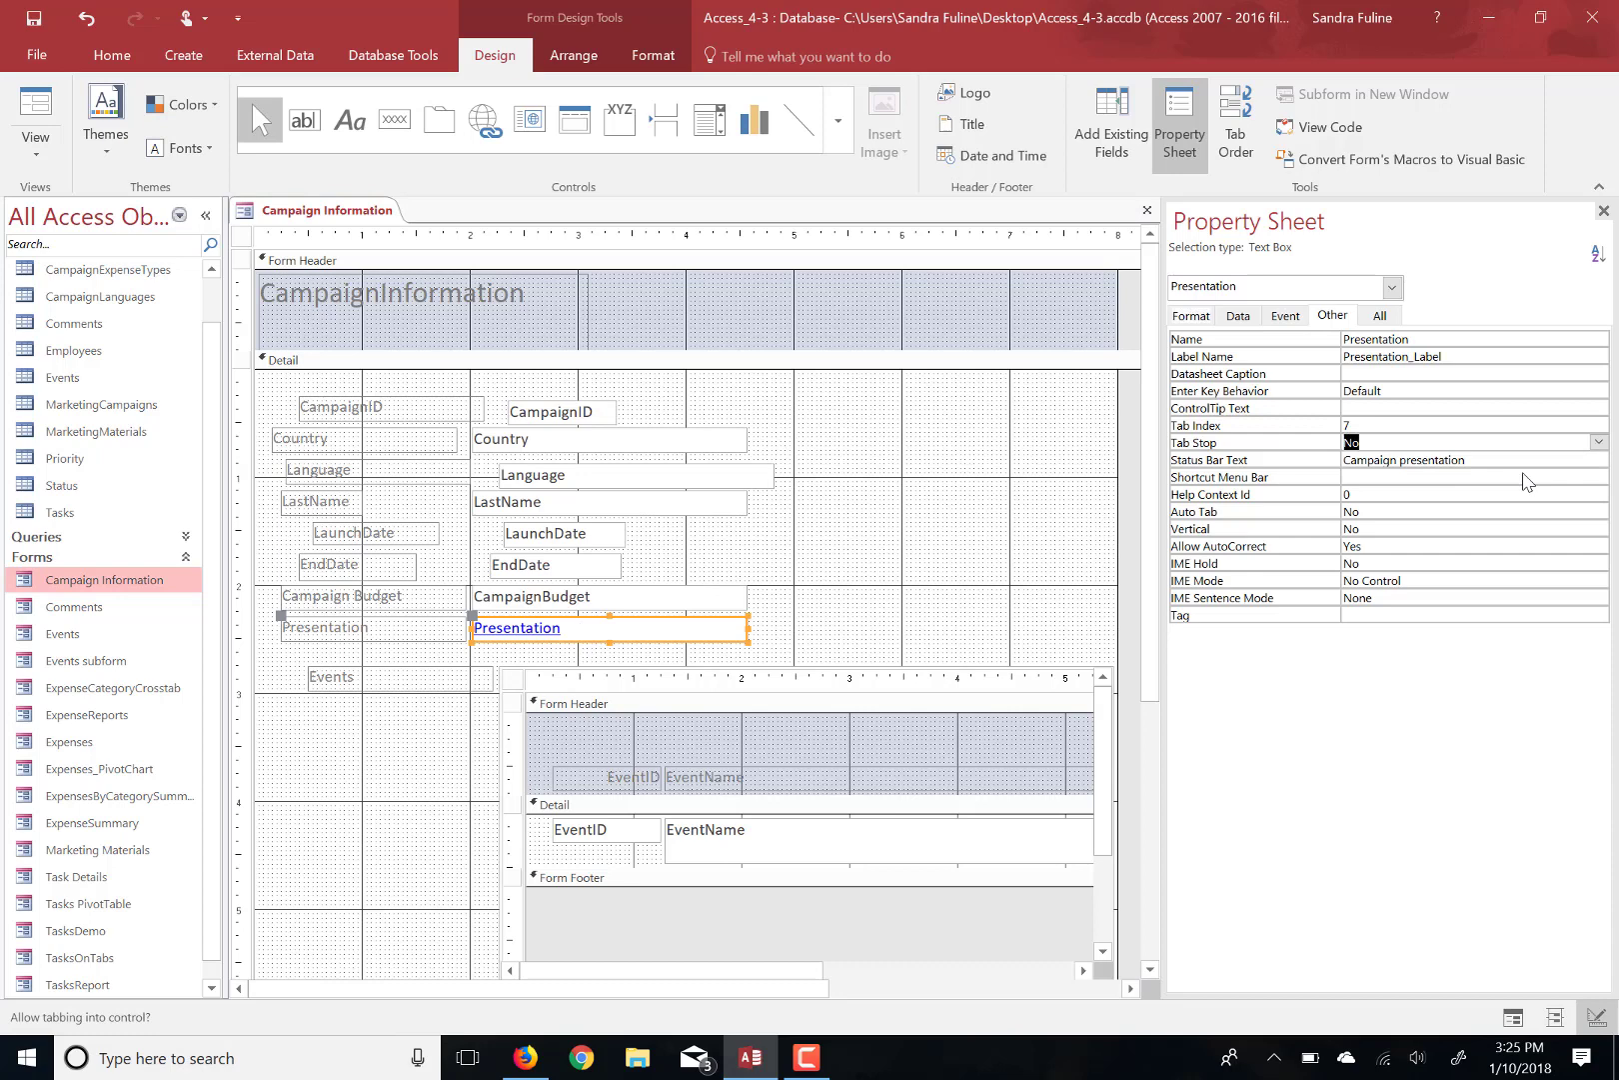
# Step: Set the Events subform control's Tab Stop property to No and close the properties
pyautogui.click(716, 777)
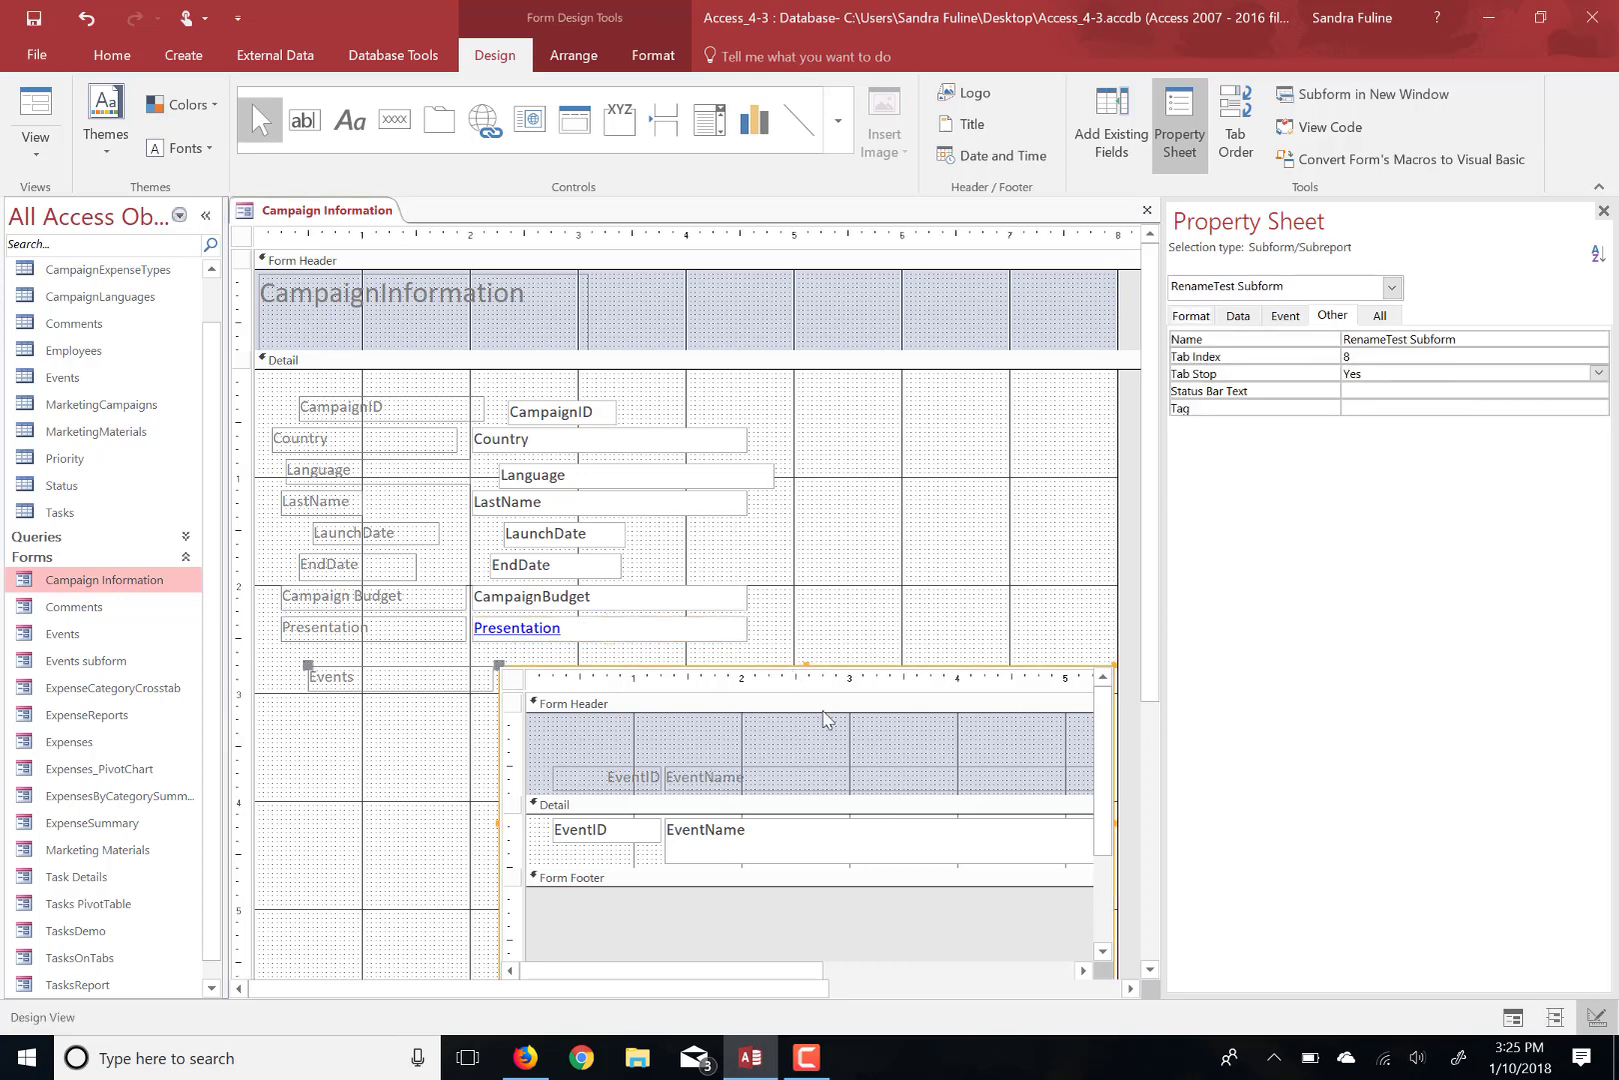
pyautogui.click(1433, 372)
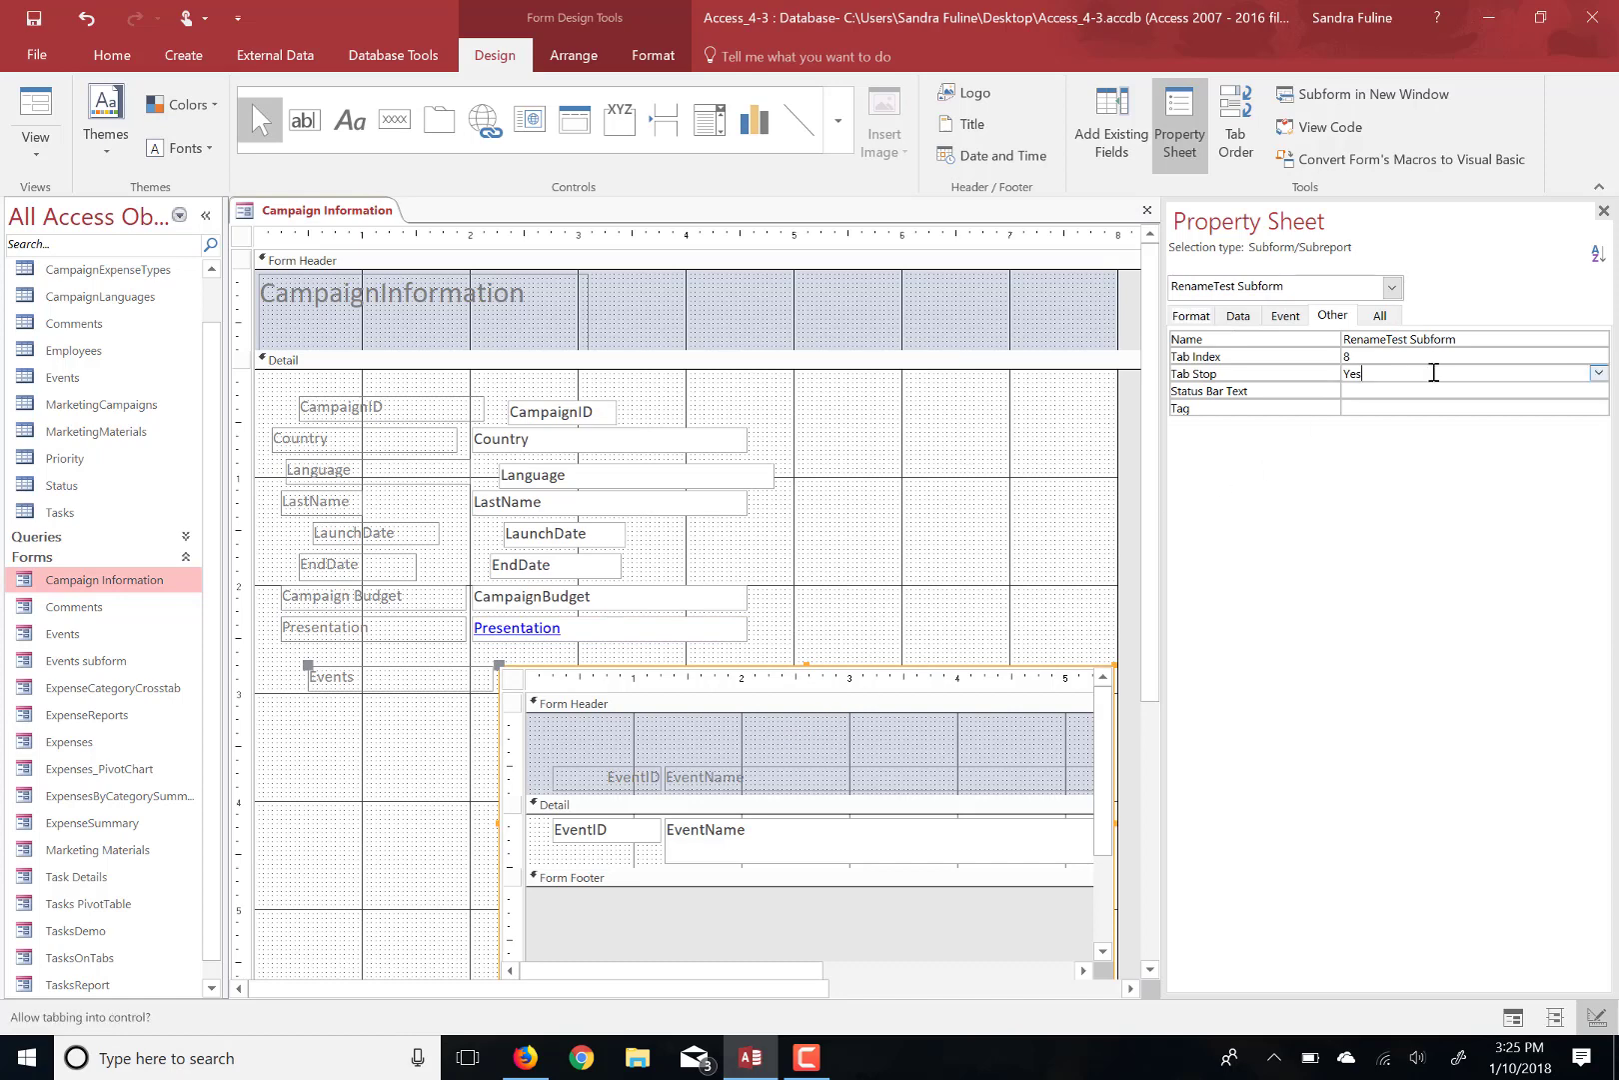
pyautogui.click(1600, 373)
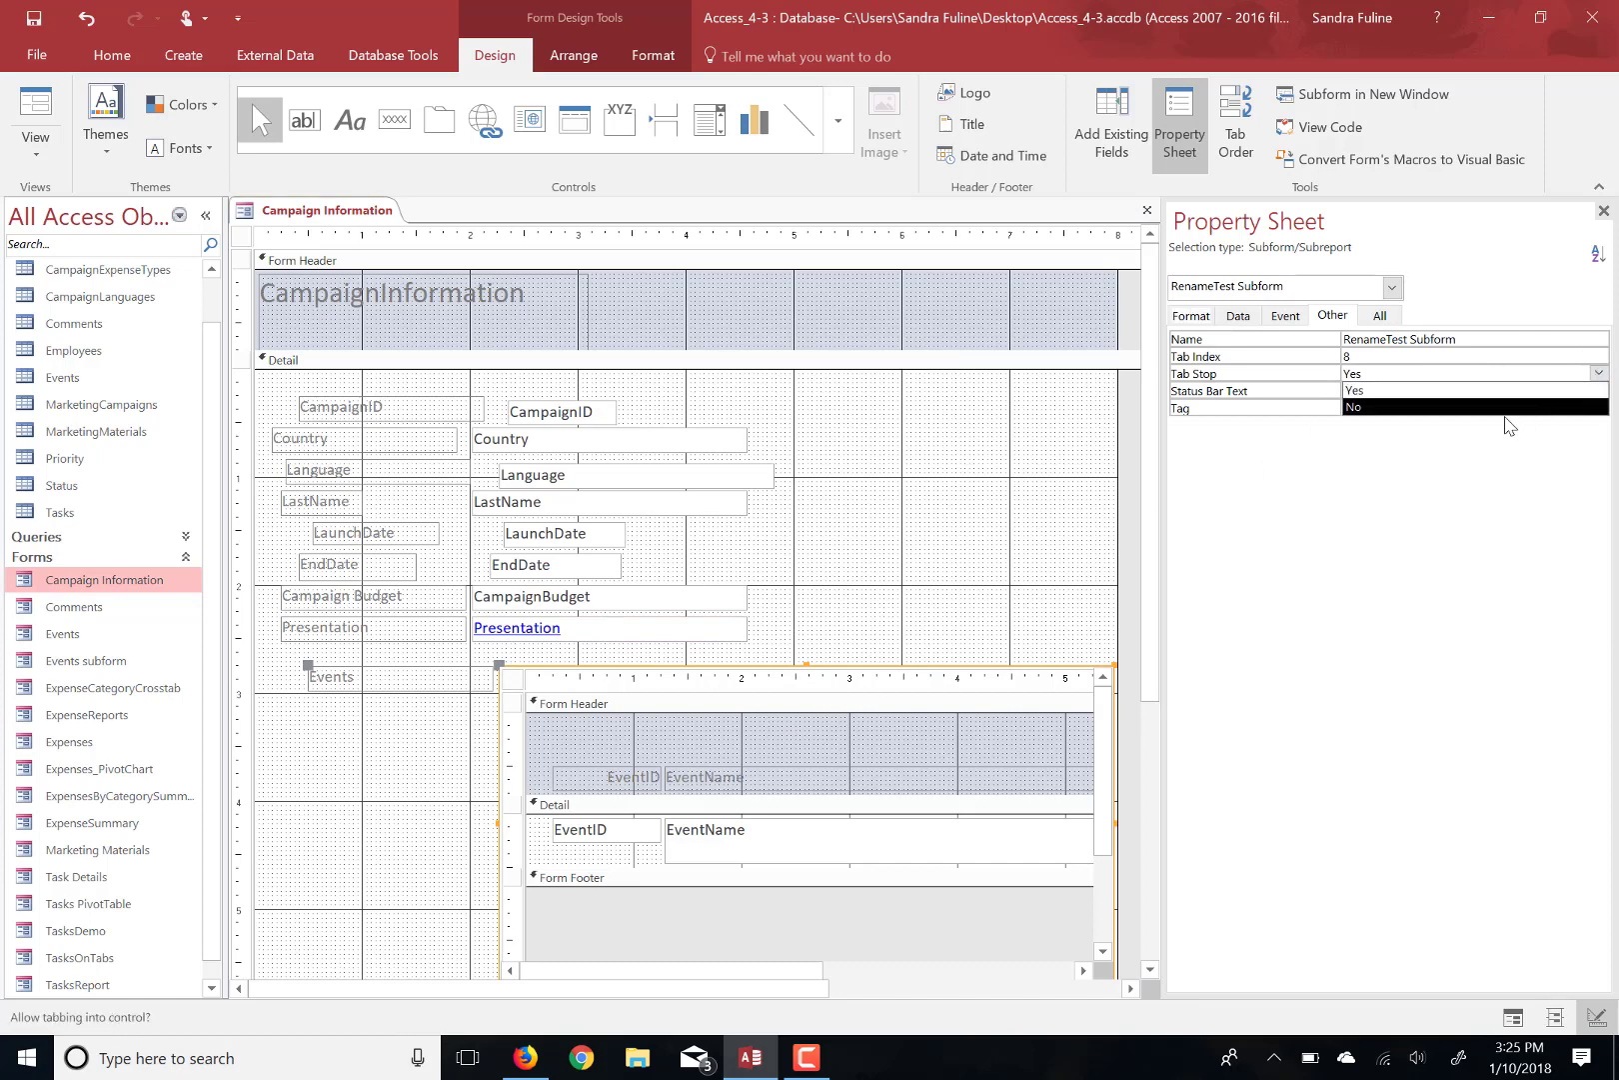
pyautogui.click(1506, 414)
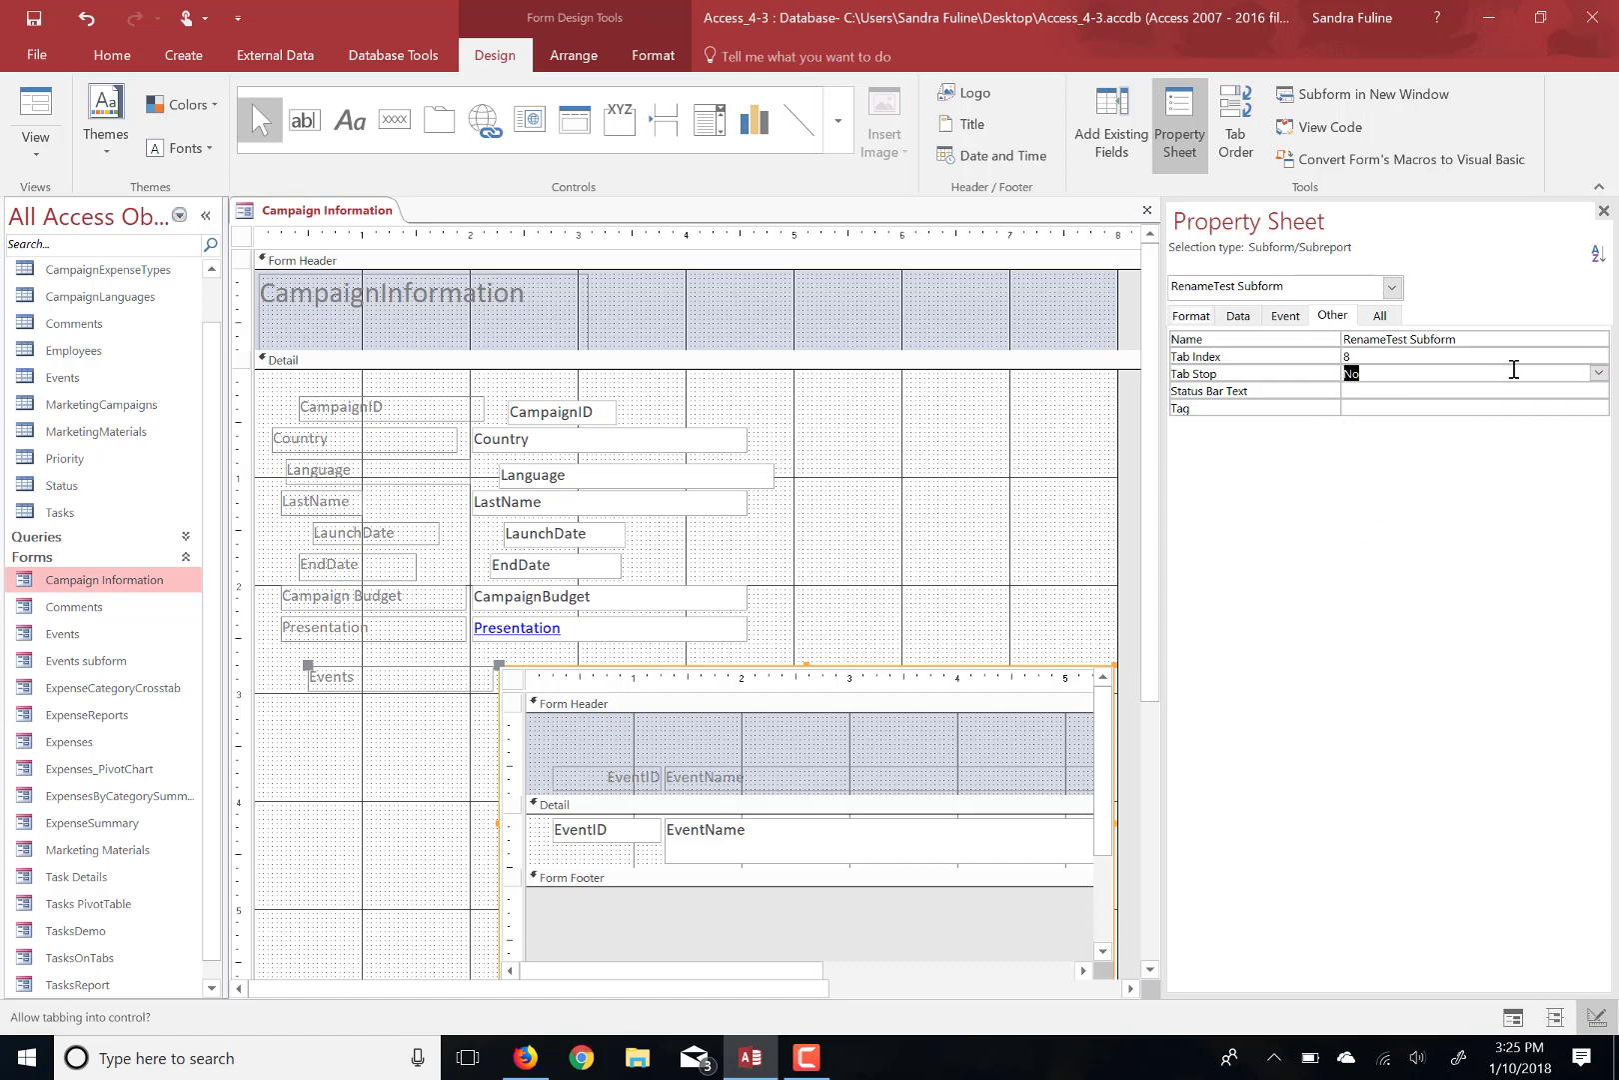
pyautogui.click(1604, 210)
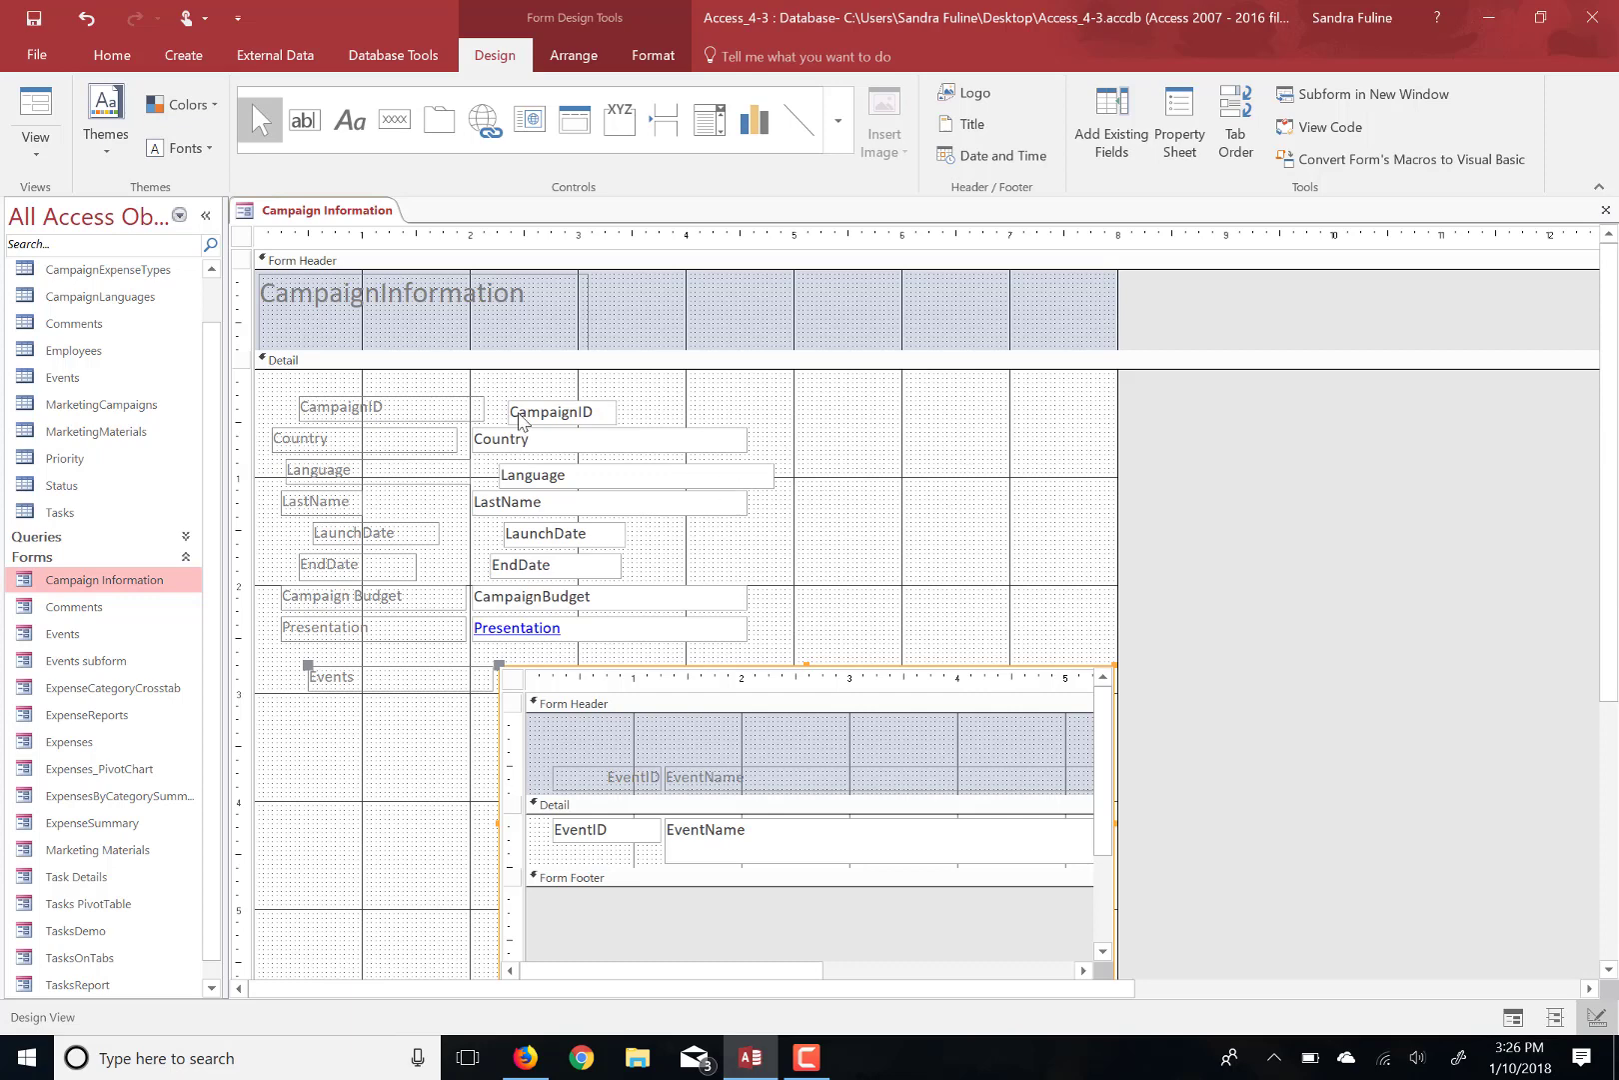
# Step: Set the Order By property of the whole Campaign Information form to [Country] DESC and close the properties
pyautogui.click(1180, 145)
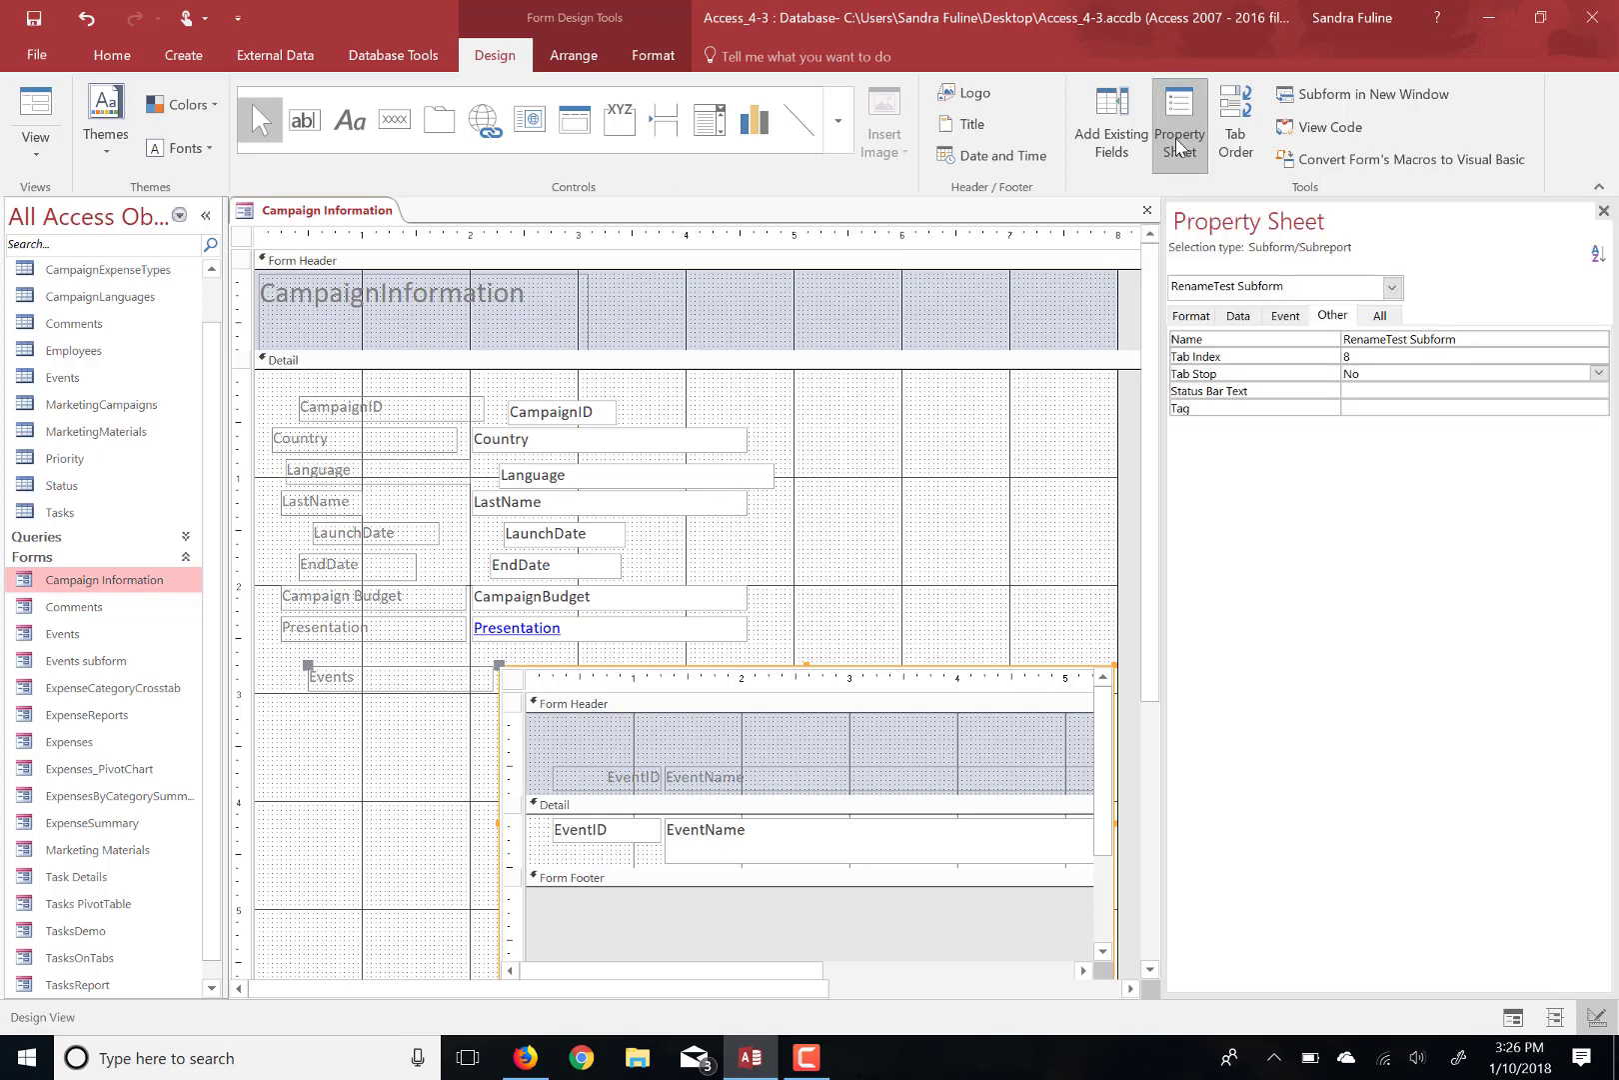
pyautogui.click(1391, 287)
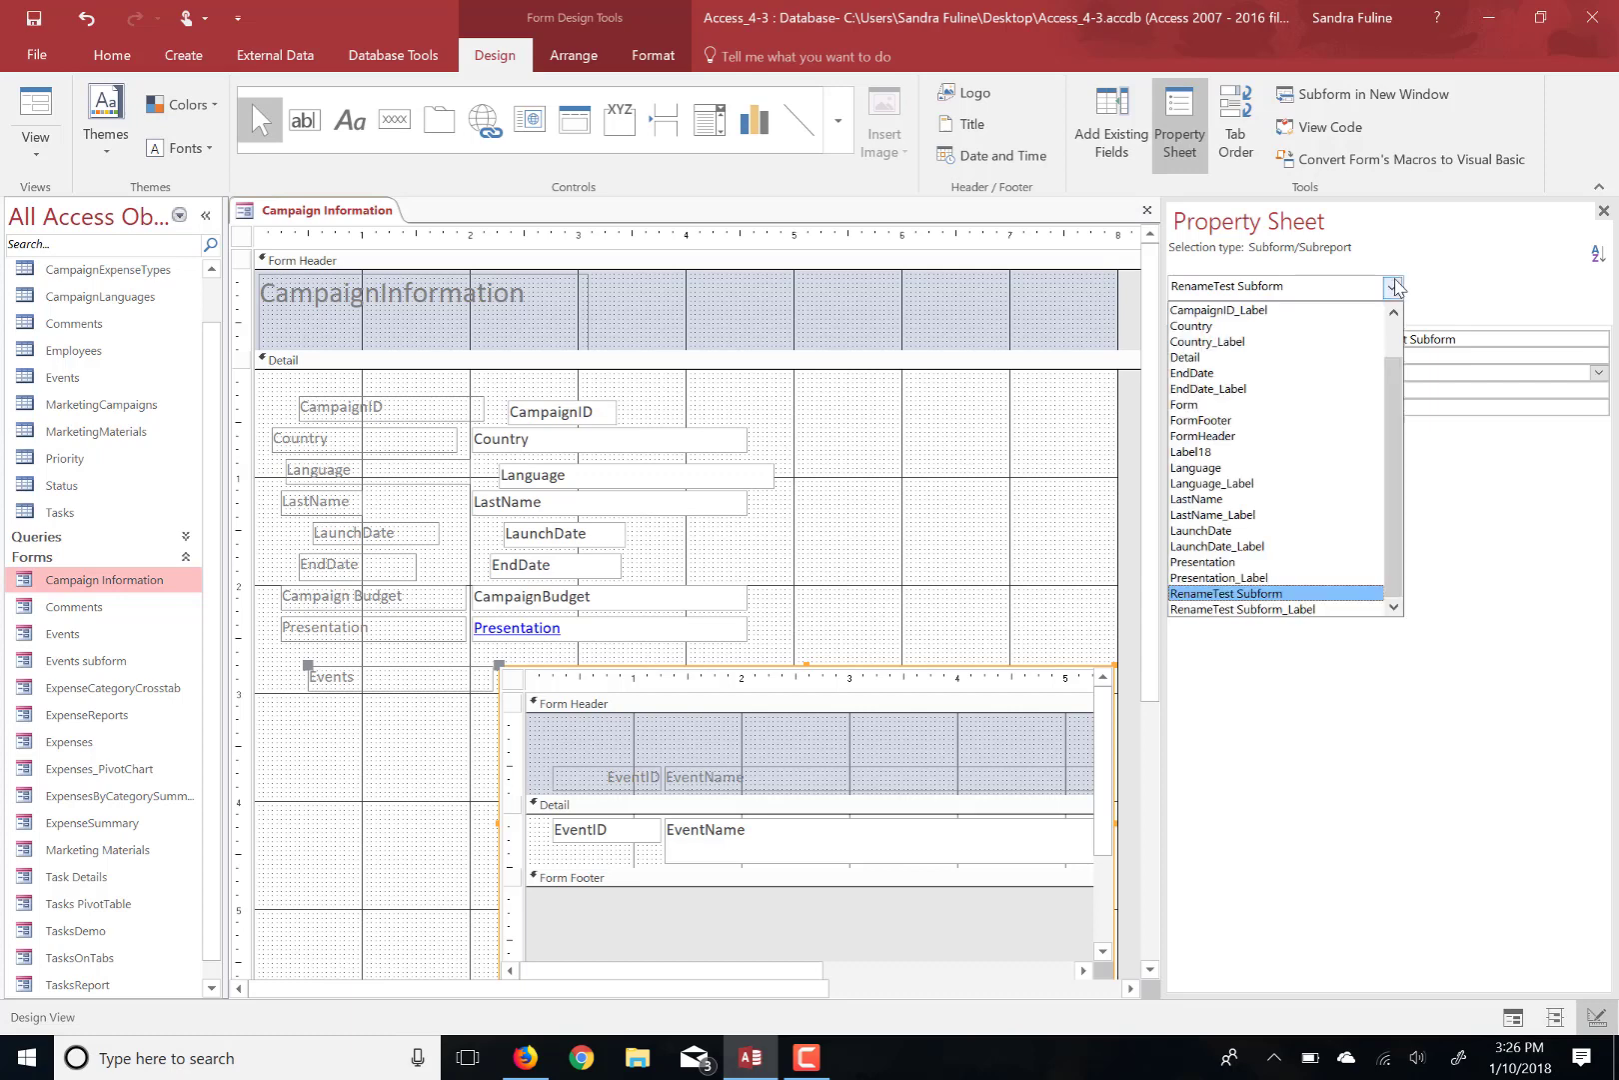
pyautogui.click(1284, 405)
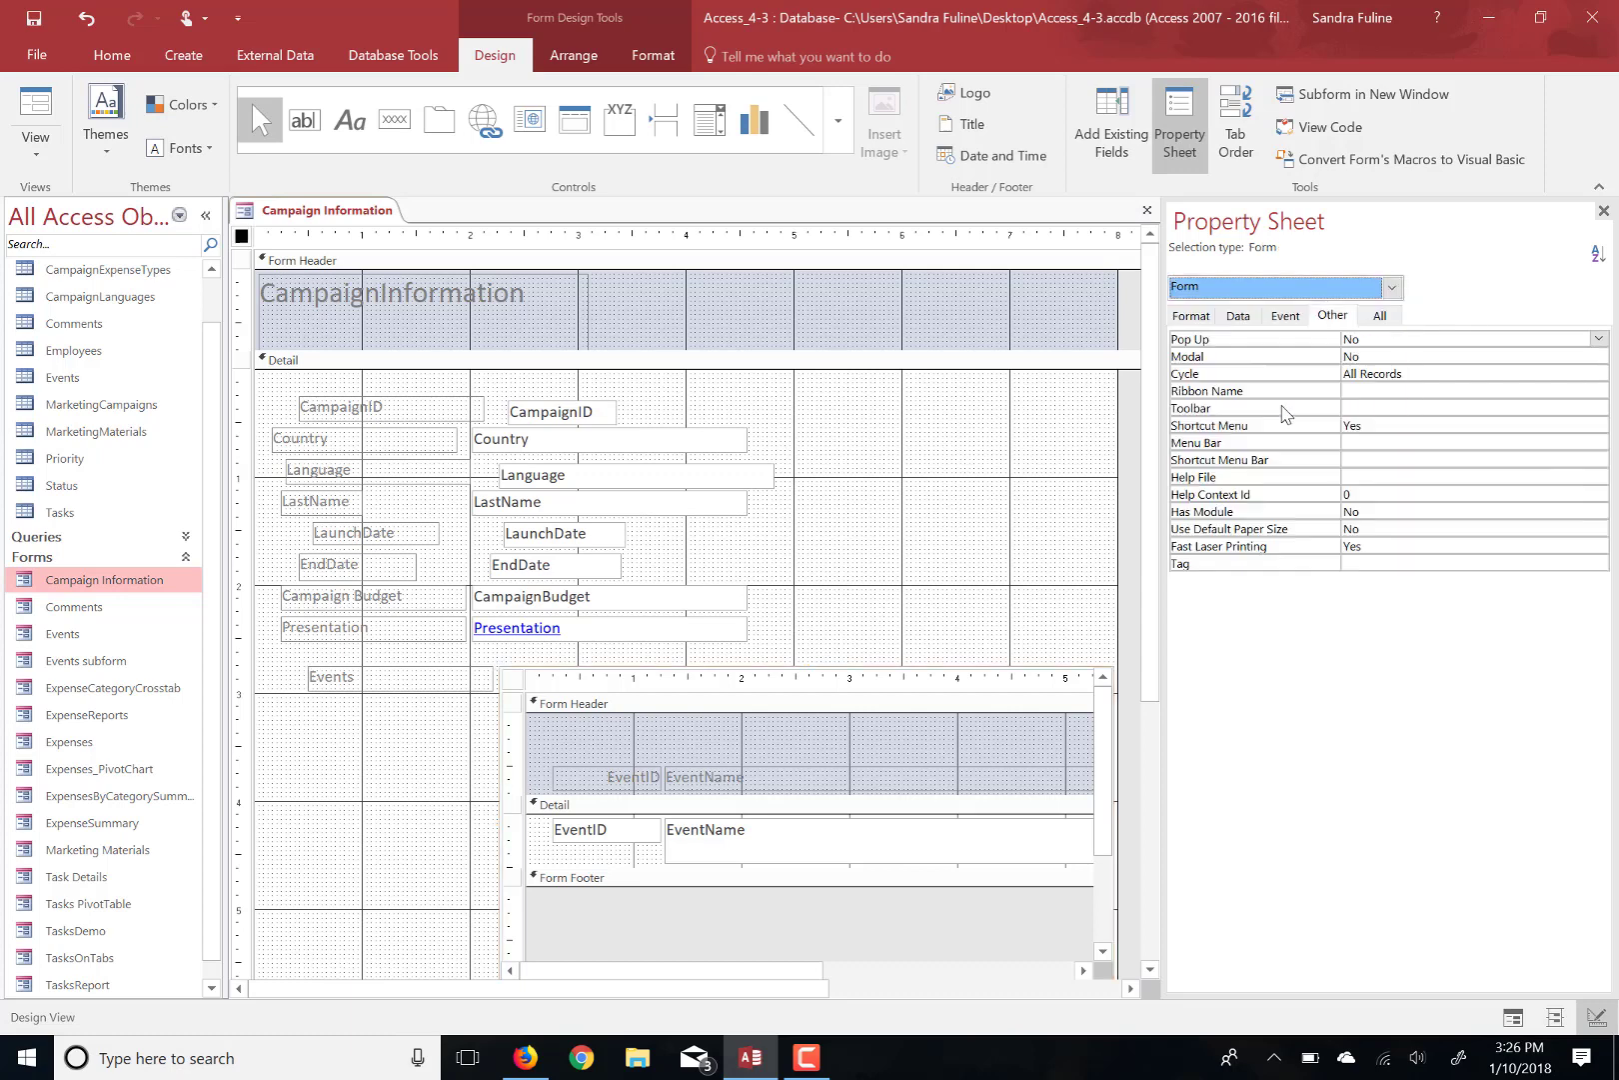
pyautogui.click(1236, 318)
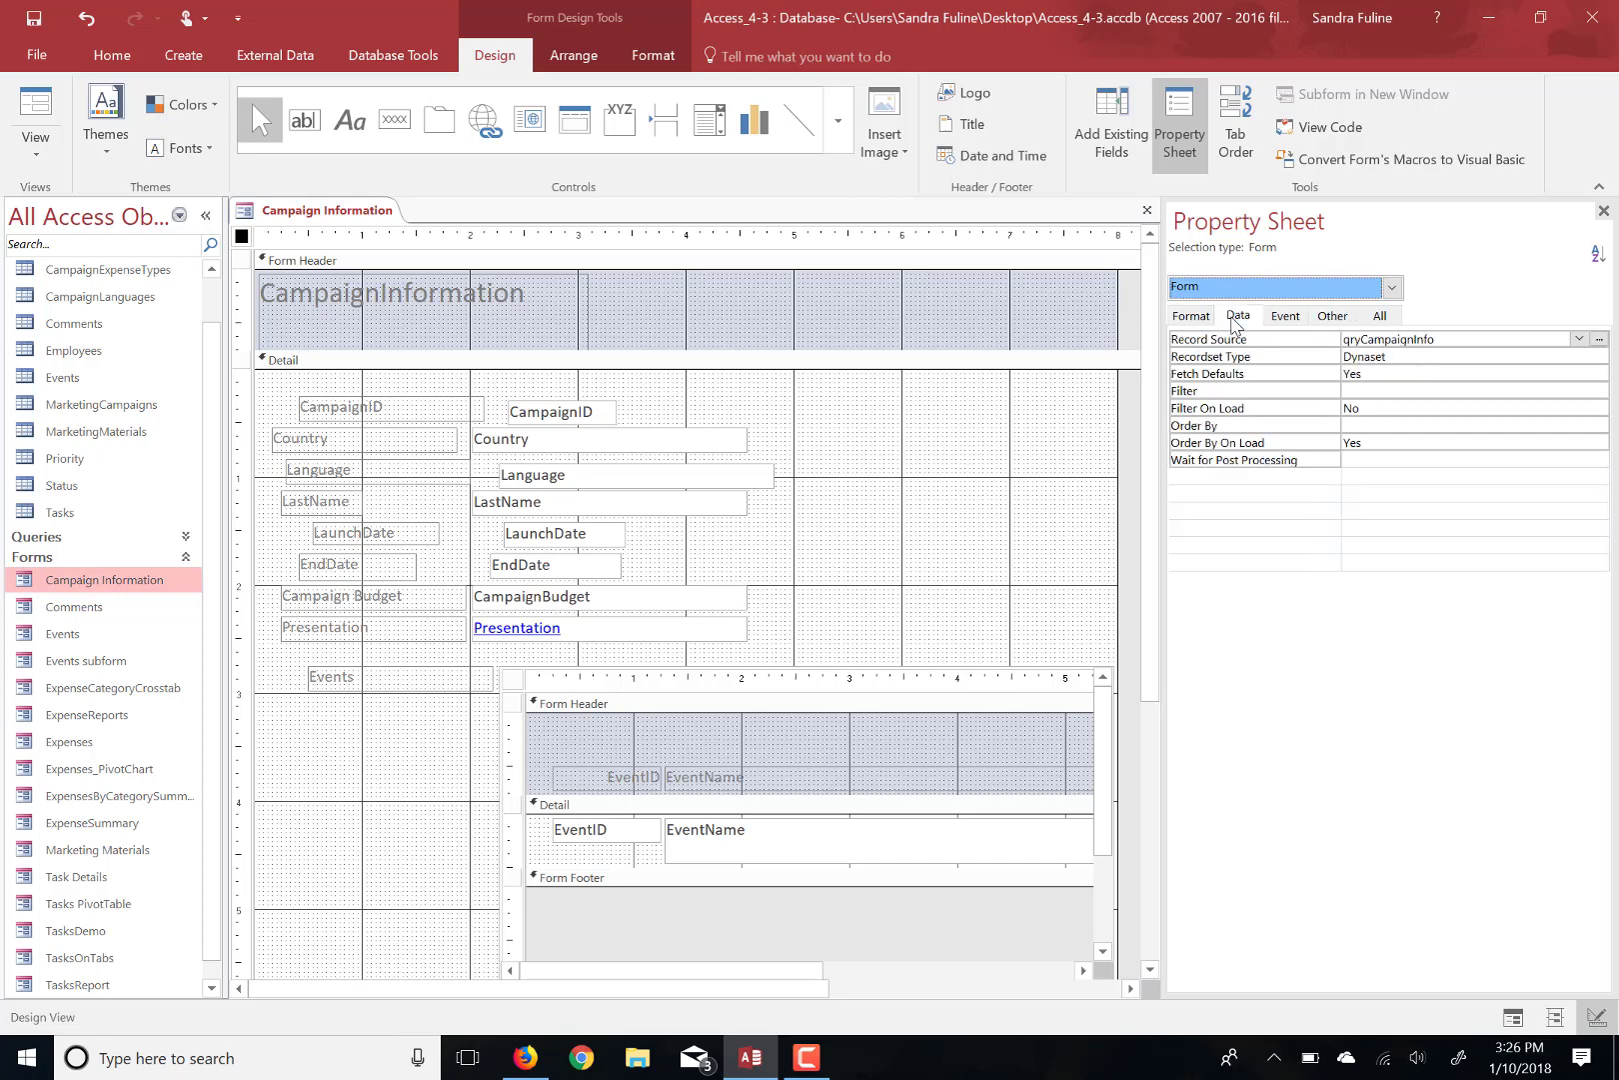
pyautogui.click(1373, 425)
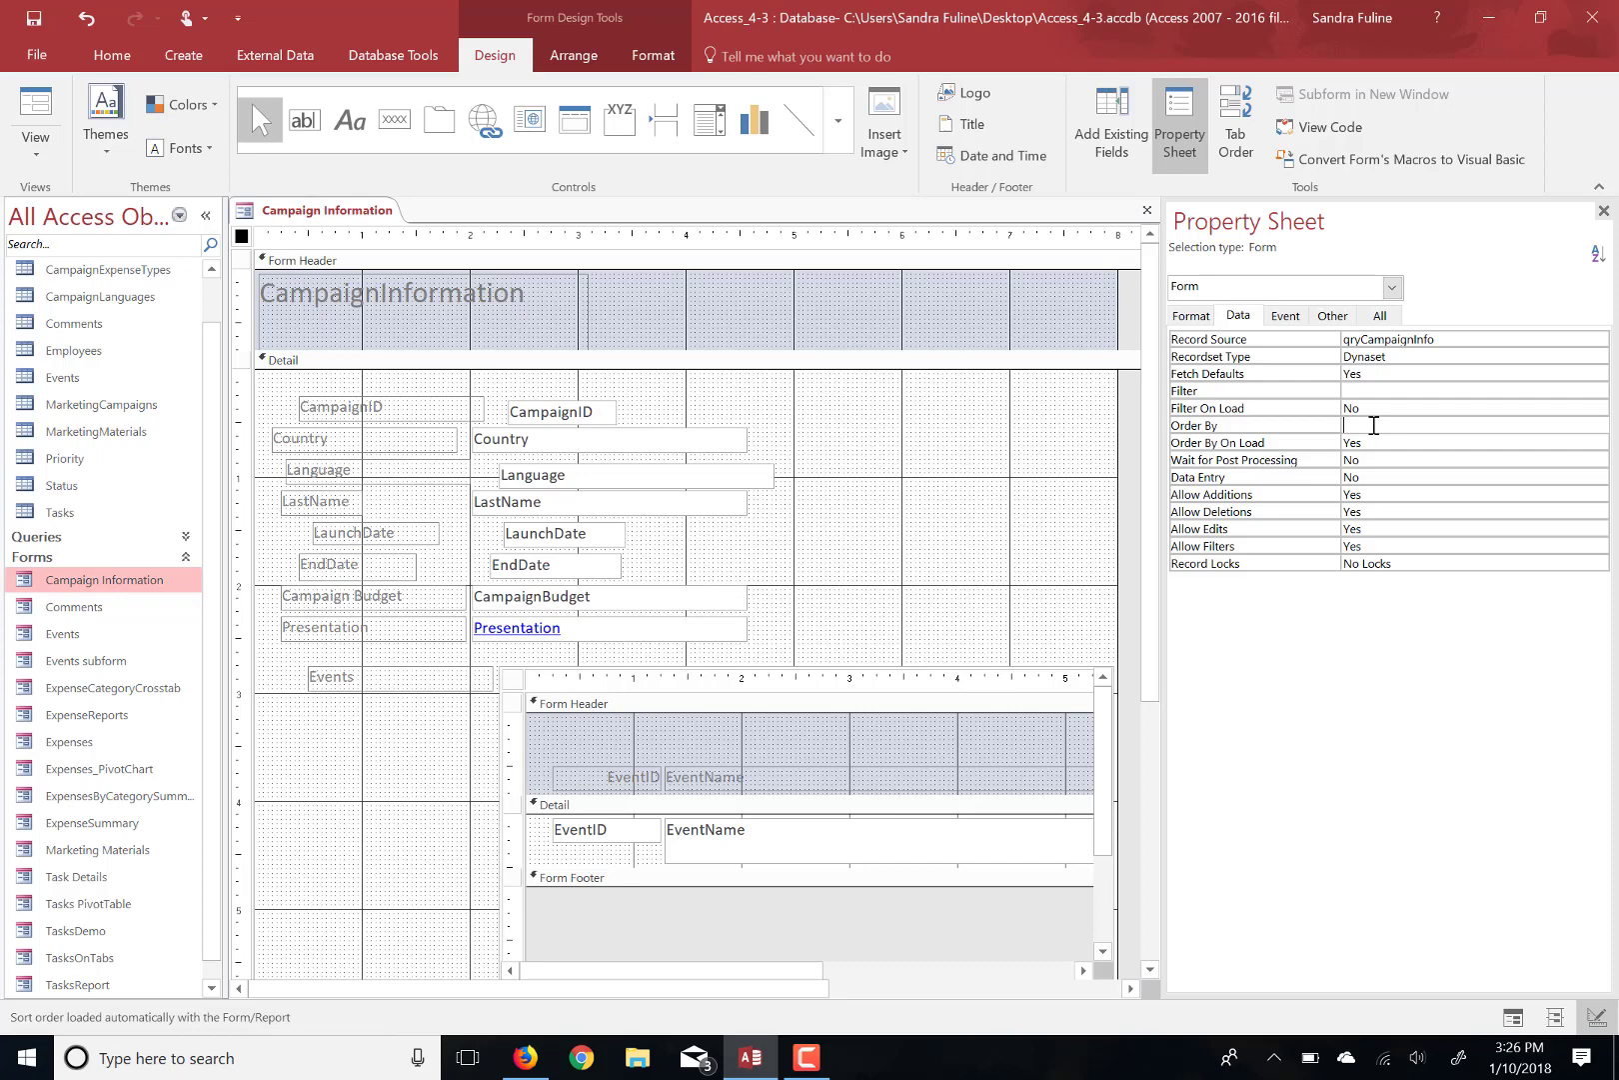
pyautogui.write('[Country]')
pyautogui.click(1392, 425)
pyautogui.press('BackSpace')
pyautogui.press('BackSpace')
pyautogui.press('BackSpace')
pyautogui.press('BackSpace')
pyautogui.write('try] DESC')
pyautogui.click(1604, 211)
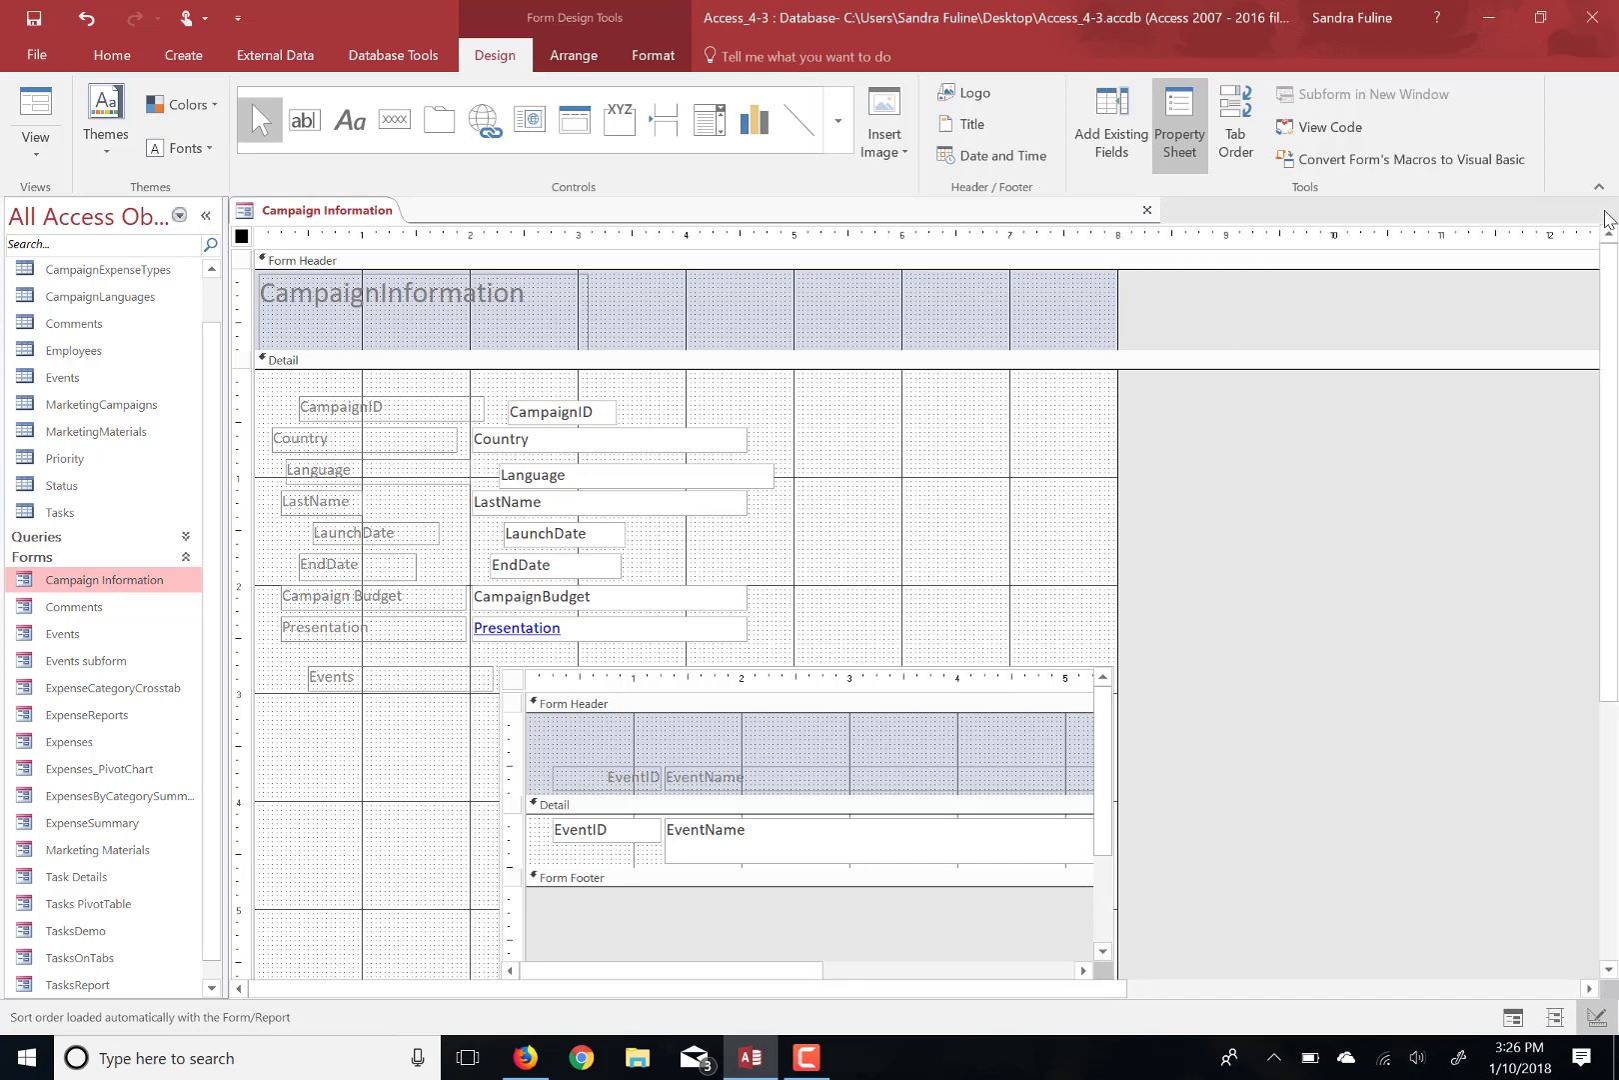
# Step: Display the Campaign Information form in Form View and step through the records to check the sort order by country
pyautogui.click(38, 113)
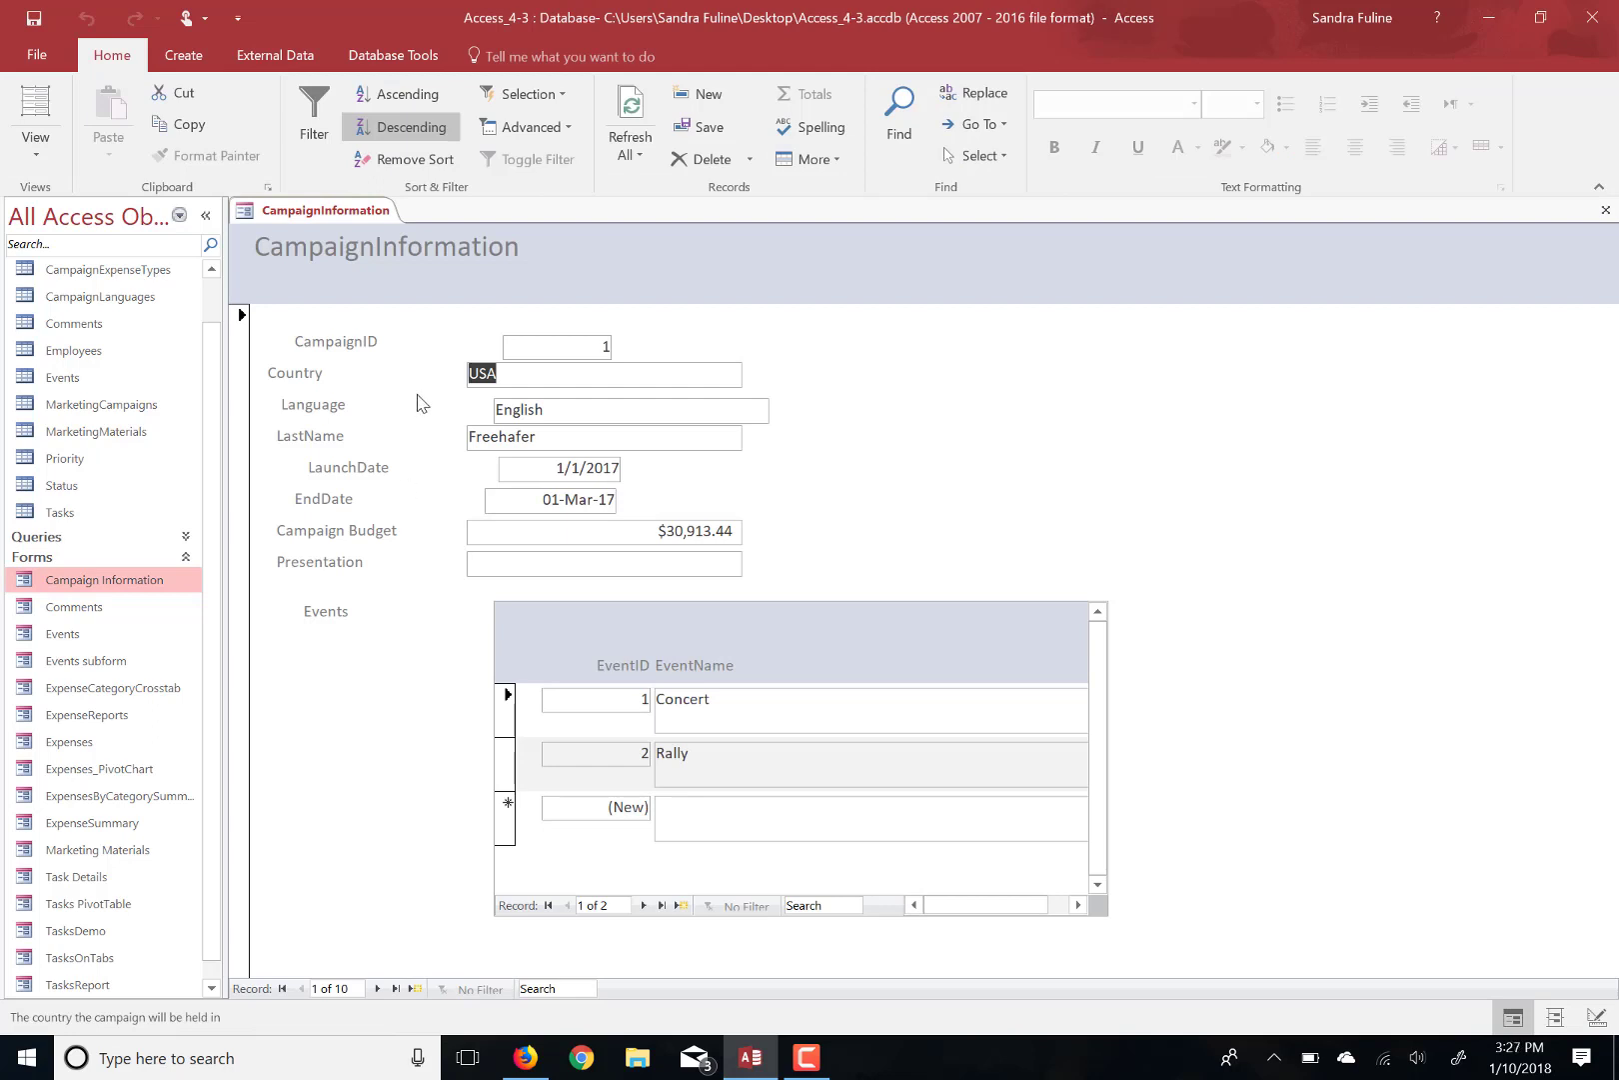
pyautogui.click(378, 988)
pyautogui.click(378, 989)
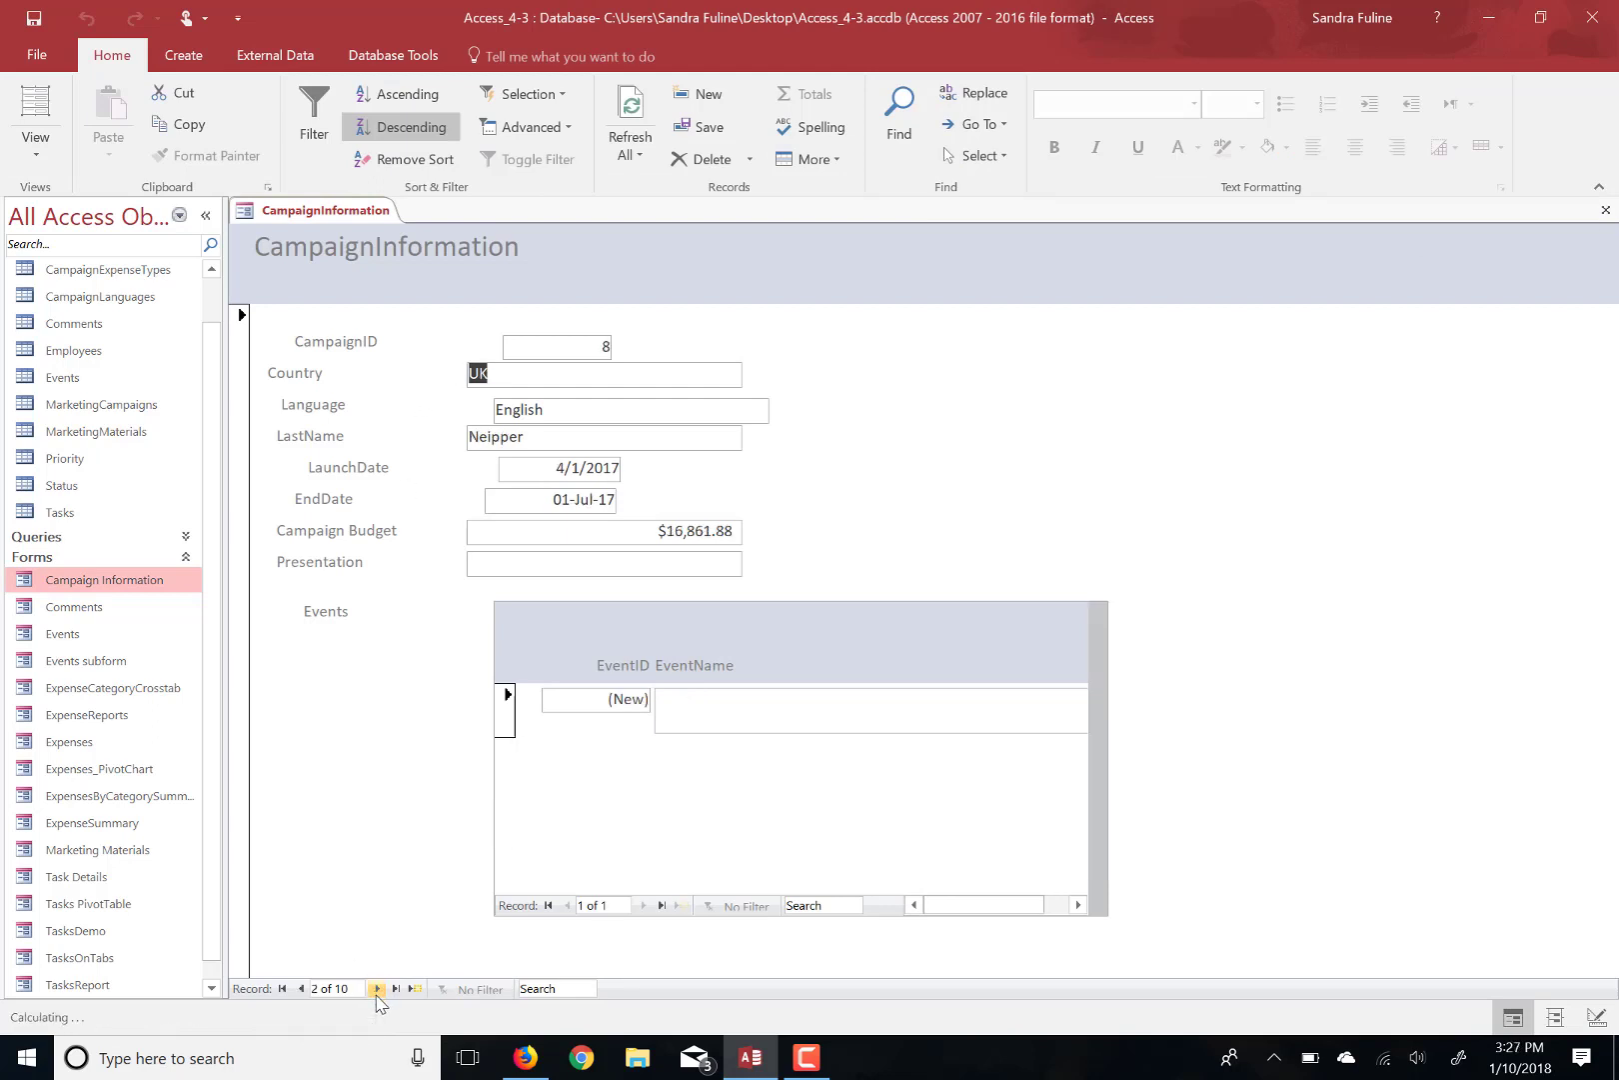
# Step: Step through the remaining Campaign Information records up to the last one to check the descending country order
pyautogui.click(378, 988)
pyautogui.click(378, 988)
pyautogui.click(378, 989)
pyautogui.click(378, 988)
pyautogui.click(377, 988)
pyautogui.click(378, 989)
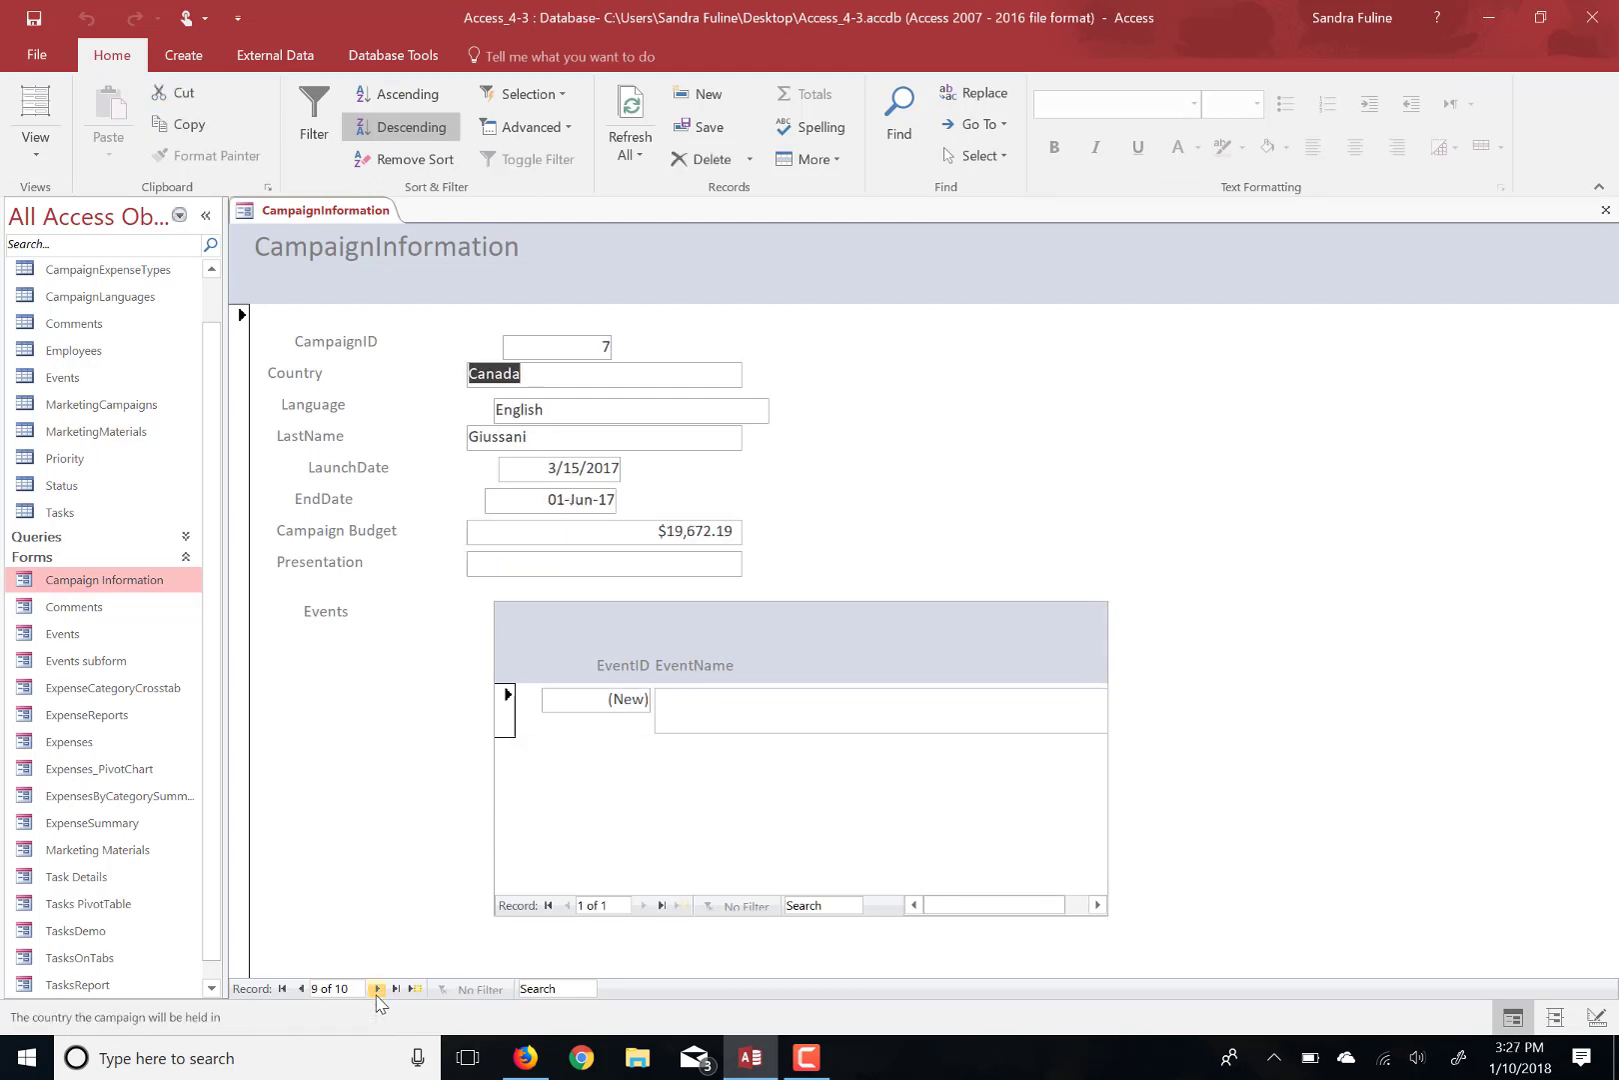
pyautogui.click(377, 989)
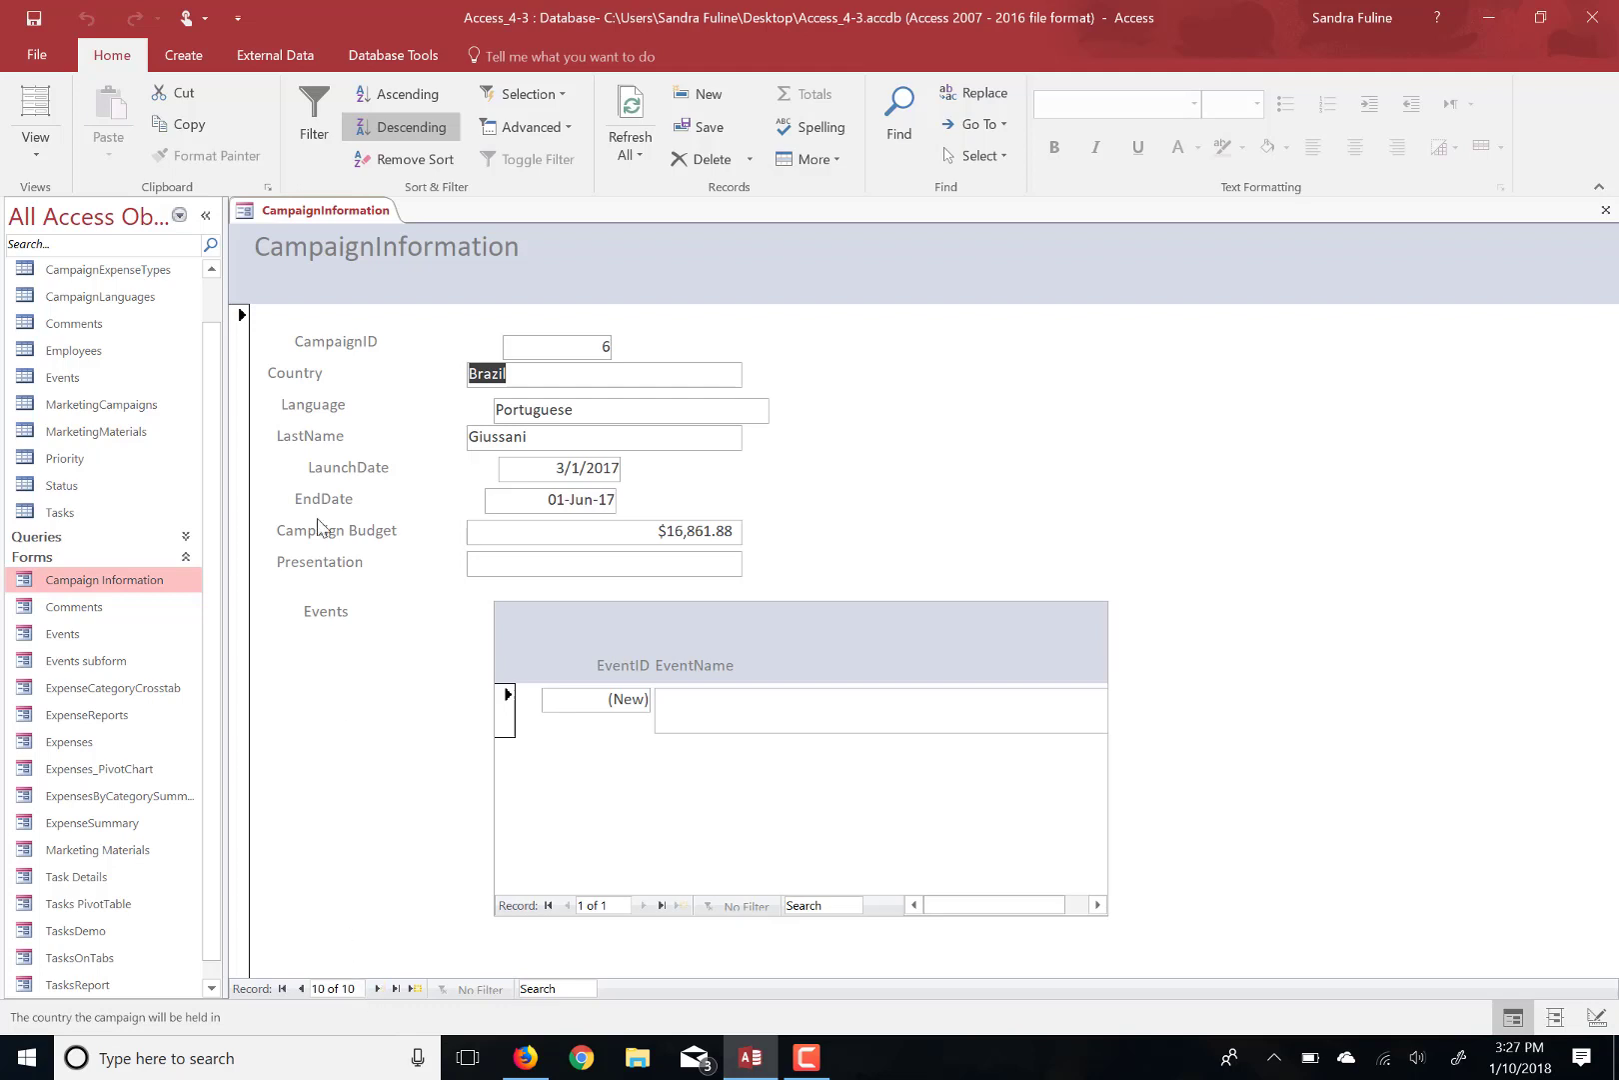
# Step: In Design View, insert the date in 1/10/2018 format and the time in 3:27 PM format in the Campaign Information form's header and close the form
pyautogui.click(37, 163)
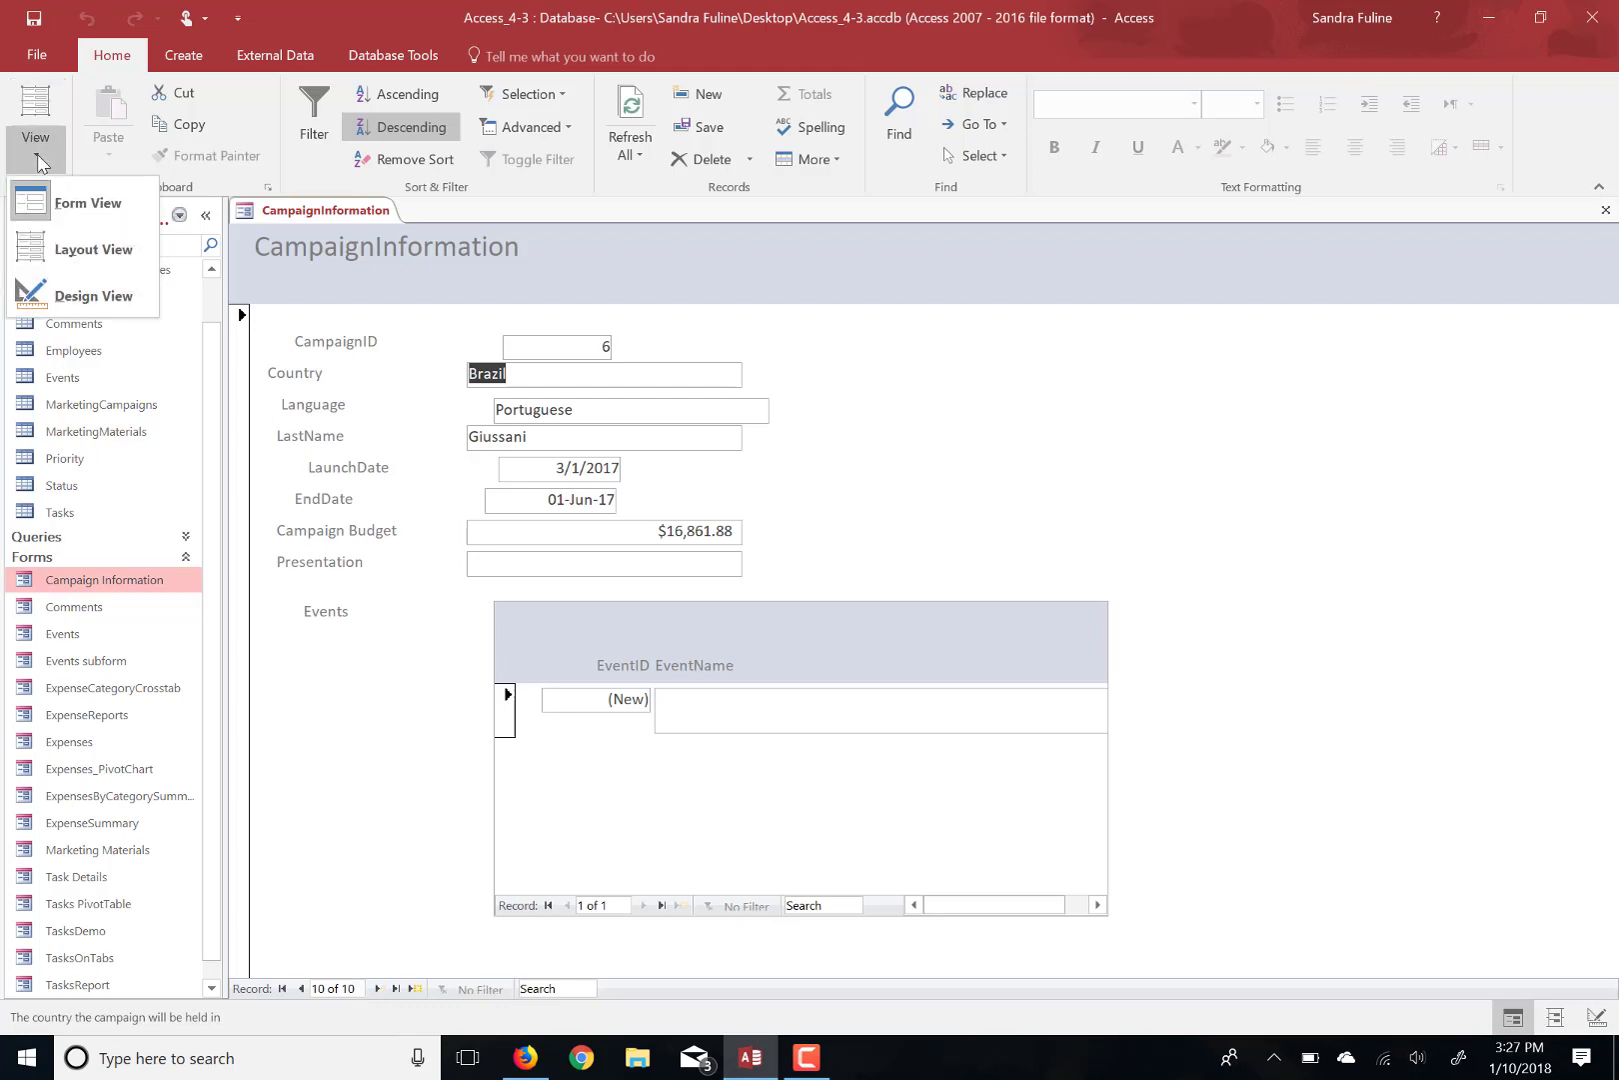
pyautogui.click(82, 299)
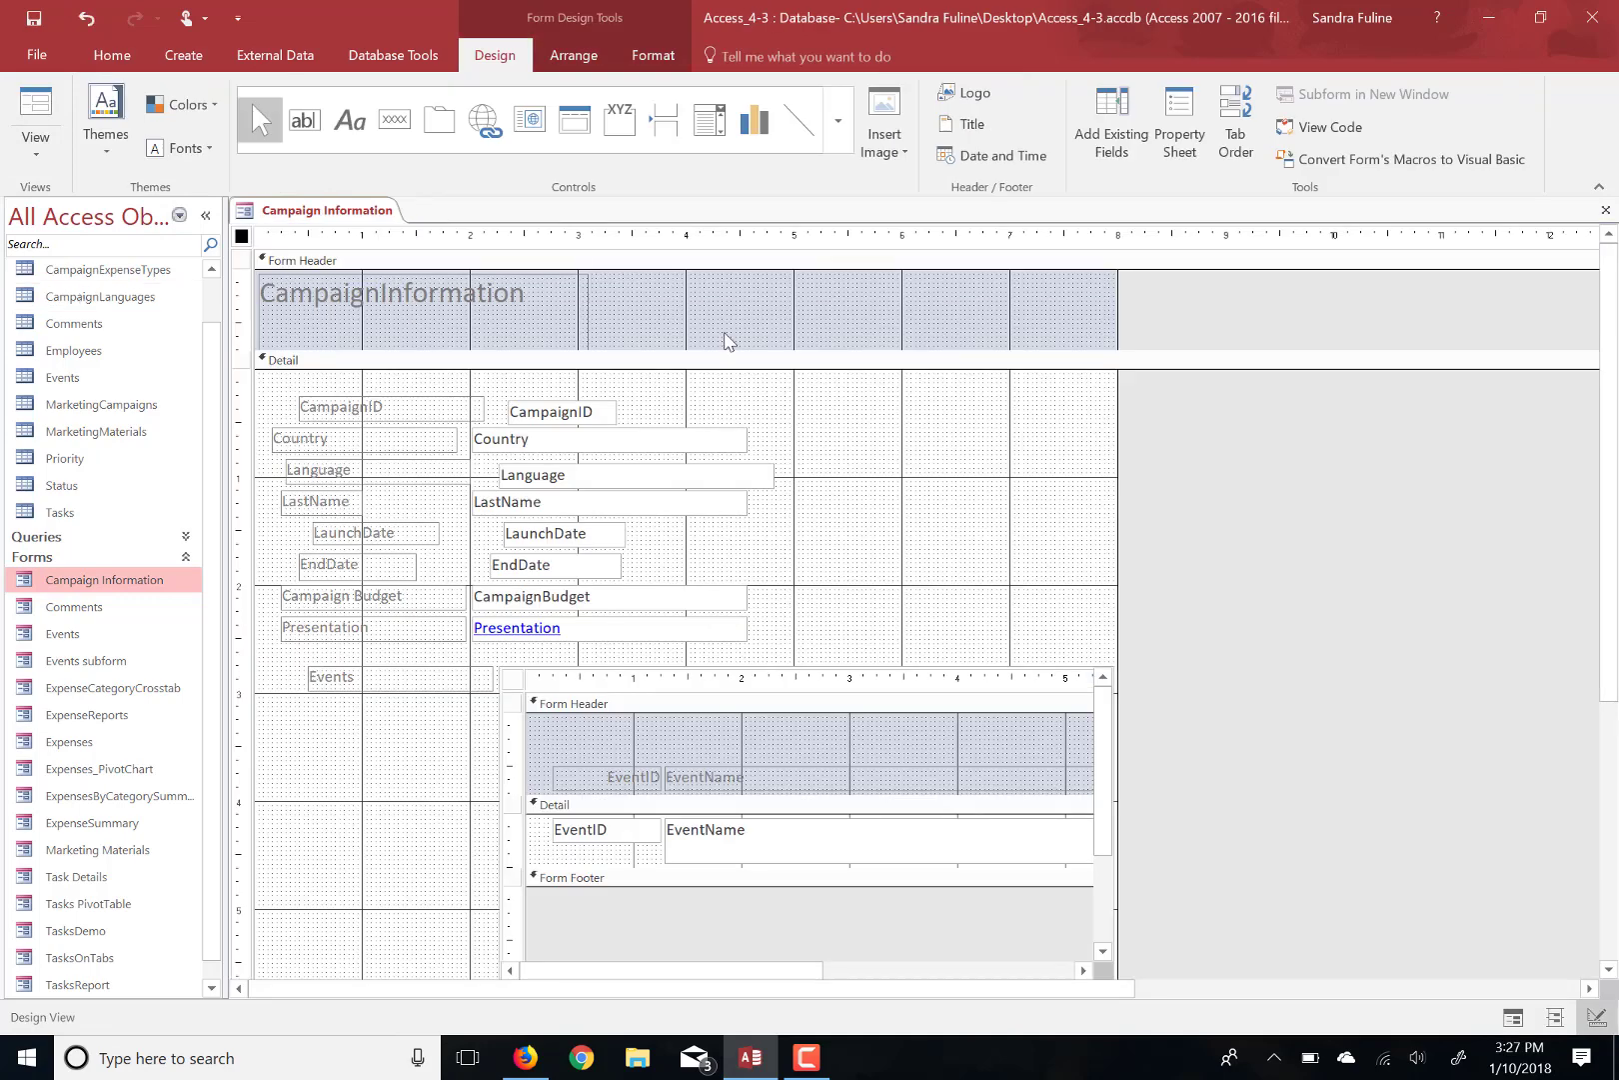
pyautogui.click(810, 299)
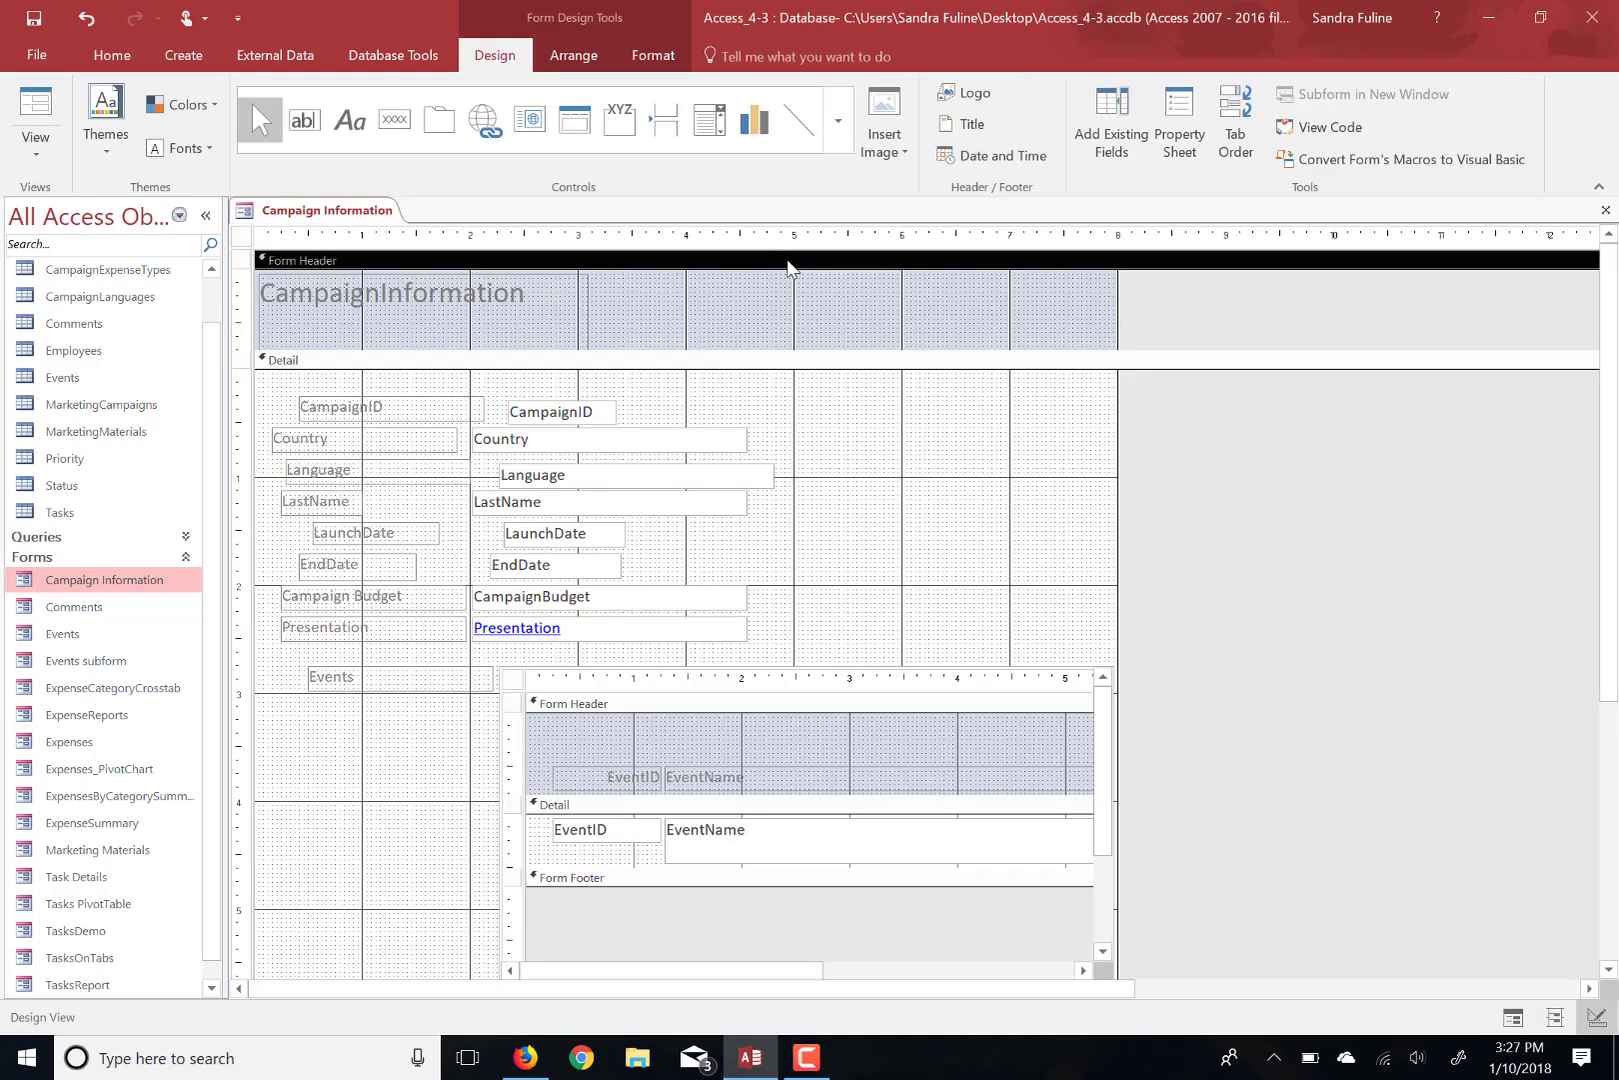
pyautogui.click(989, 156)
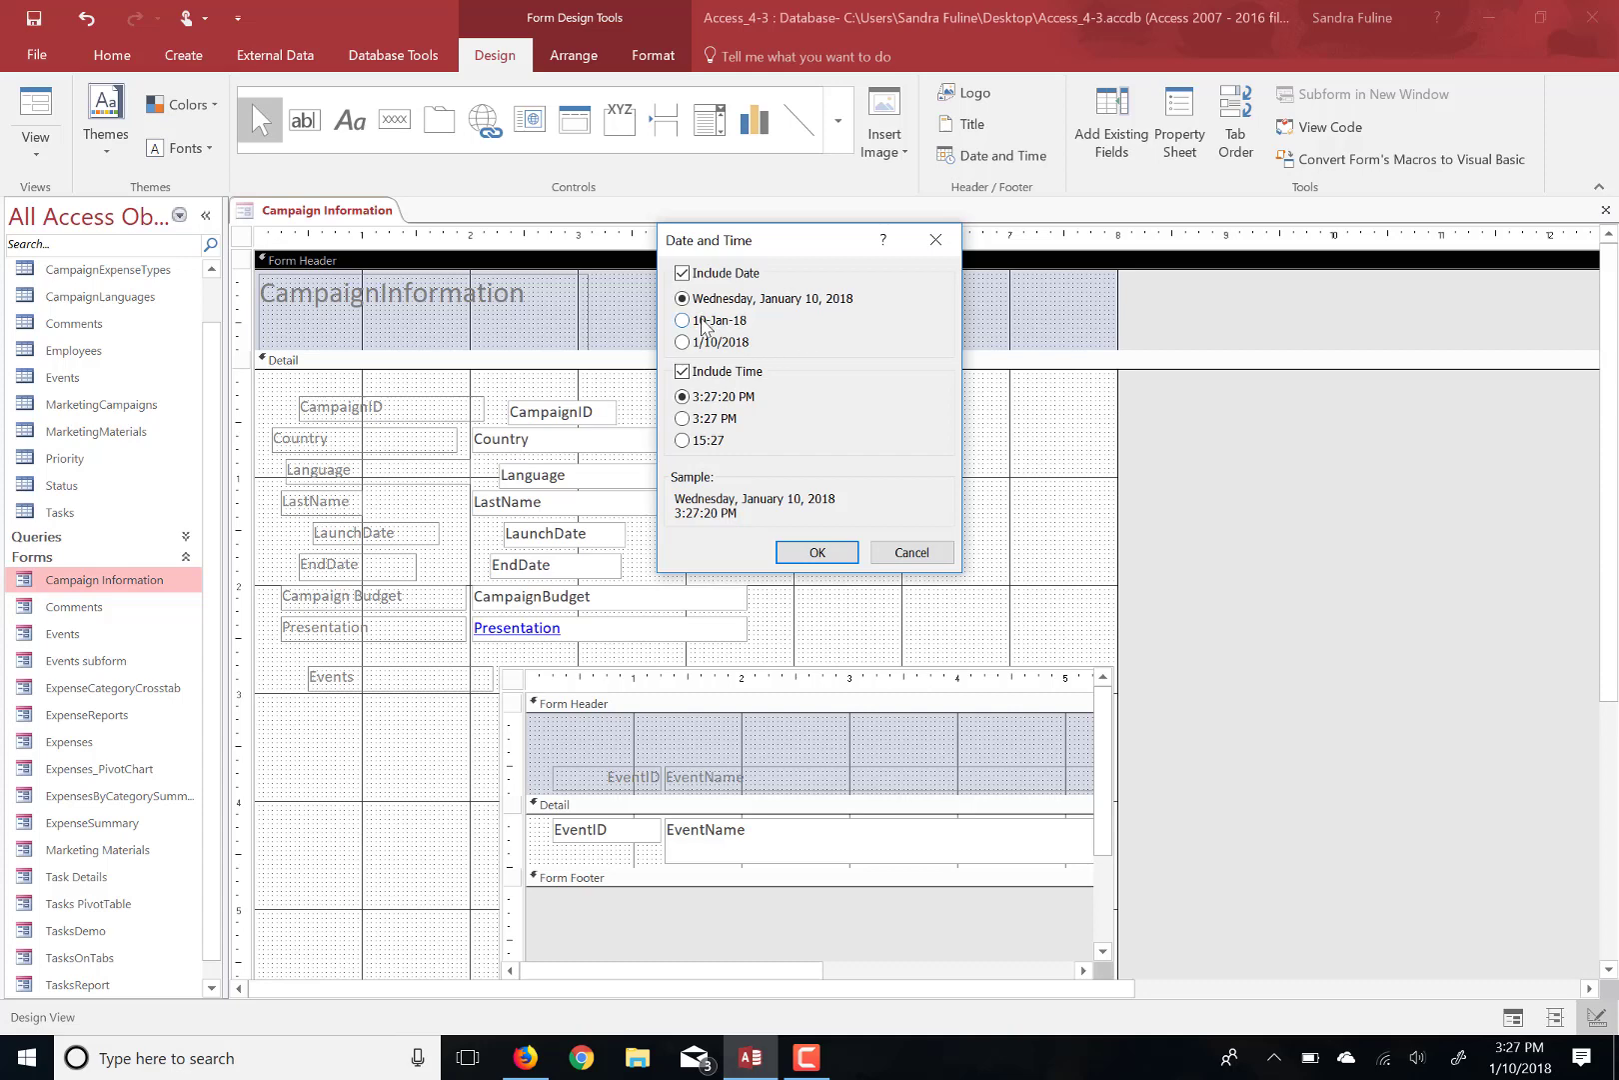
pyautogui.click(683, 342)
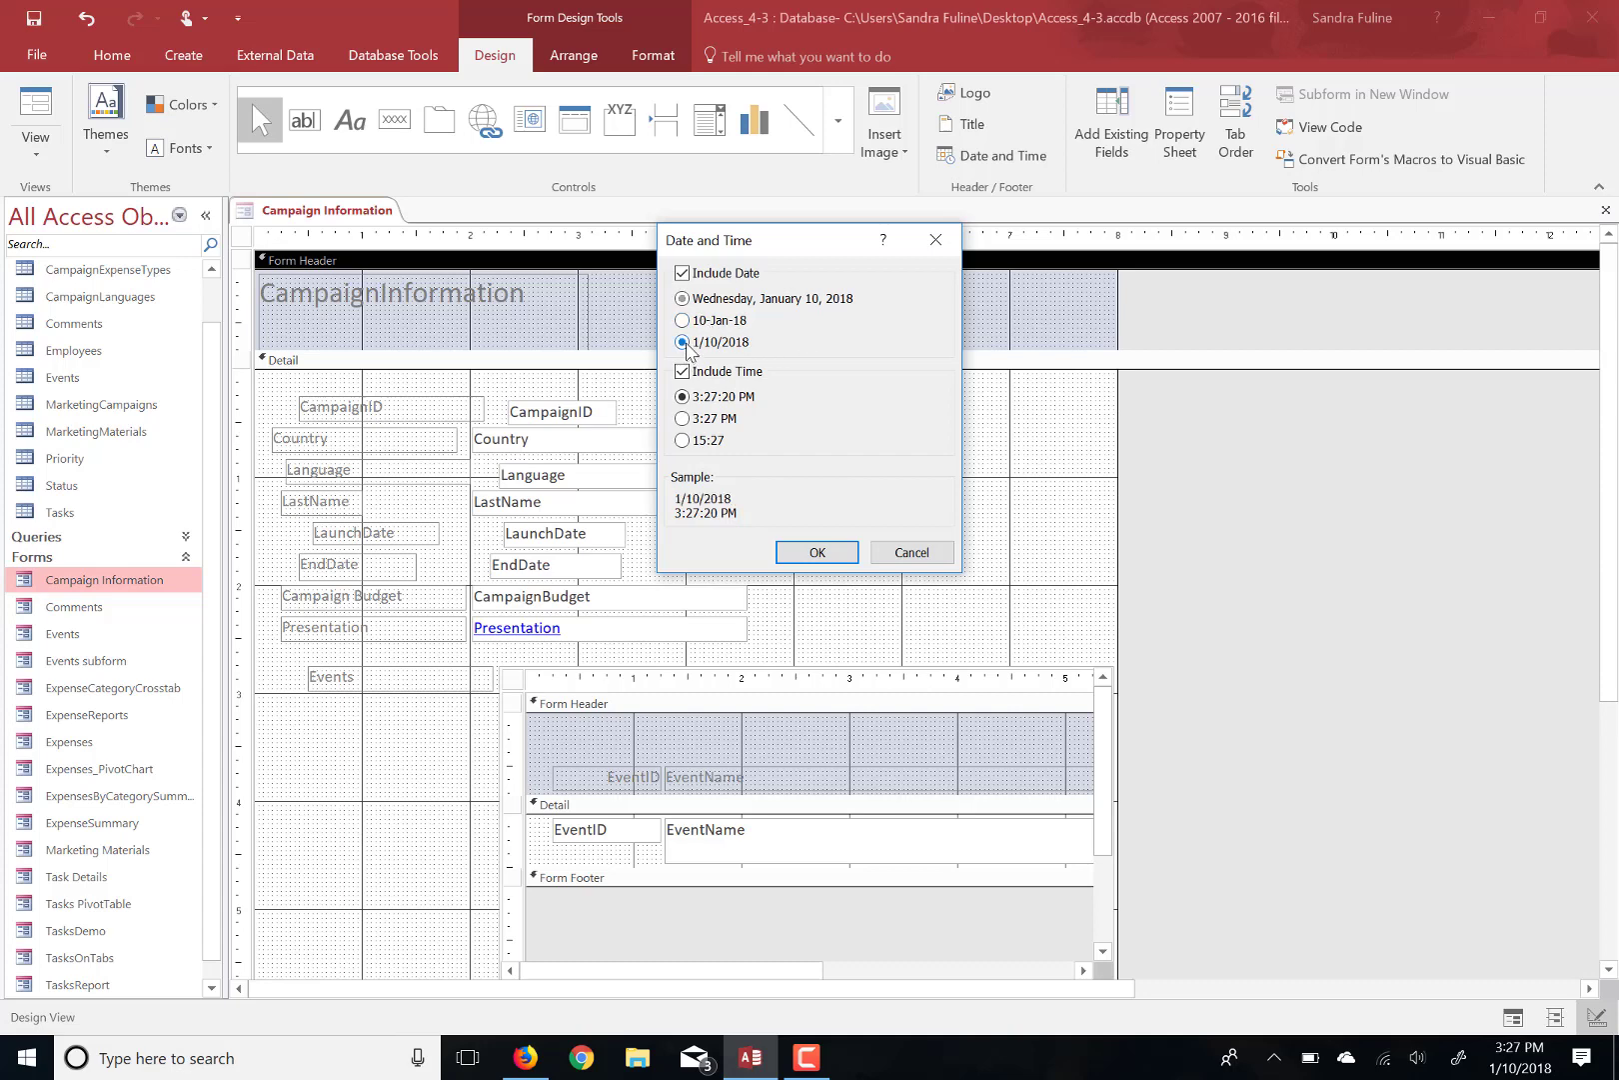
pyautogui.click(683, 418)
pyautogui.click(818, 552)
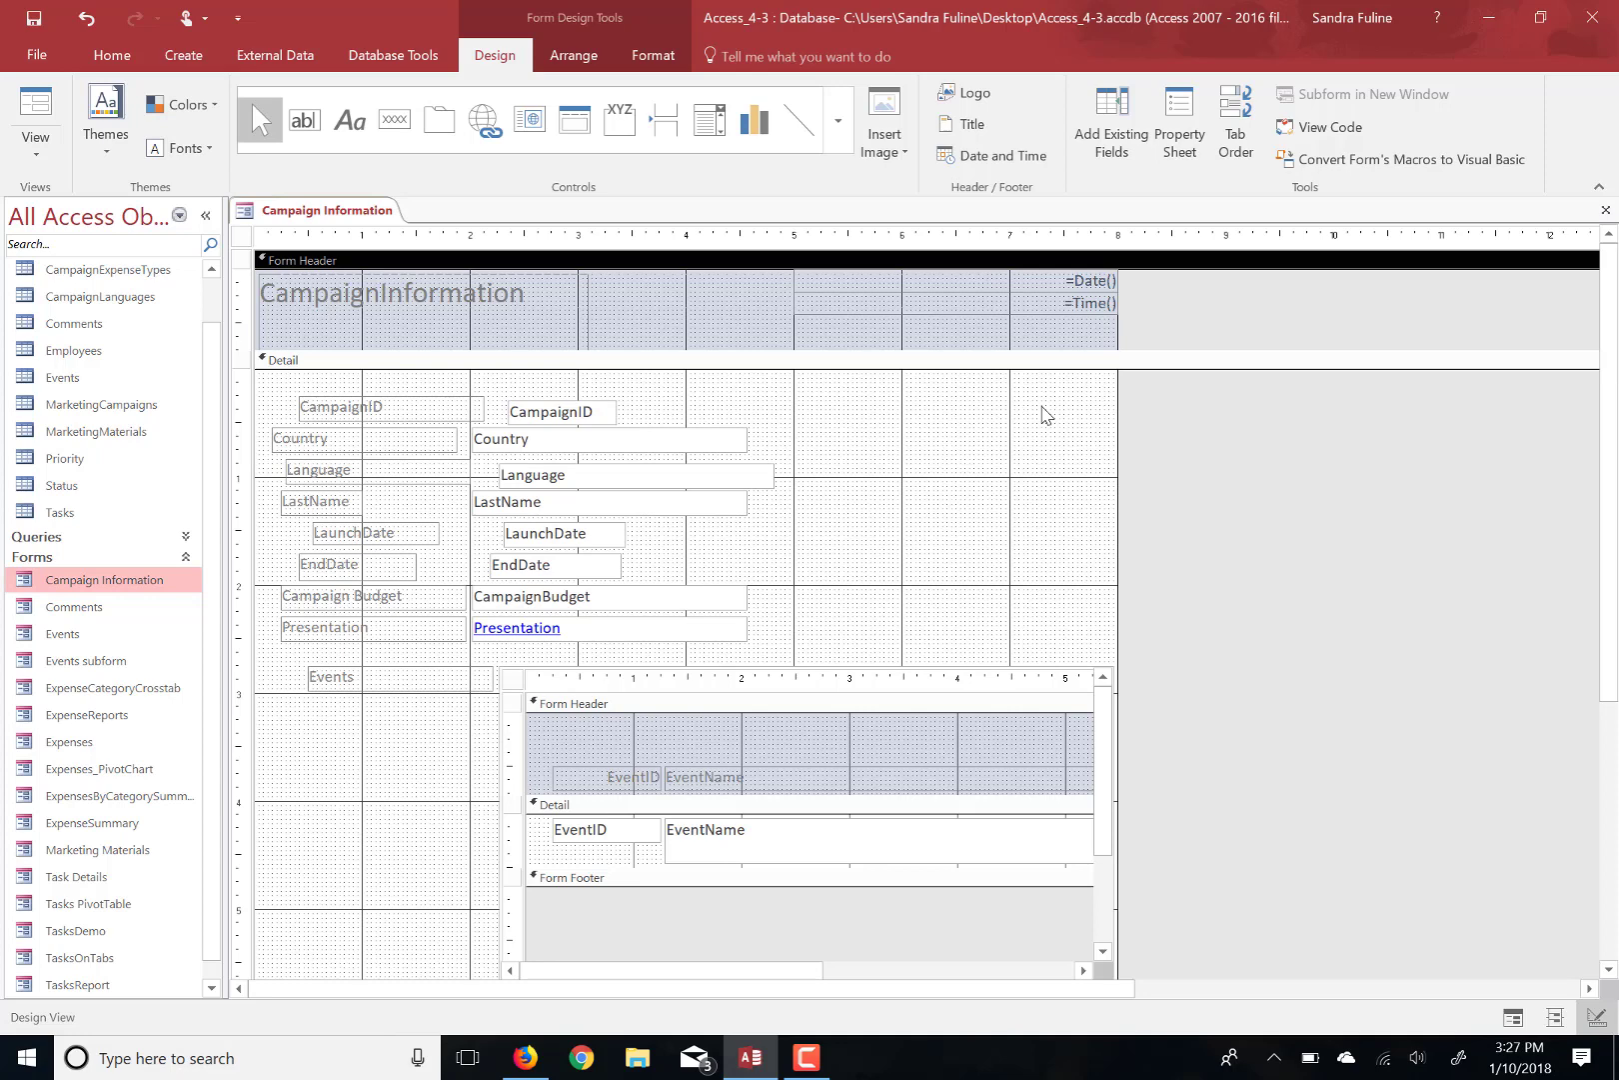
pyautogui.click(1606, 209)
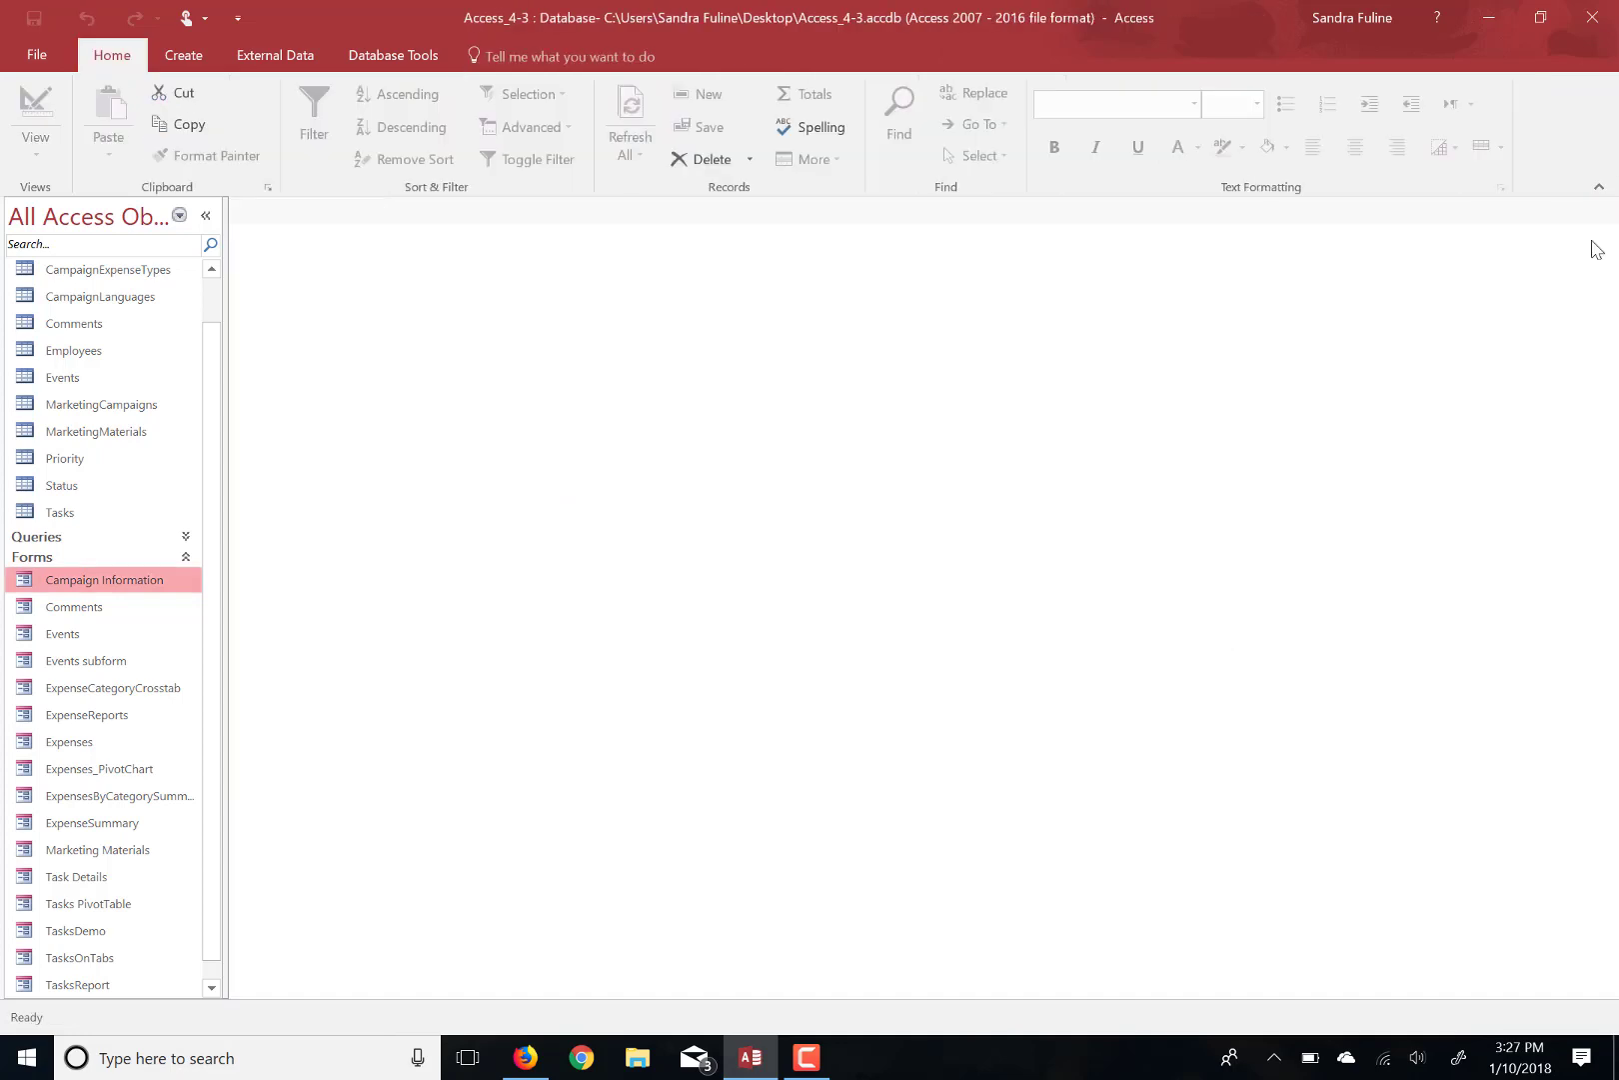
pyautogui.click(807, 1057)
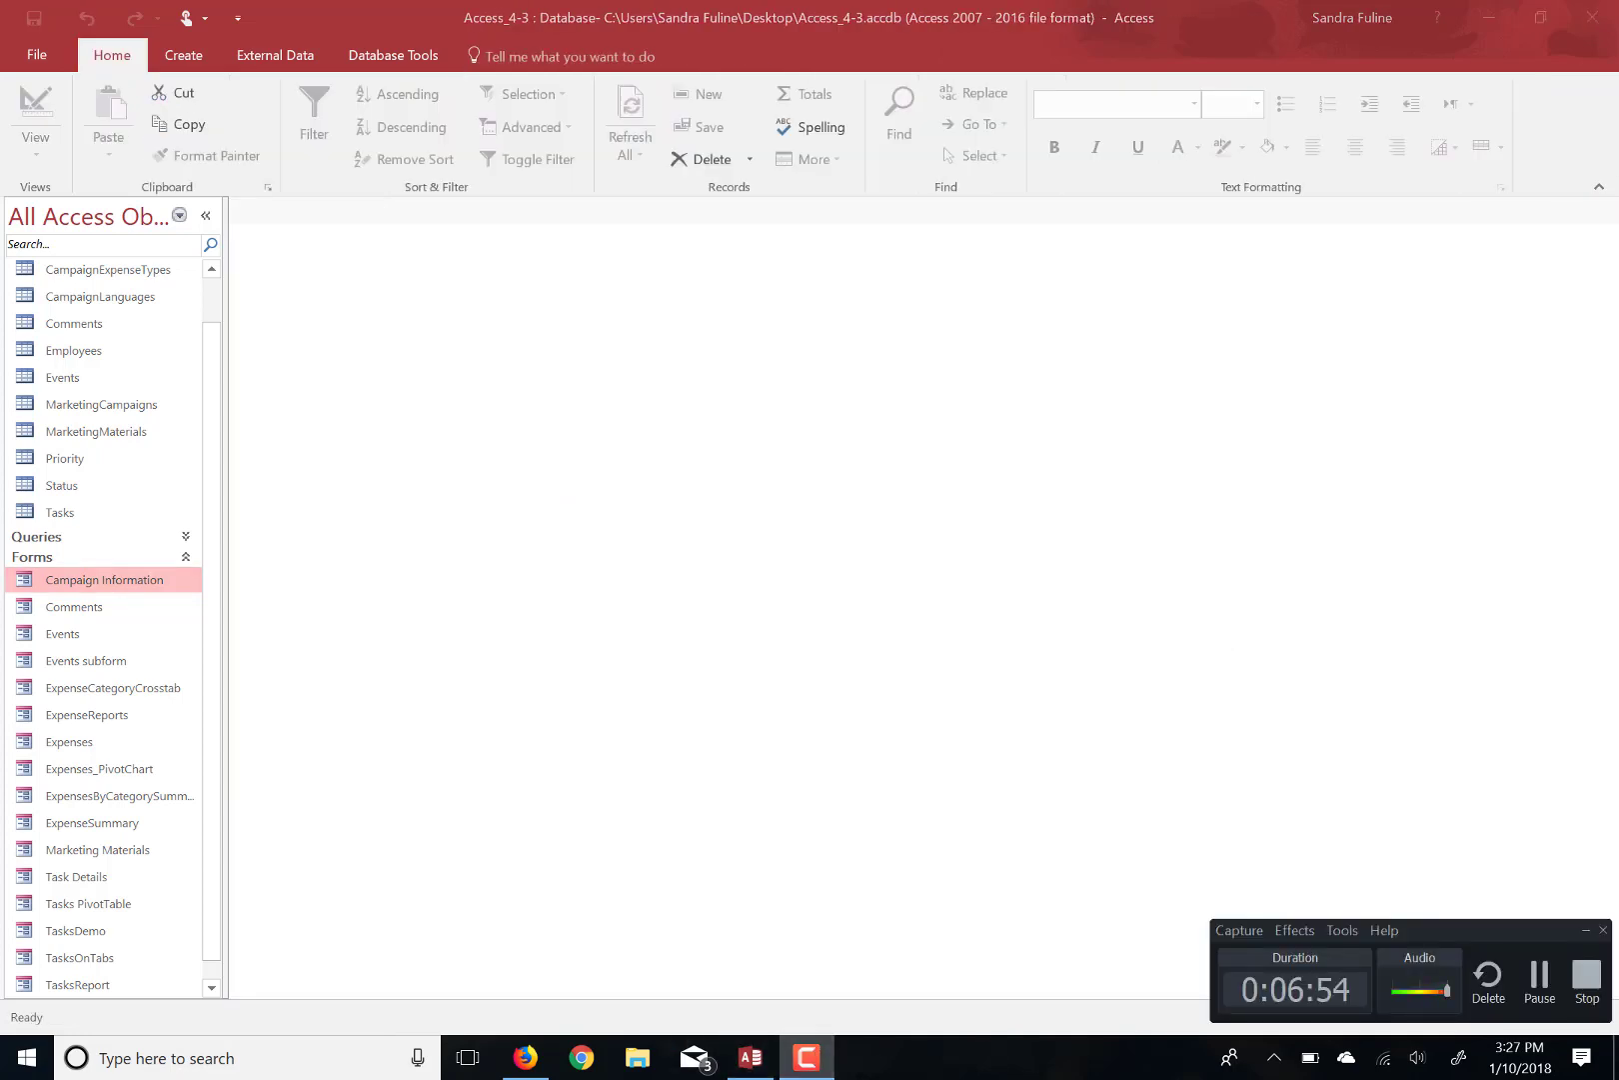